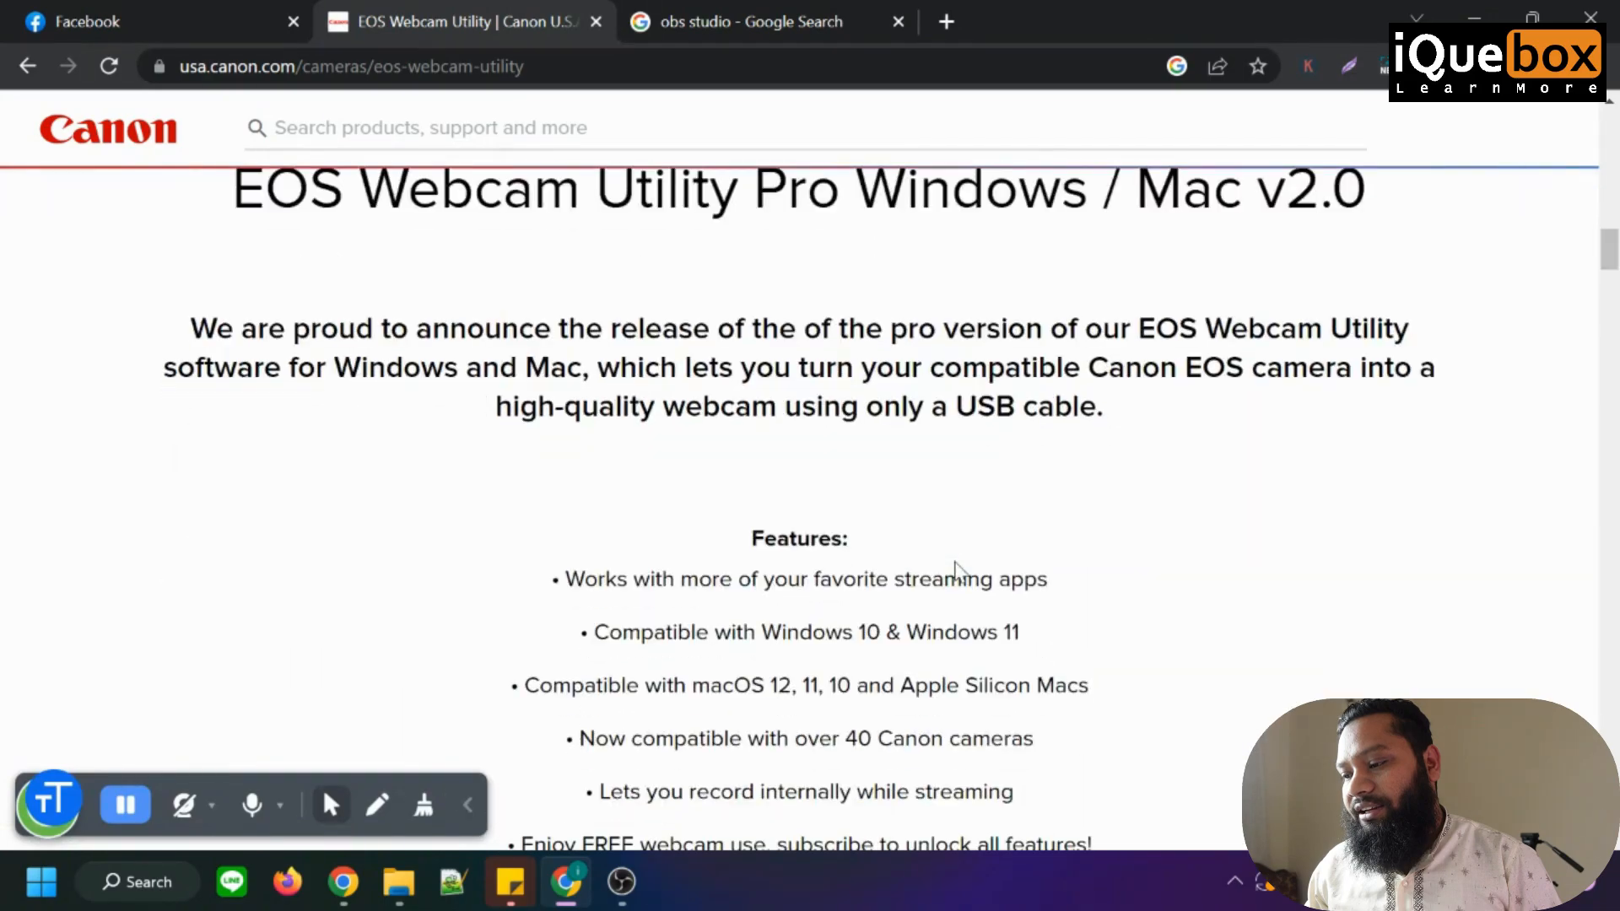
- Find the EOS M50 Mark II in the EOS digital cameras list and open its software and drivers page
{"action": "scroll", "coordinate": [960, 570], "scroll_direction": "down", "scroll_amount": 15}
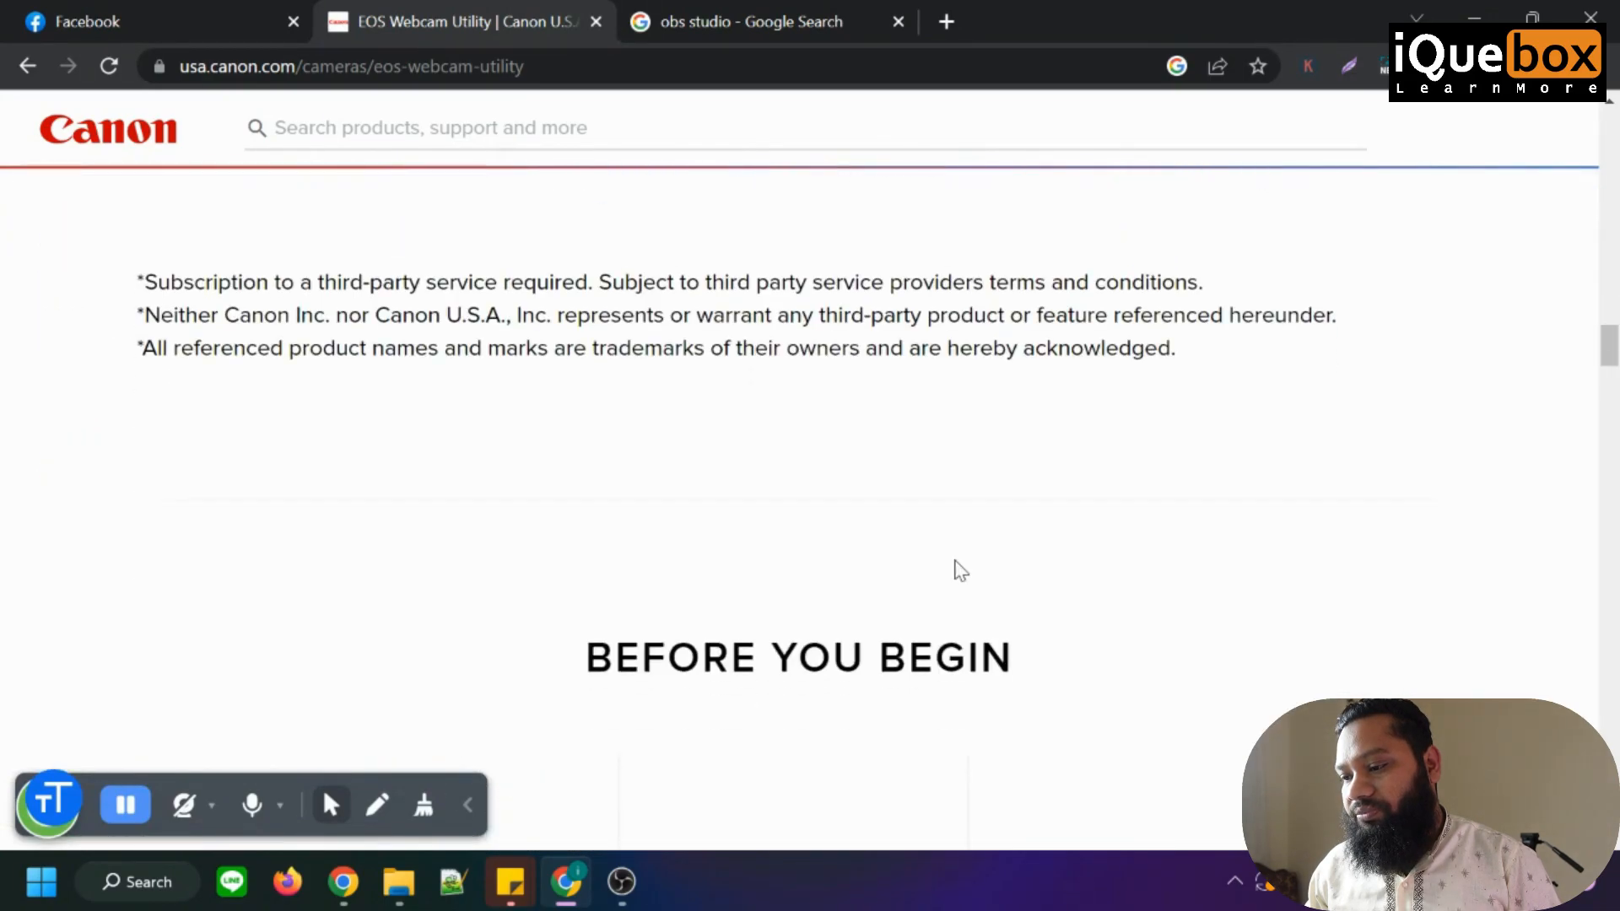
{"action": "scroll", "coordinate": [953, 561], "scroll_direction": "down", "scroll_amount": 7}
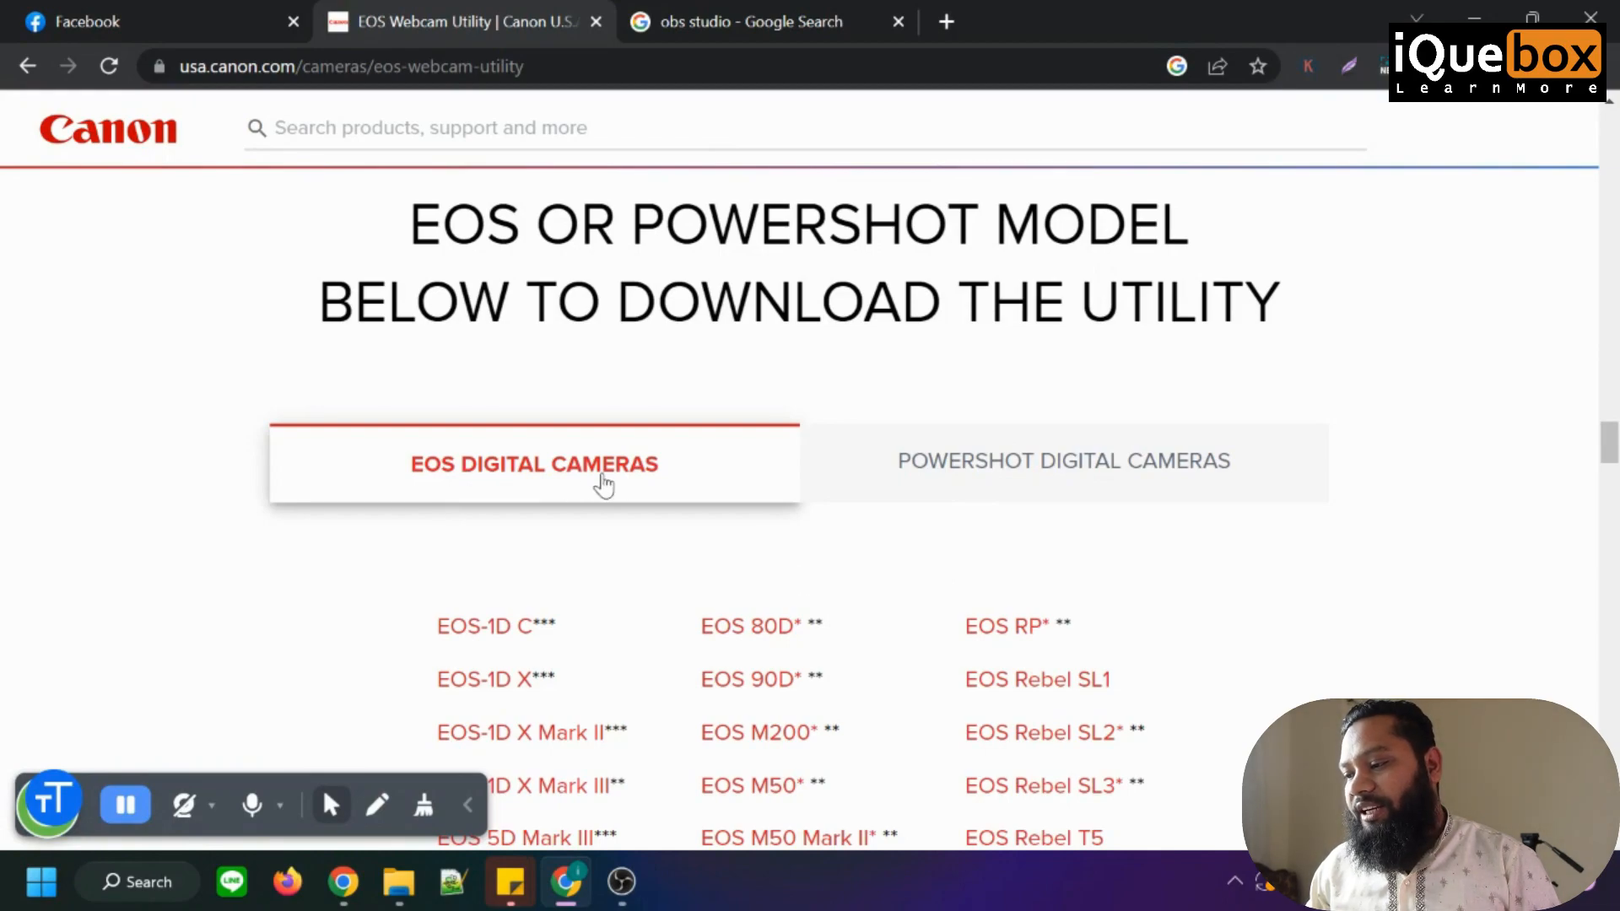
{"action": "scroll", "coordinate": [788, 488], "scroll_direction": "down", "scroll_amount": 3}
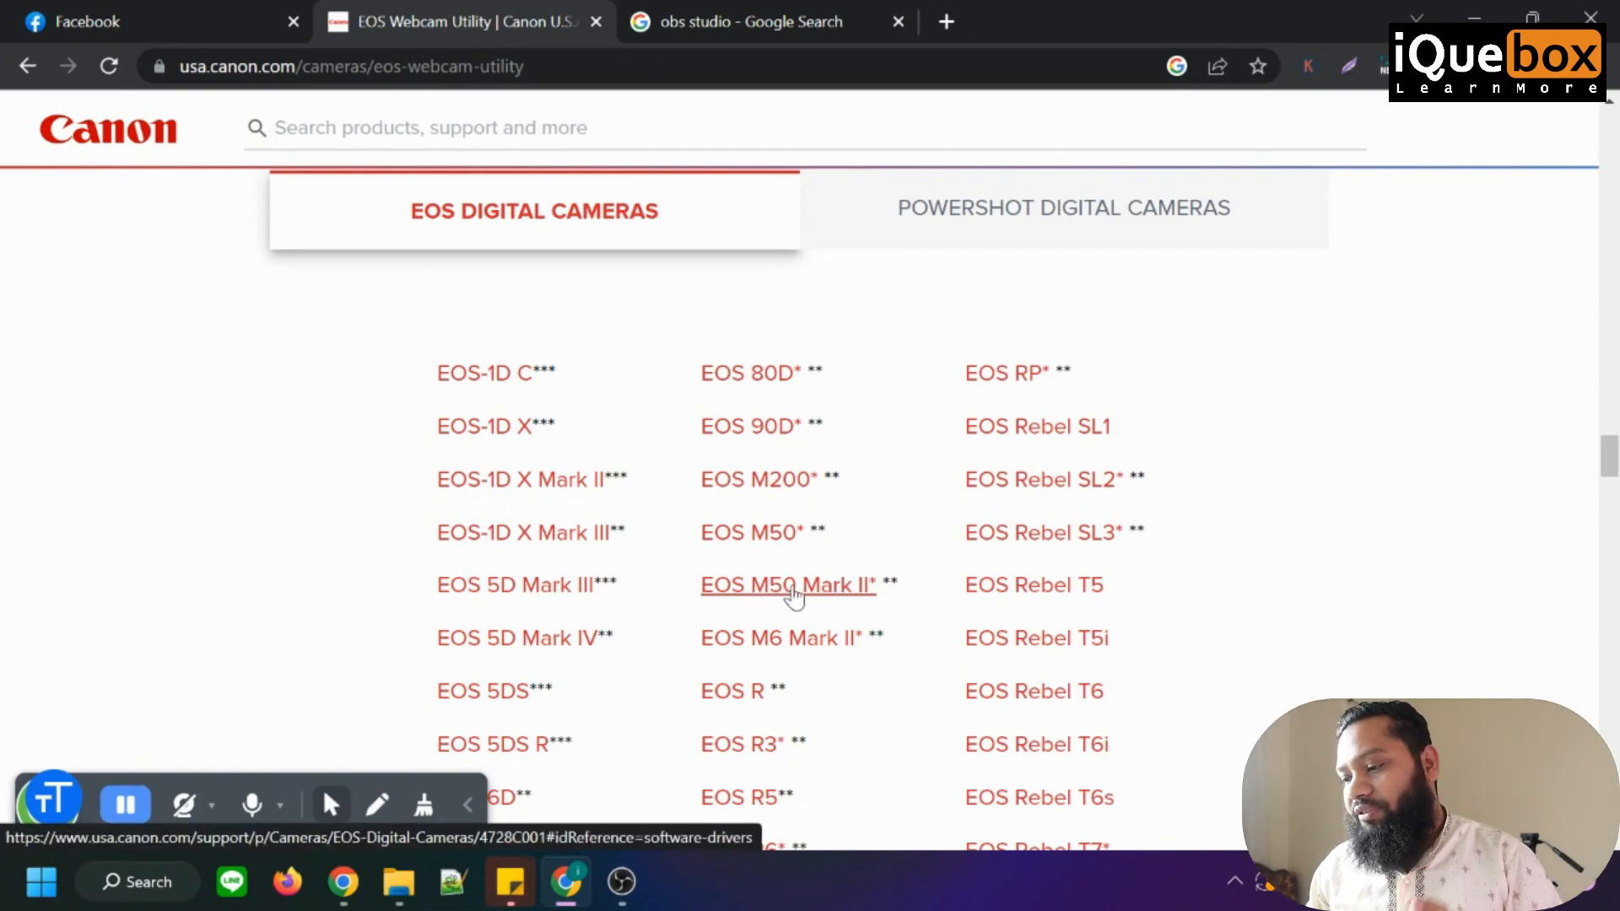
{"action": "left_click", "coordinate": [790, 596]}
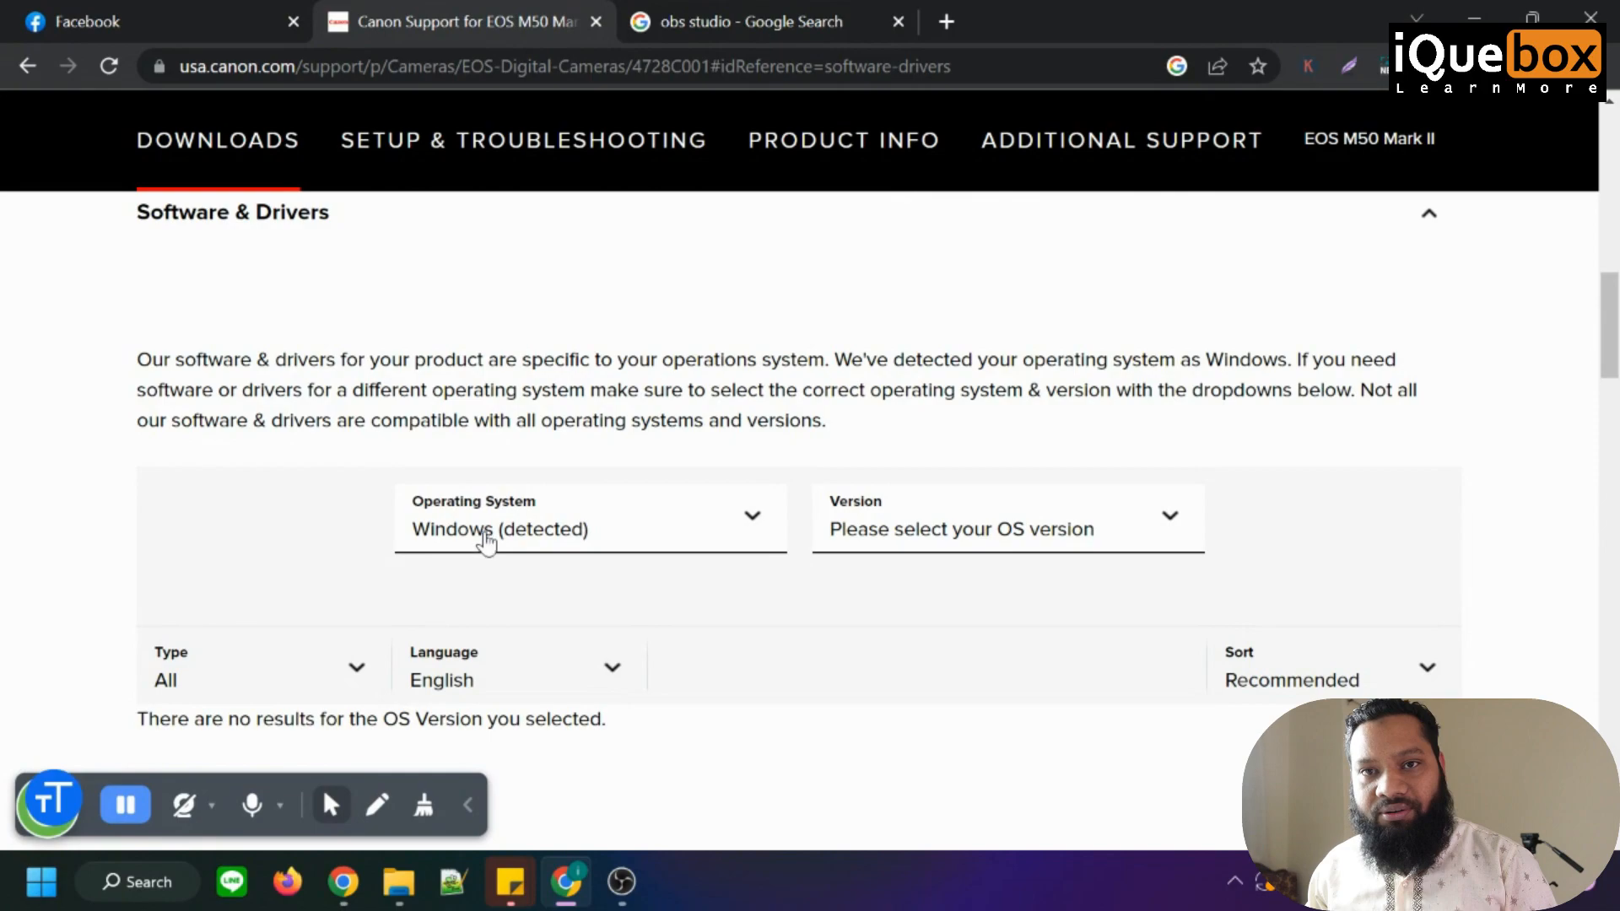
- Keep Windows as the operating system, set the version to Windows 11, and find EOS Webcam Utility Pro 2.0 among the downloads
{"action": "left_click", "coordinate": [485, 539]}
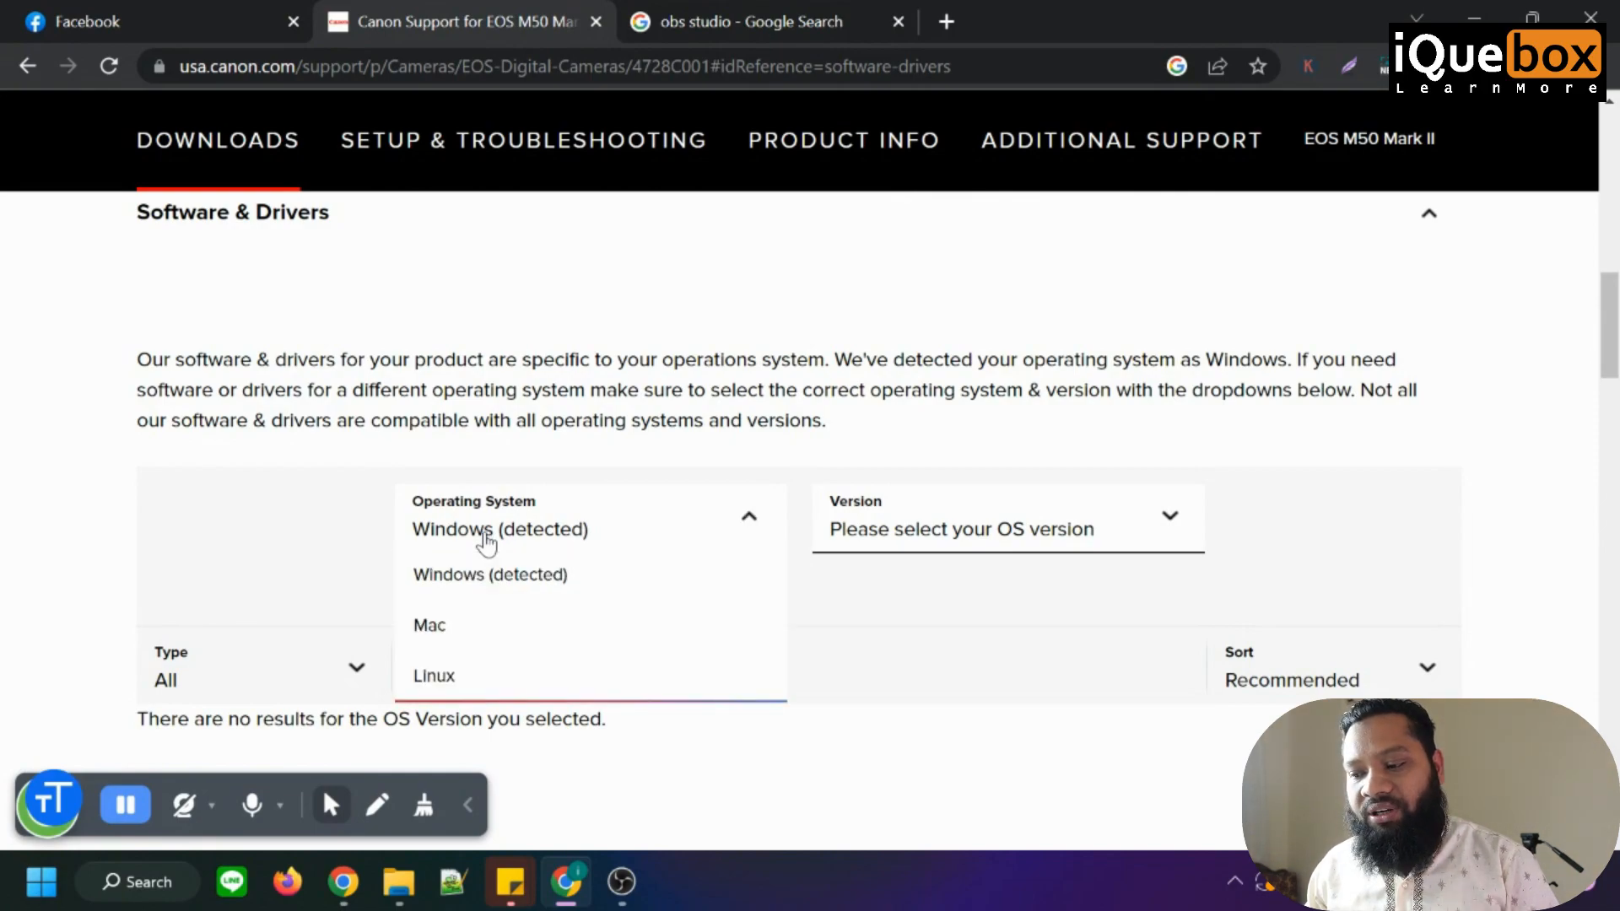
{"action": "left_click", "coordinate": [487, 543]}
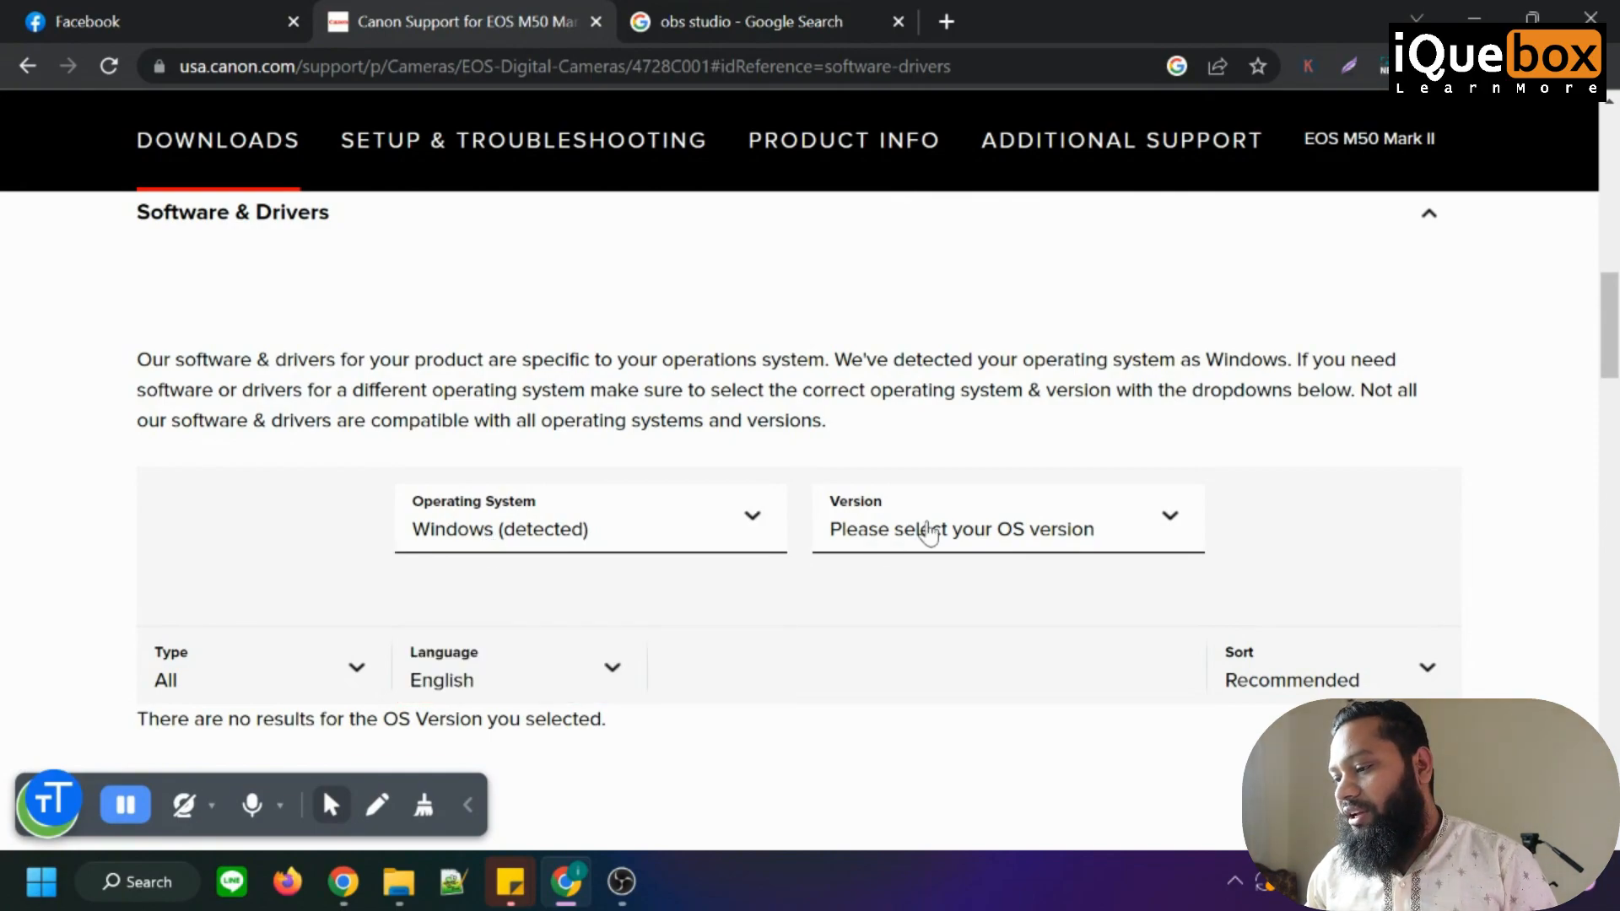
{"action": "left_click", "coordinate": [925, 530]}
{"action": "scroll", "coordinate": [966, 603], "scroll_direction": "down", "scroll_amount": 3}
{"action": "scroll", "coordinate": [966, 604], "scroll_direction": "down", "scroll_amount": 3}
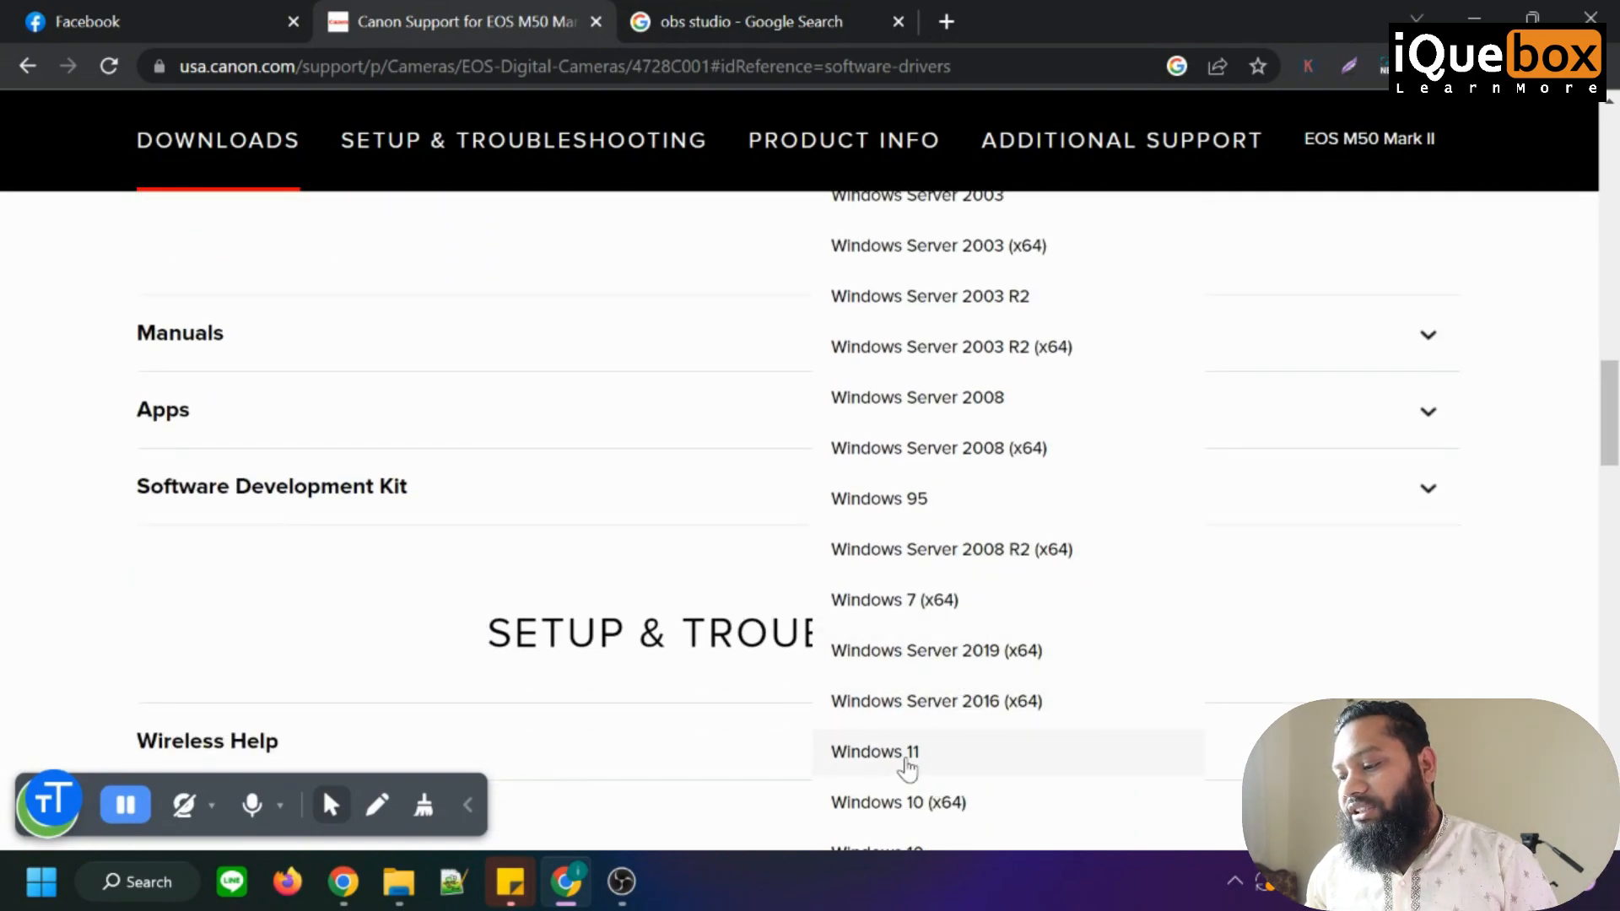
{"action": "left_click", "coordinate": [922, 769]}
{"action": "scroll", "coordinate": [380, 443], "scroll_direction": "up", "scroll_amount": 5}
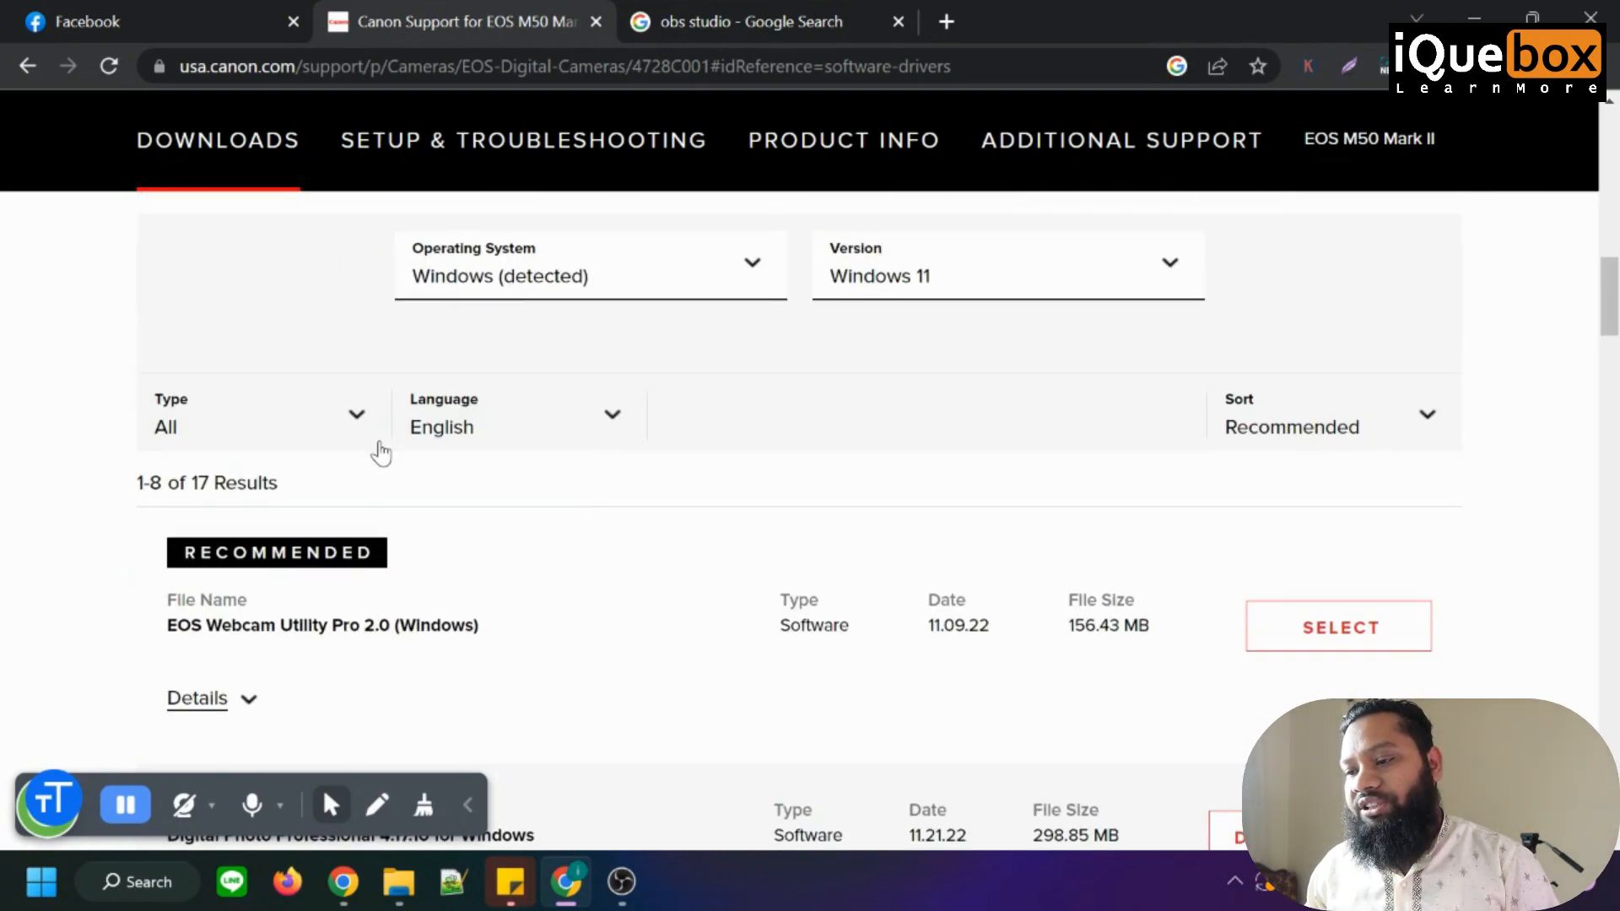
{"action": "scroll", "coordinate": [380, 448], "scroll_direction": "up", "scroll_amount": 3}
{"action": "scroll", "coordinate": [384, 452], "scroll_direction": "down", "scroll_amount": 4}
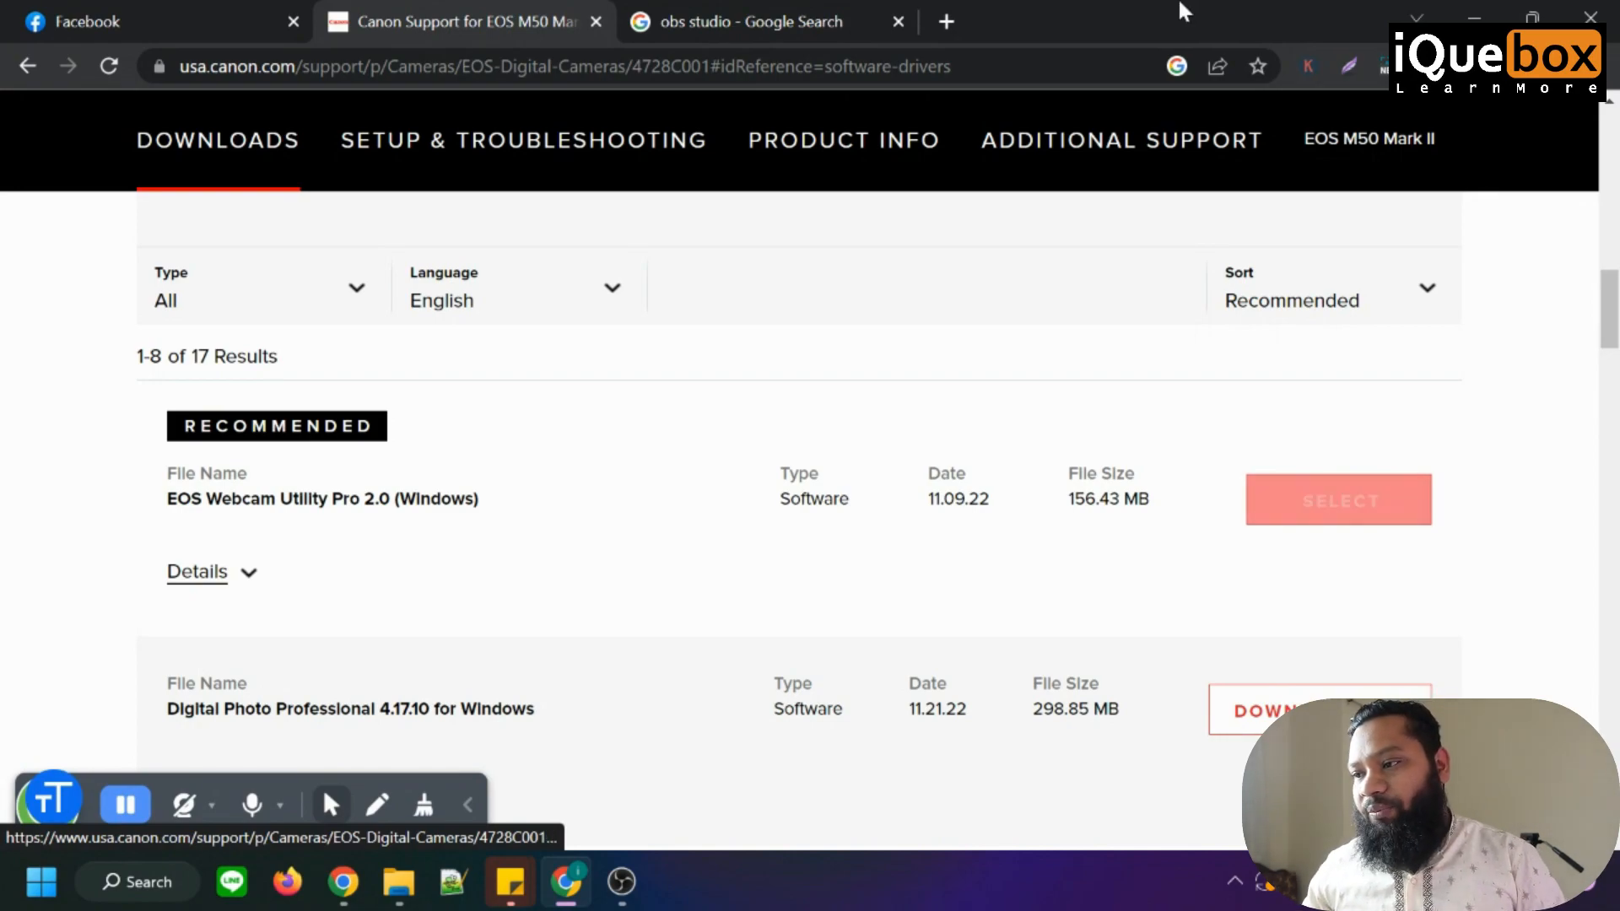
- Return to the obs studio search results, open the official obsproject.com site, and find its OBS Studio download options
{"action": "left_click", "coordinate": [700, 21]}
{"action": "scroll", "coordinate": [239, 486], "scroll_direction": "down", "scroll_amount": 1}
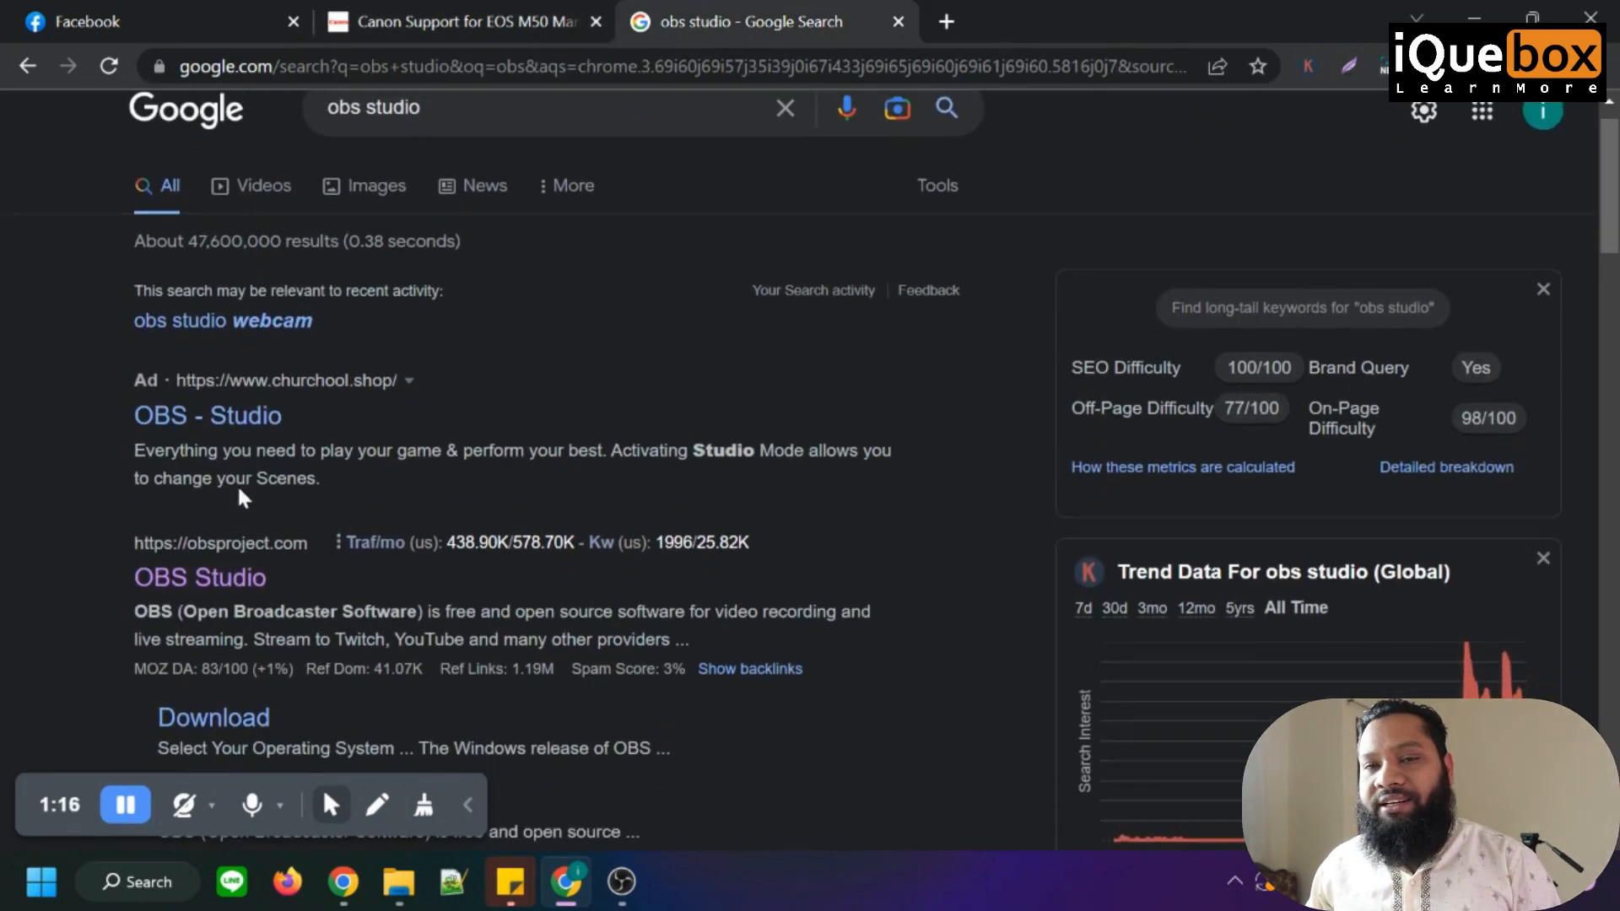
{"action": "scroll", "coordinate": [239, 486], "scroll_direction": "up", "scroll_amount": 1}
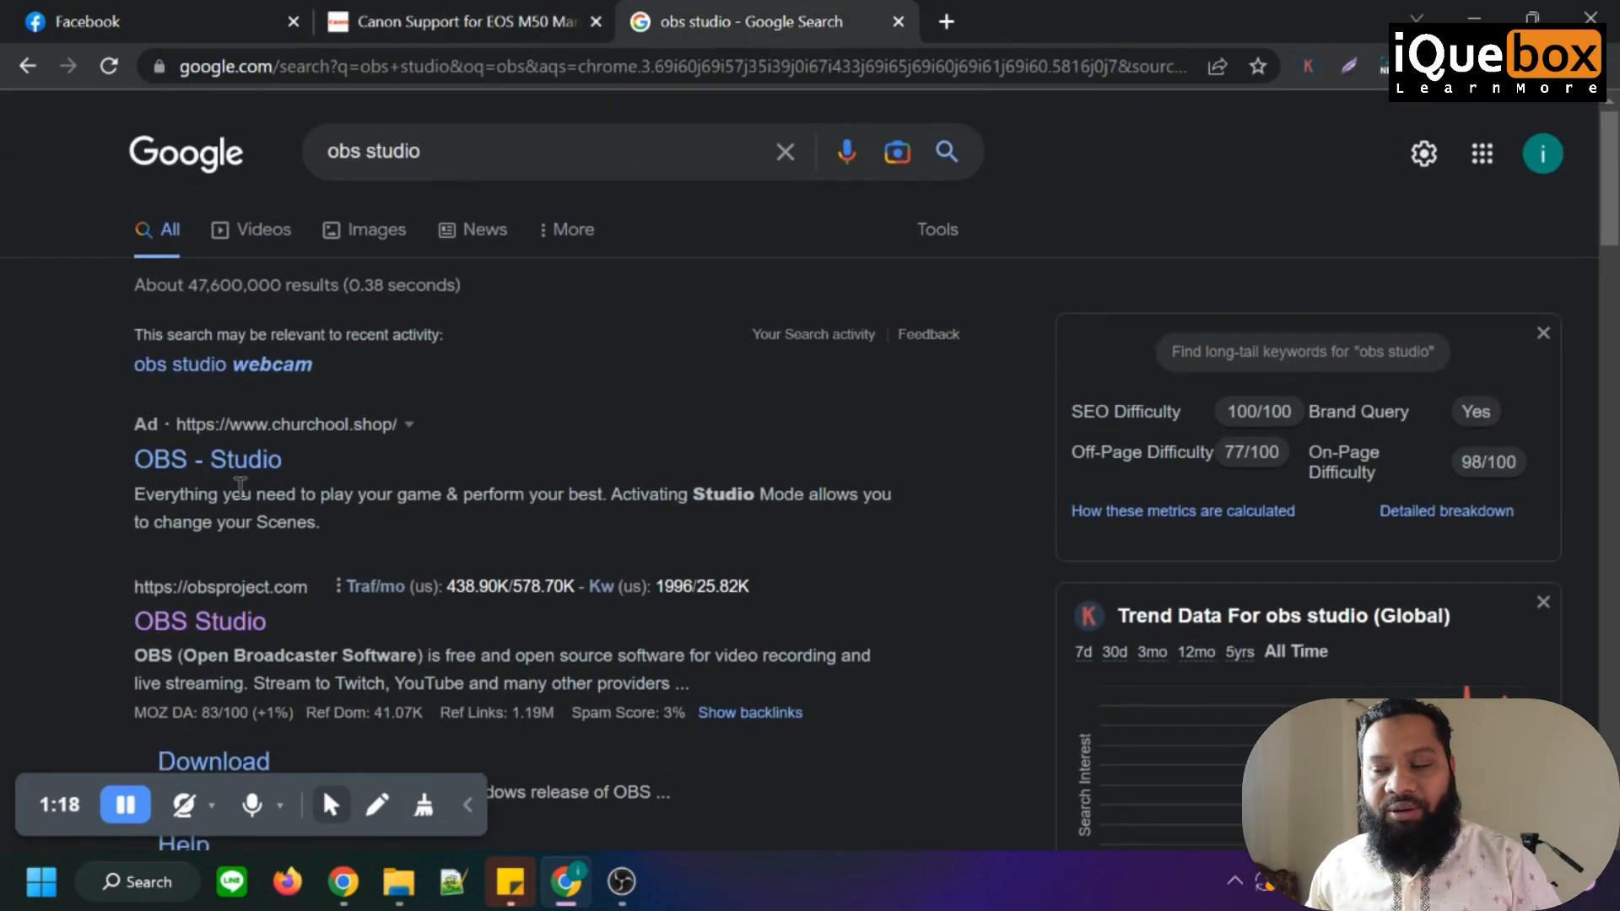
{"action": "left_click", "coordinate": [341, 157]}
{"action": "left_click_drag", "start_coordinate": [447, 153], "coordinate": [332, 152]}
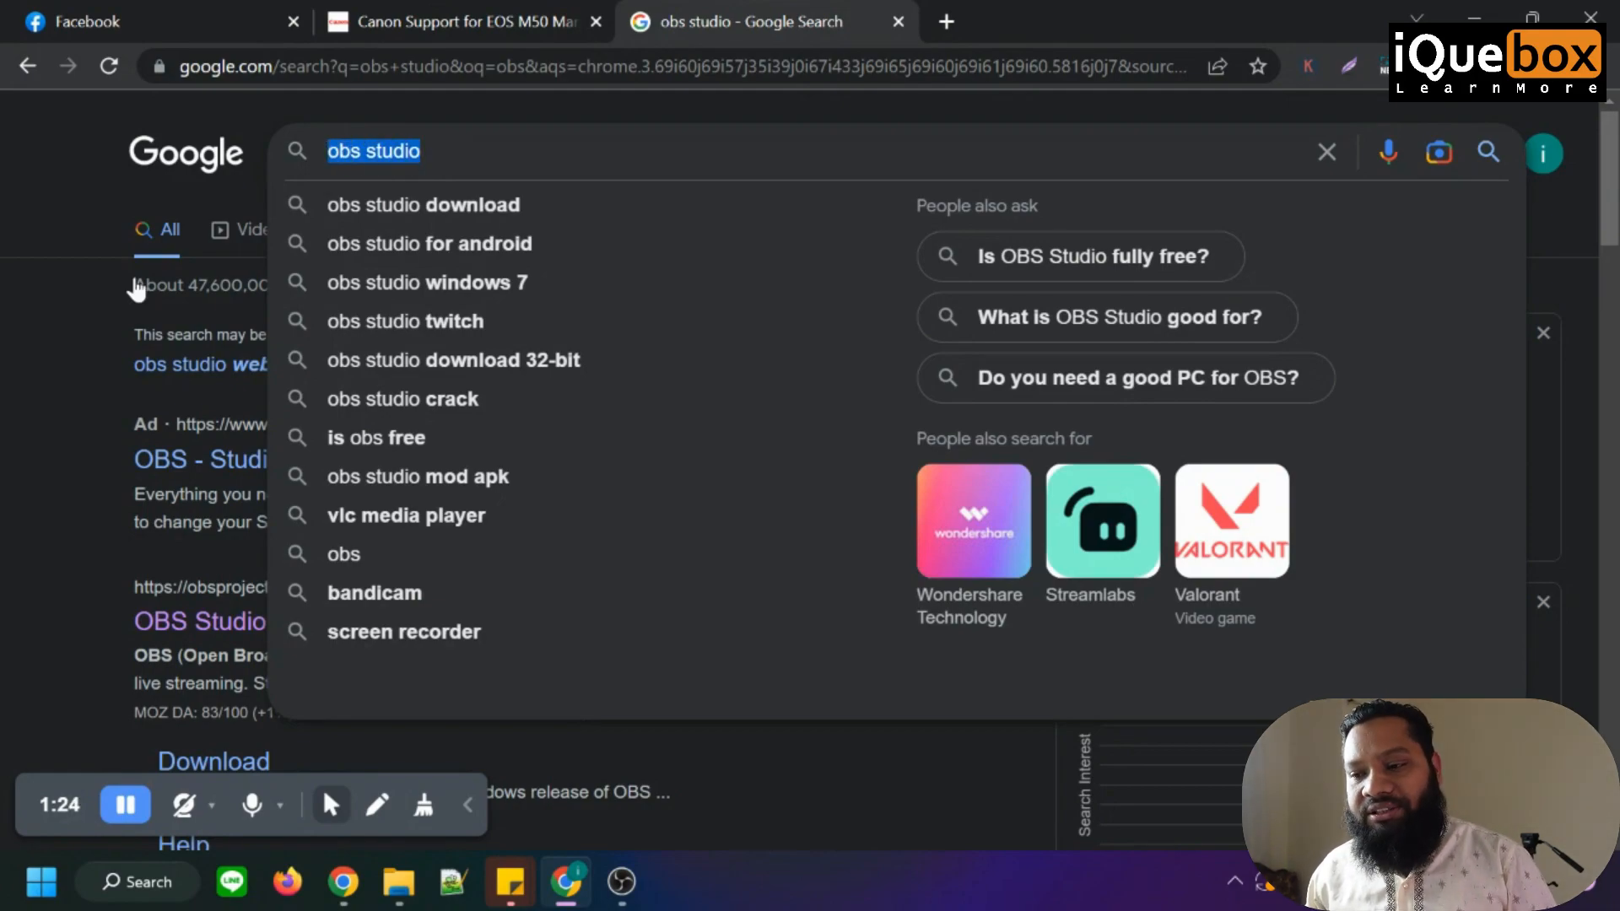
{"action": "left_click", "coordinate": [19, 472]}
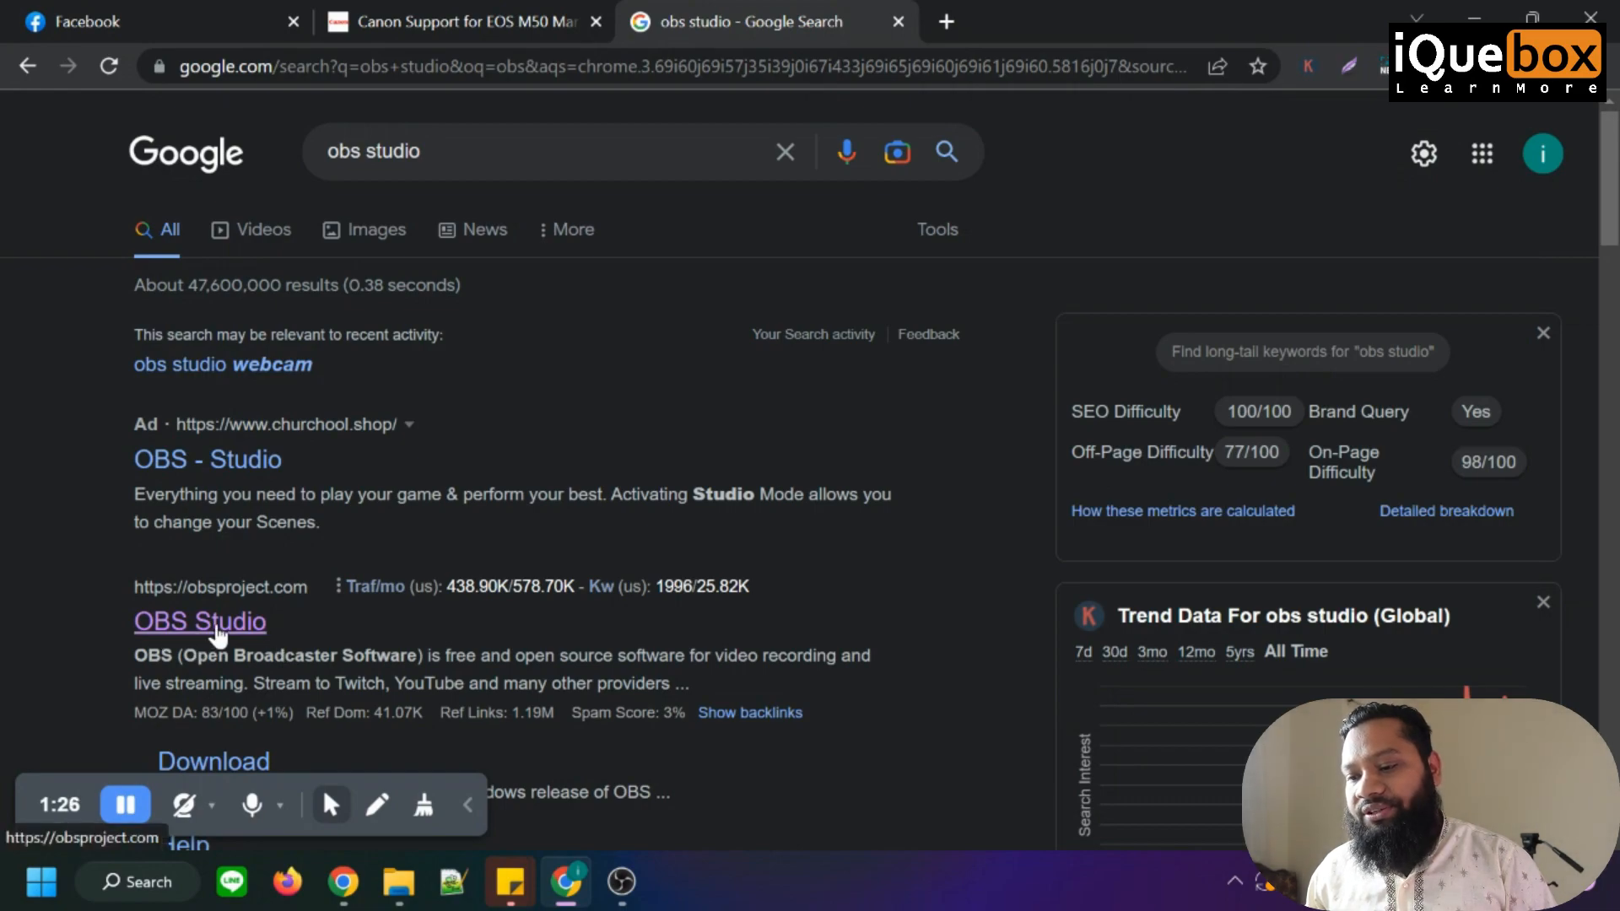
{"action": "left_click", "coordinate": [215, 633]}
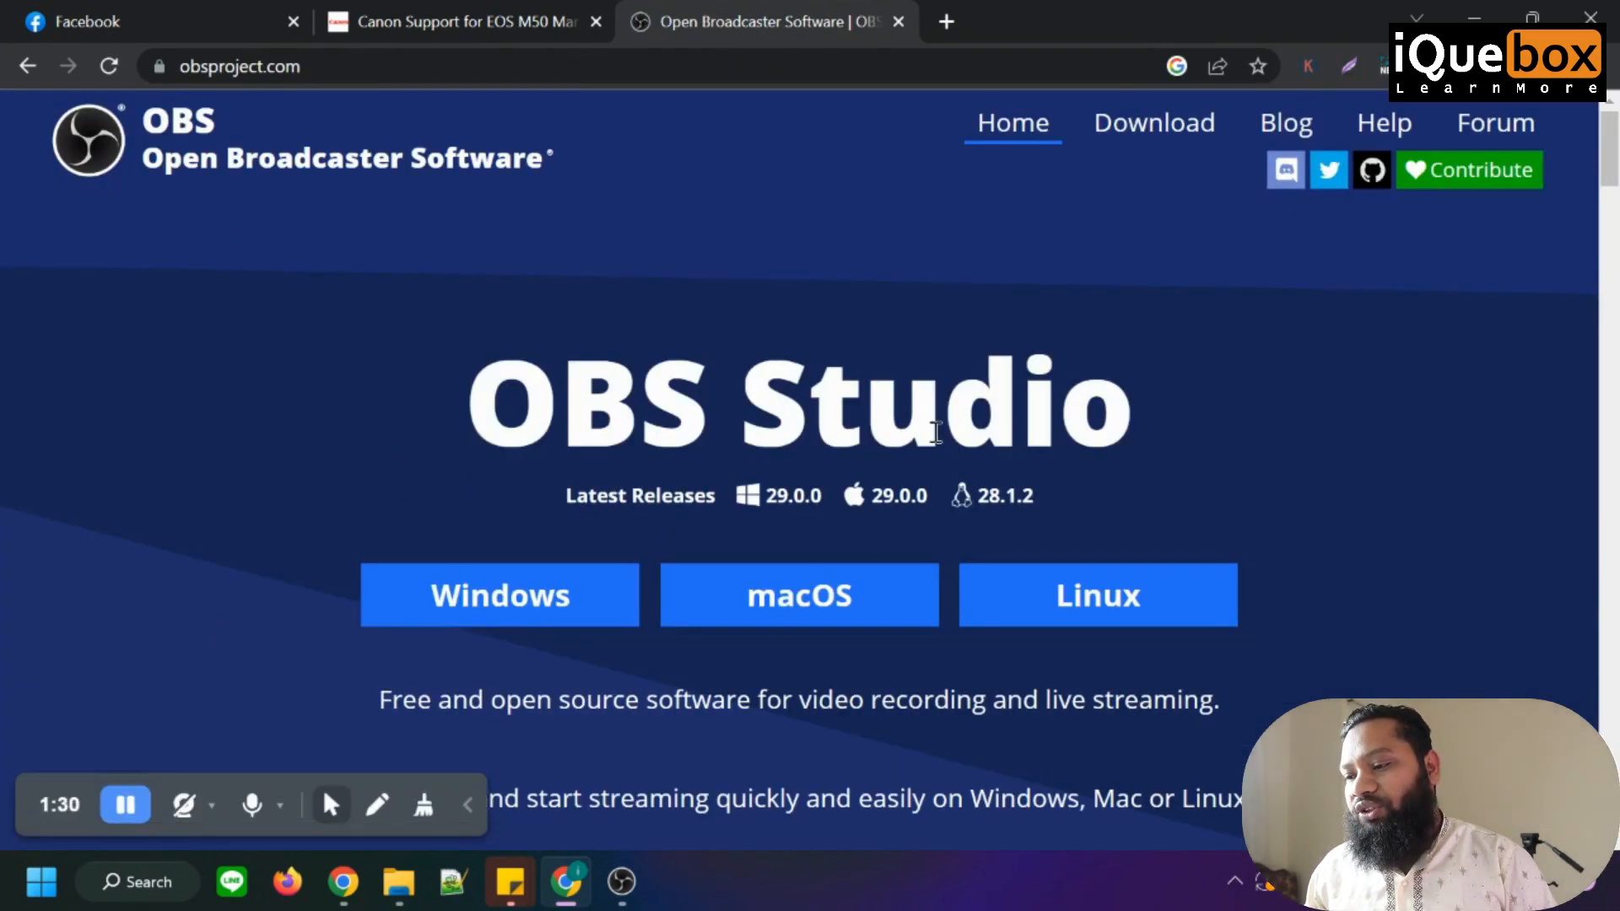
{"action": "scroll", "coordinate": [472, 481], "scroll_direction": "down", "scroll_amount": 1}
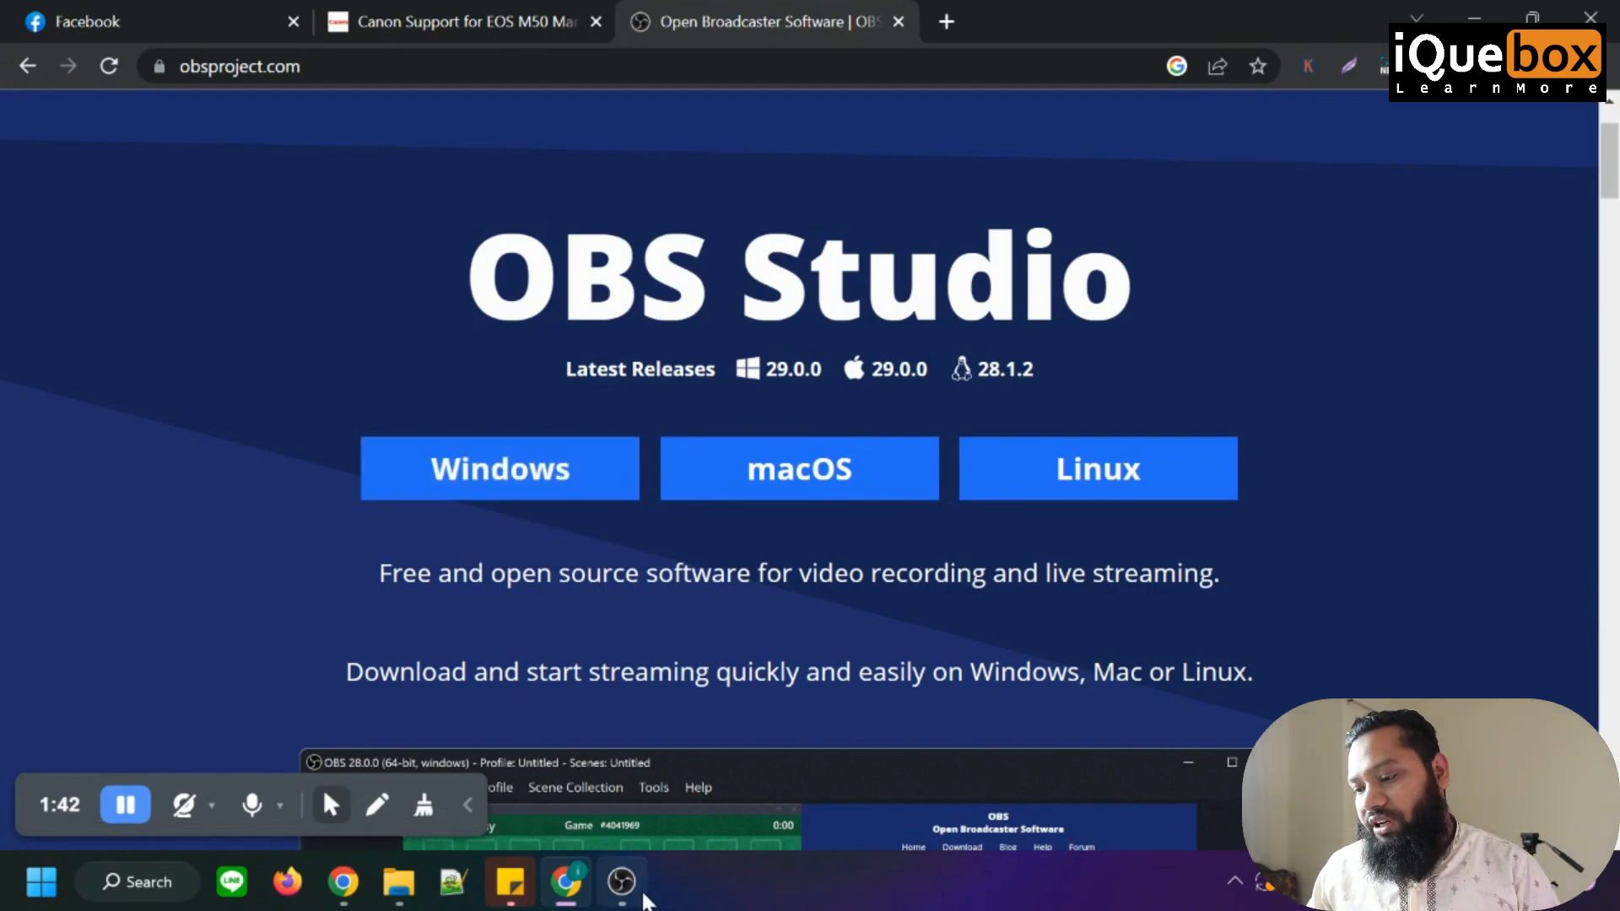
- Switch to OBS and add a new Audio Input Capture source to Scene 2 using the Microphone Array (Intel Smart Sound Technology) device
{"action": "left_click", "coordinate": [621, 881]}
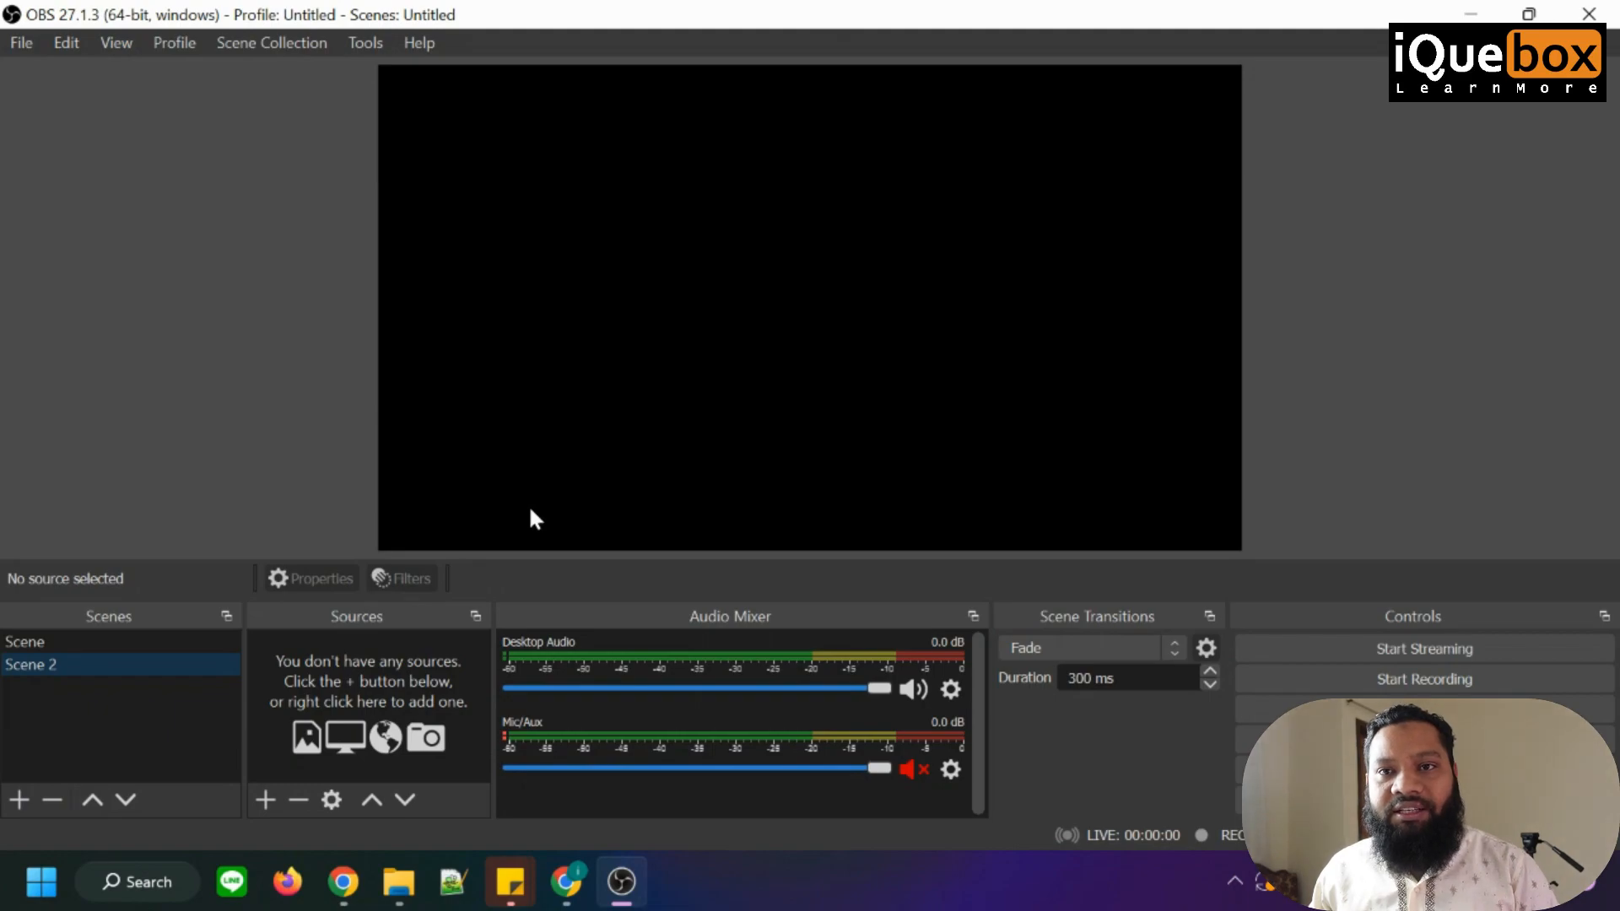
{"action": "left_click", "coordinate": [44, 668]}
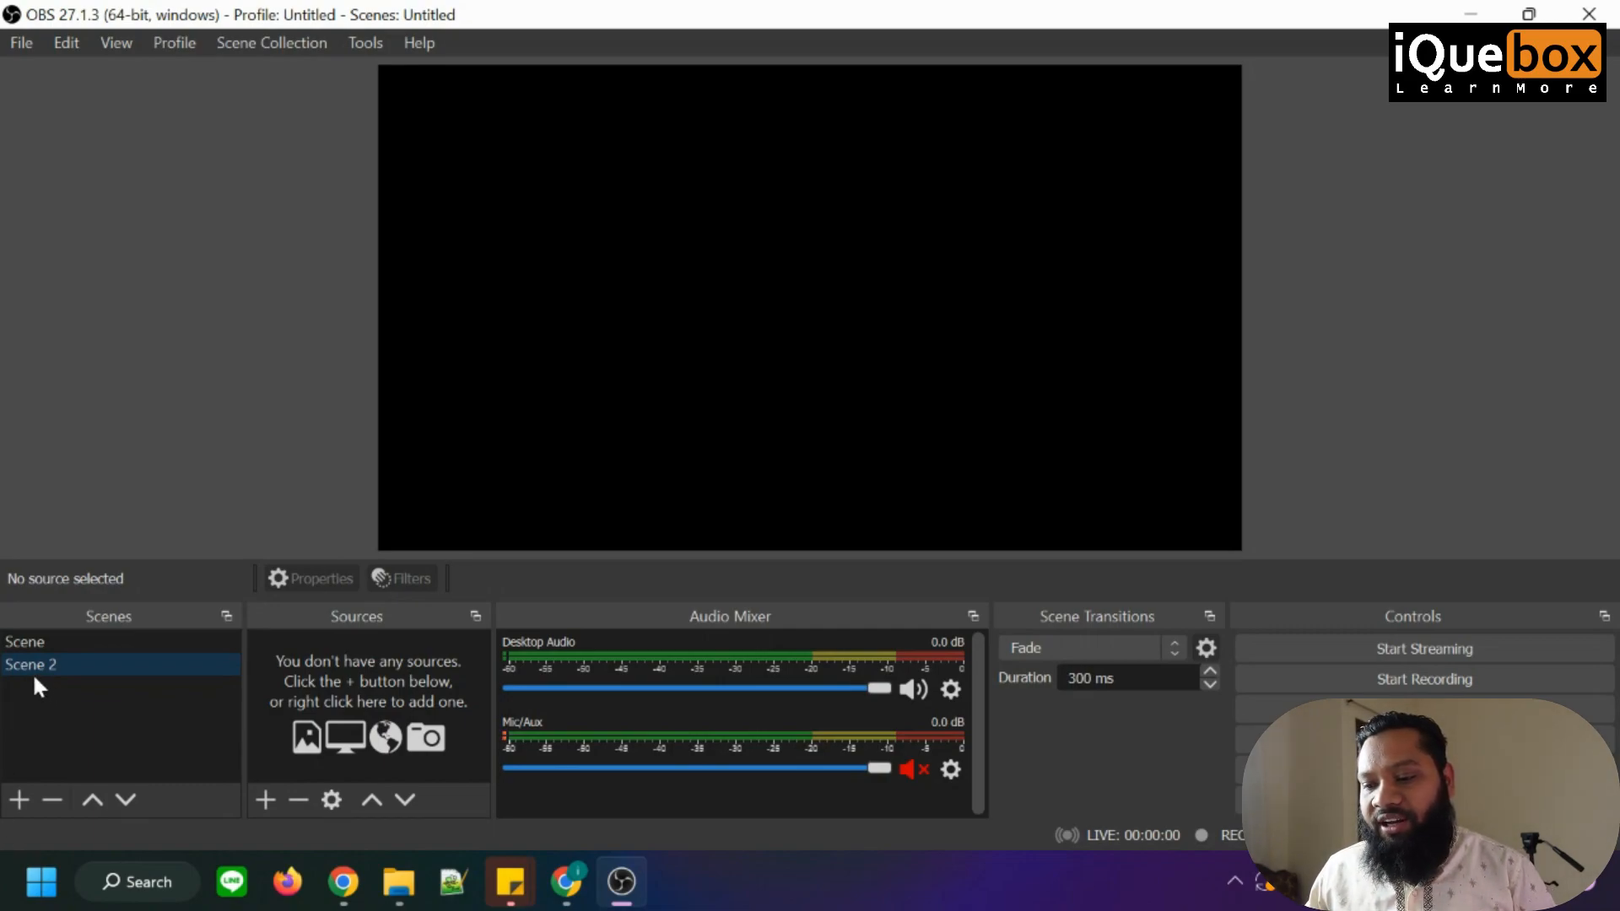
{"action": "left_click", "coordinate": [272, 798]}
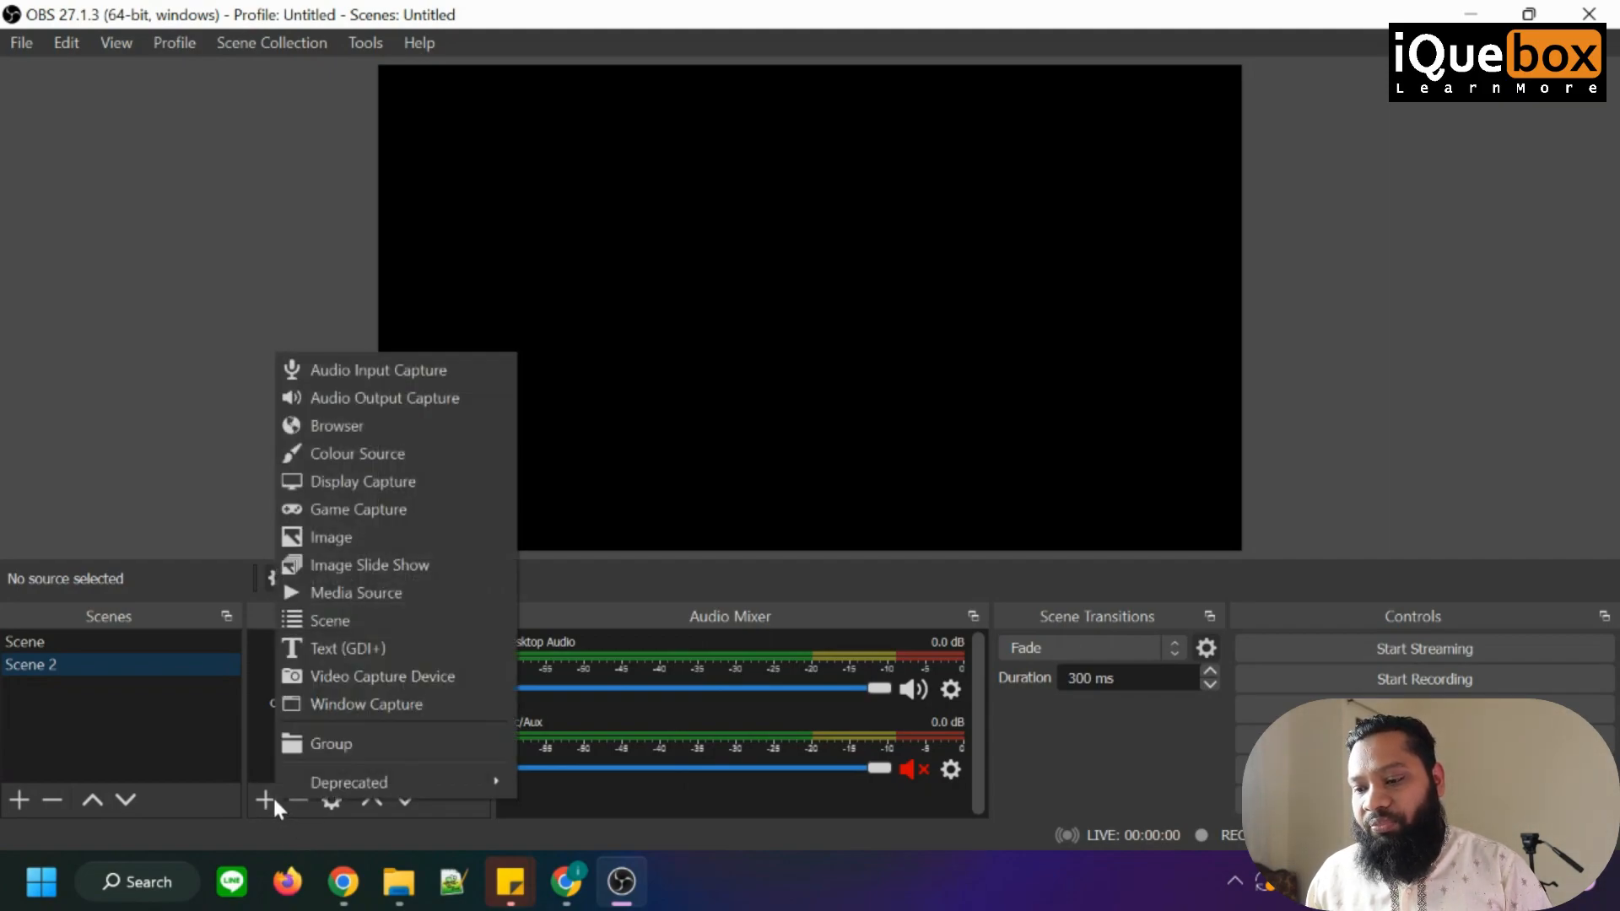
{"action": "left_click", "coordinate": [409, 371]}
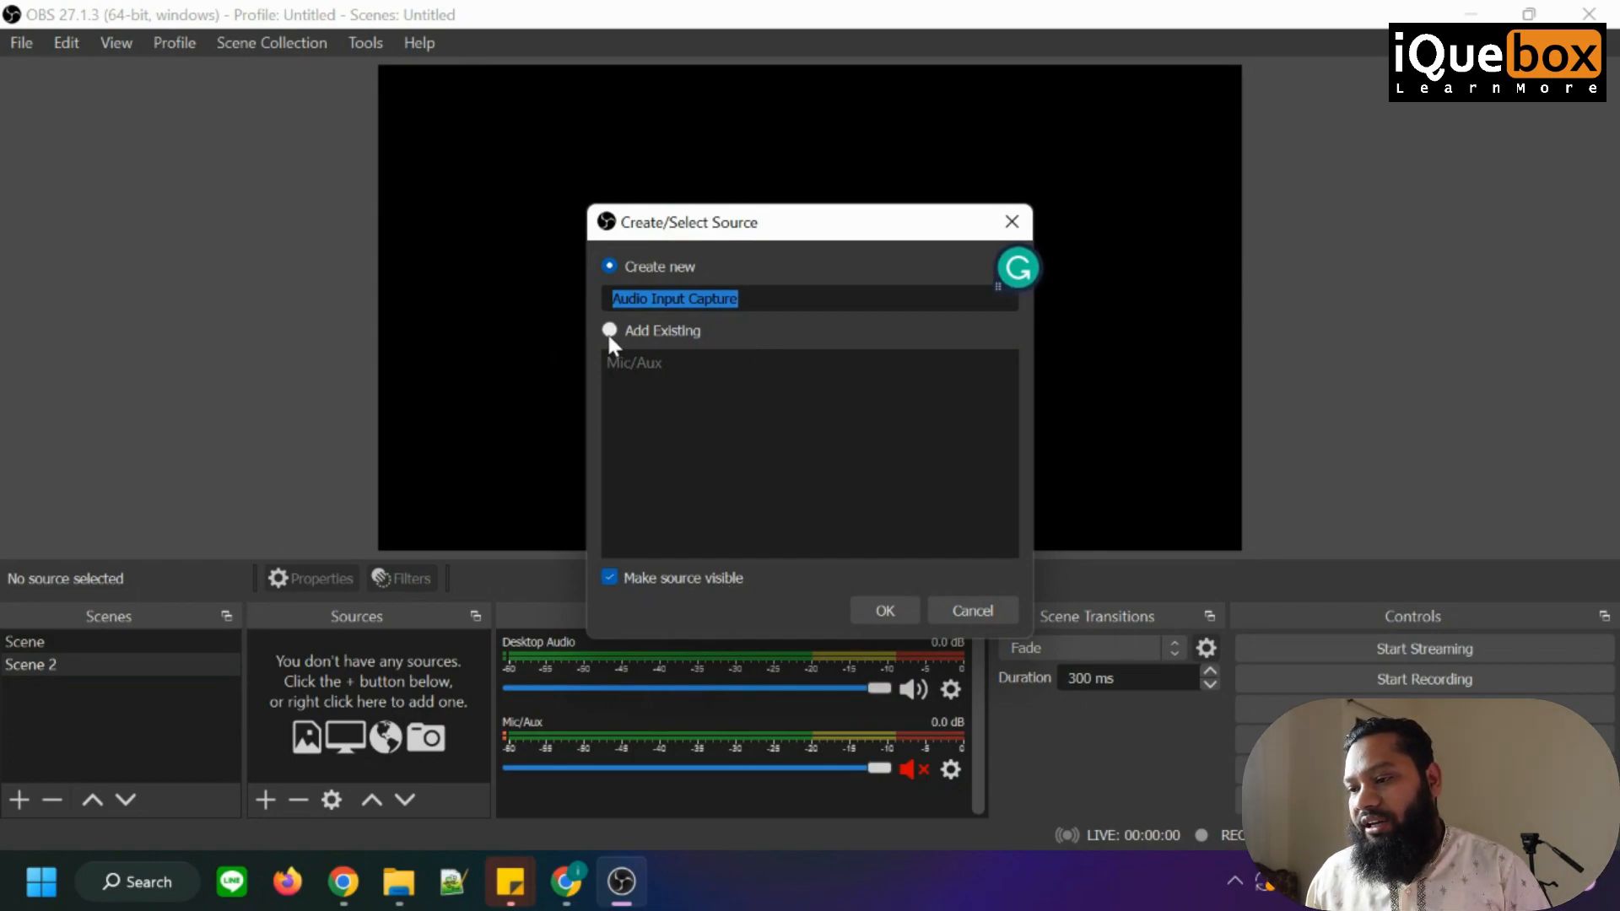
{"action": "left_click", "coordinate": [881, 613]}
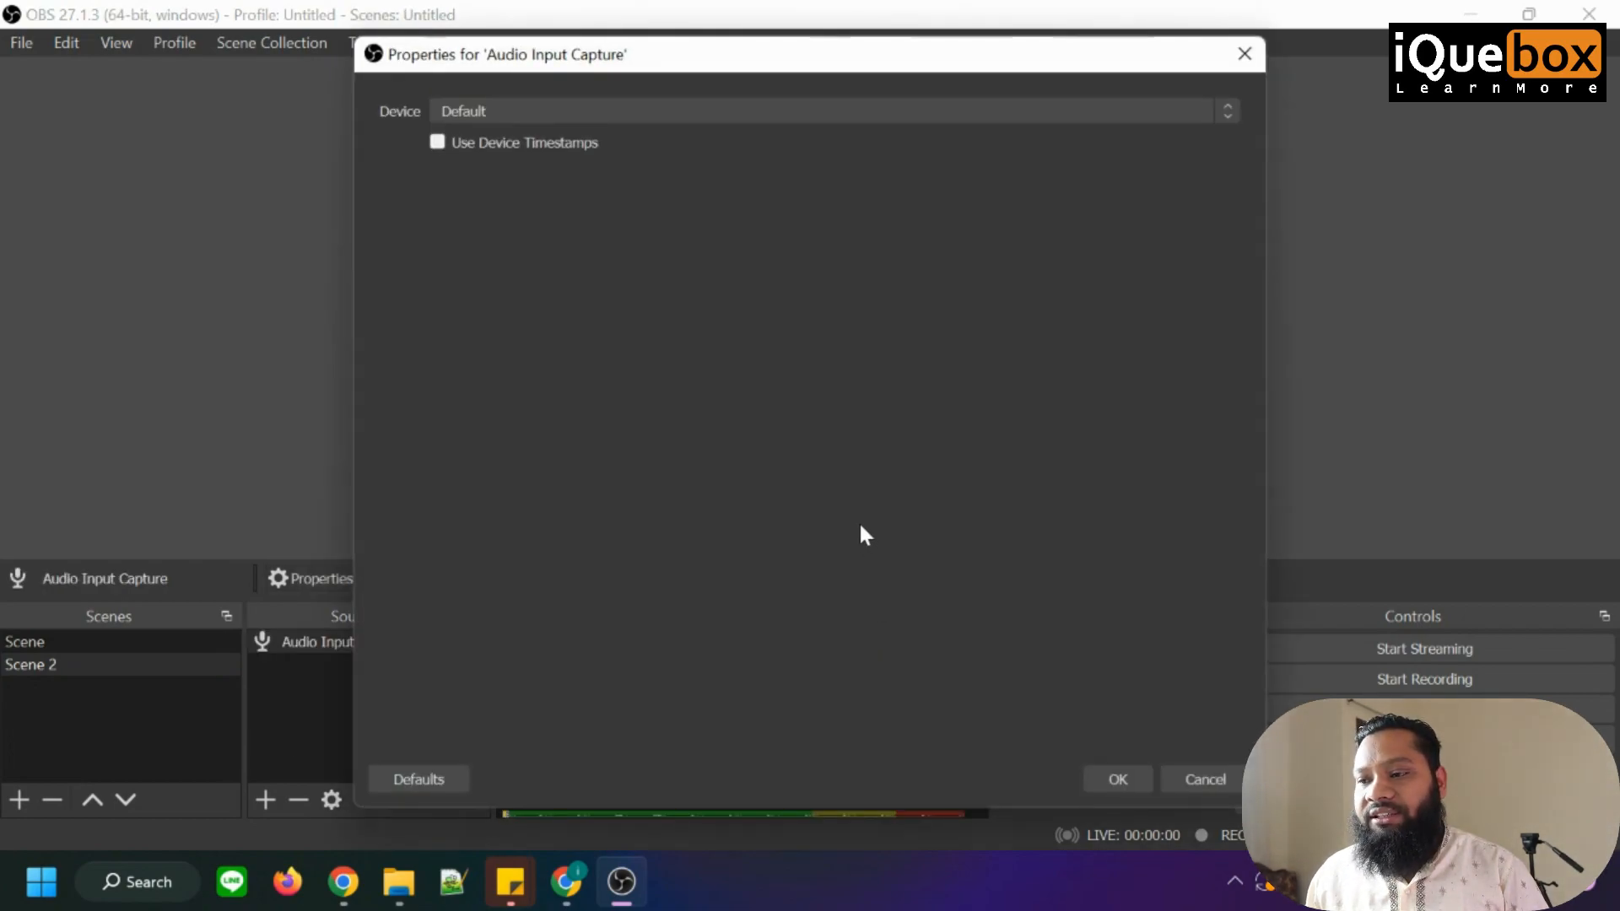
{"action": "left_click", "coordinate": [489, 107]}
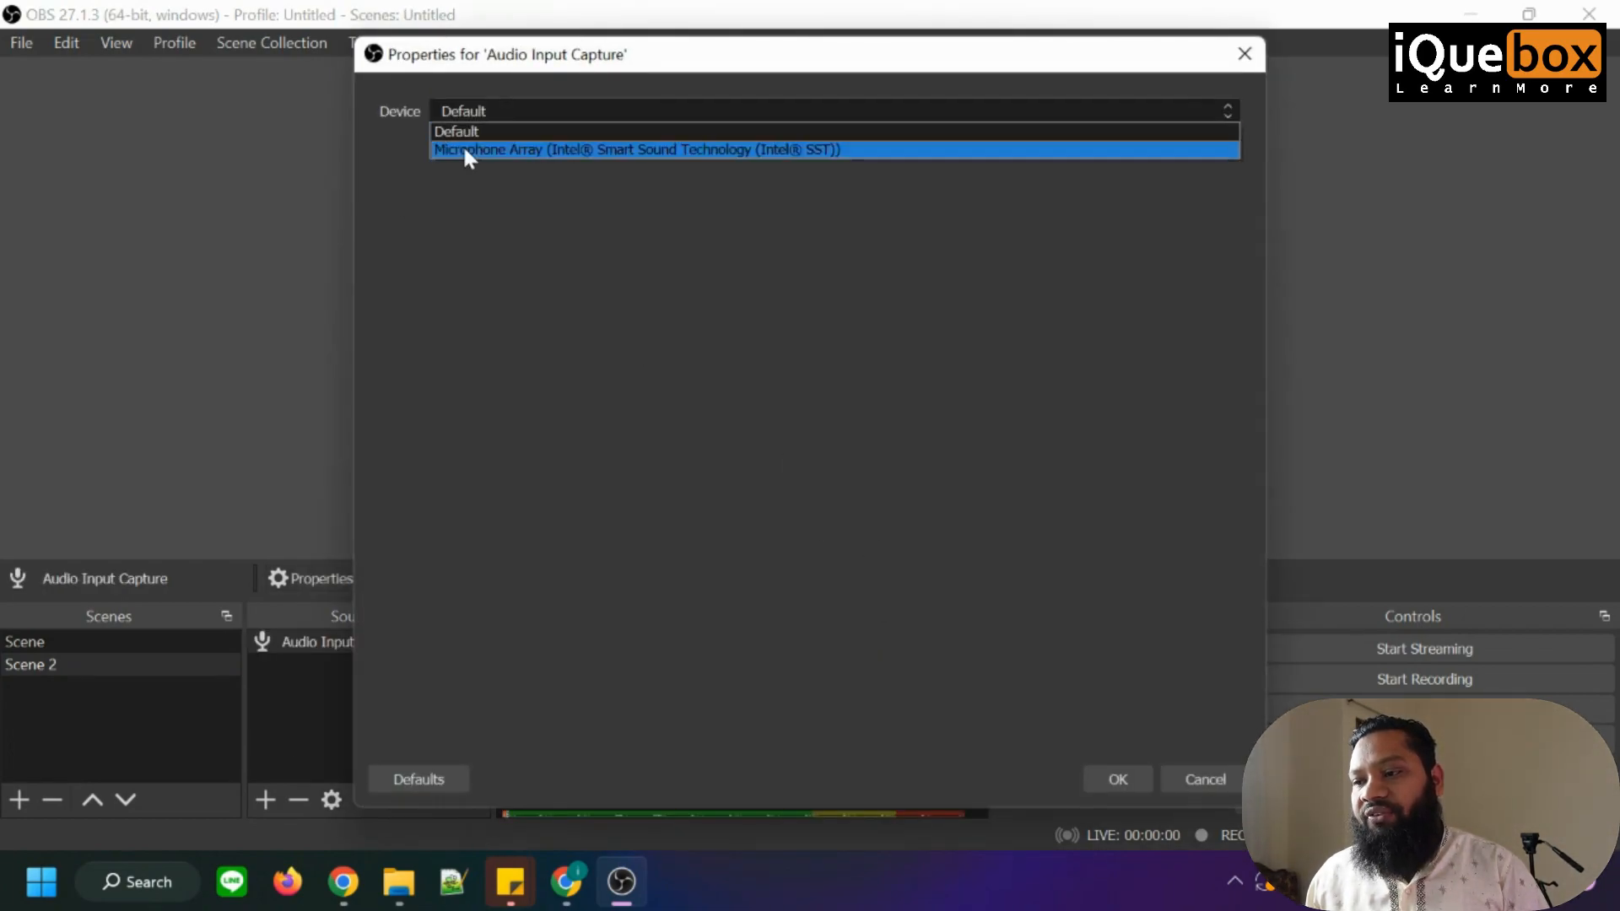
{"action": "left_click", "coordinate": [580, 143]}
{"action": "left_click", "coordinate": [1117, 779]}
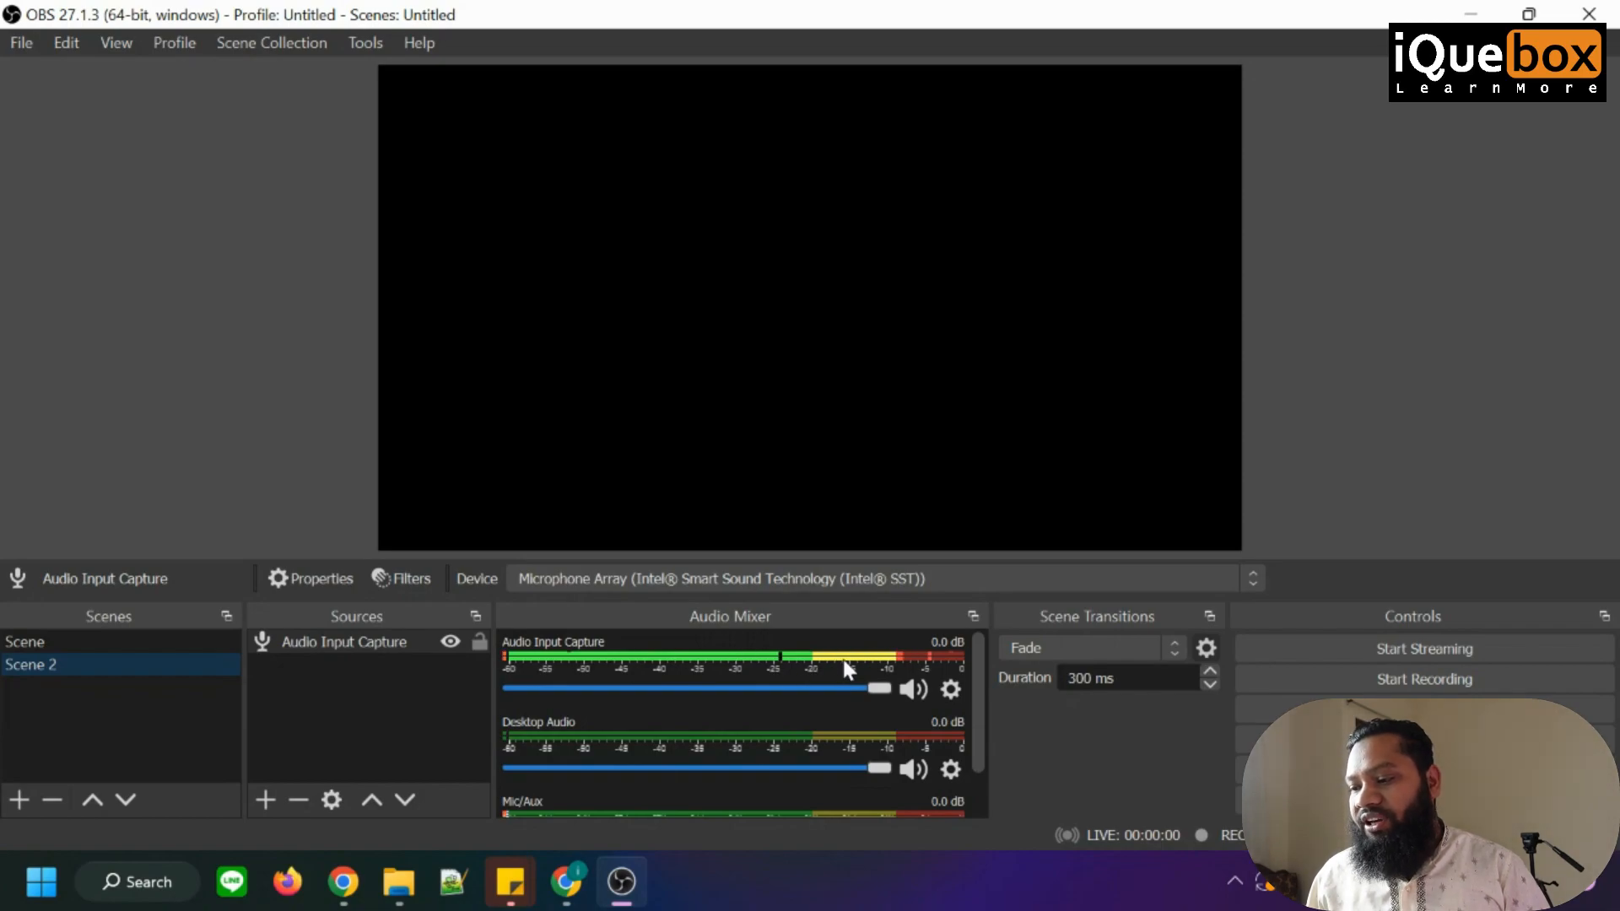
- Mute the Desktop Audio channel in the audio mixer
{"action": "scroll", "coordinate": [842, 656], "scroll_direction": "down", "scroll_amount": 2}
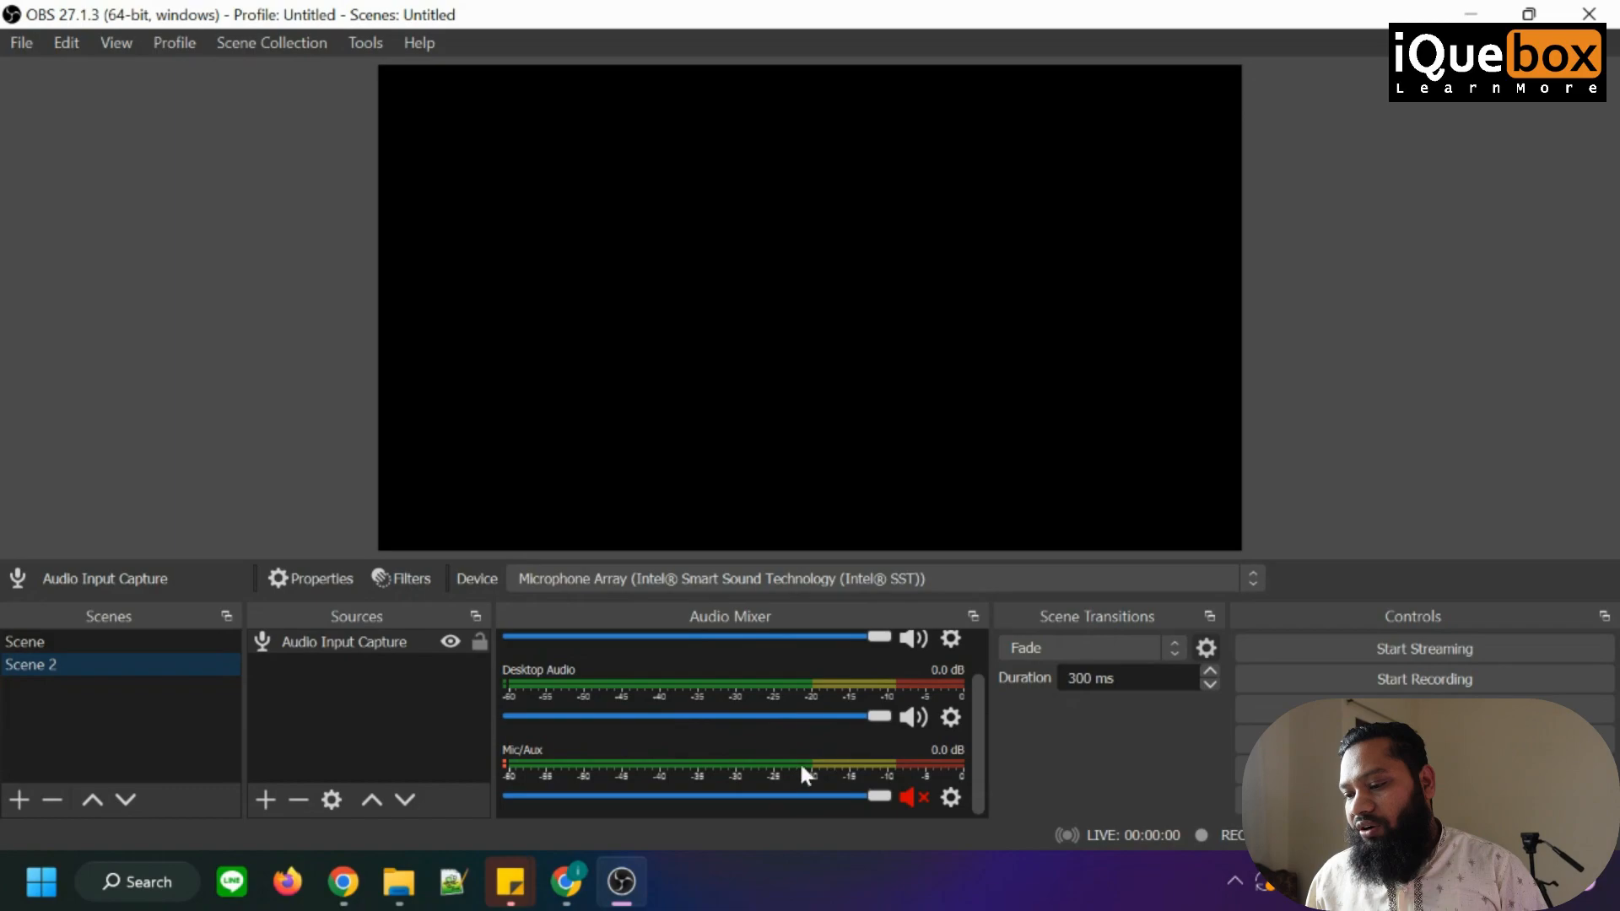
{"action": "left_click", "coordinate": [909, 719]}
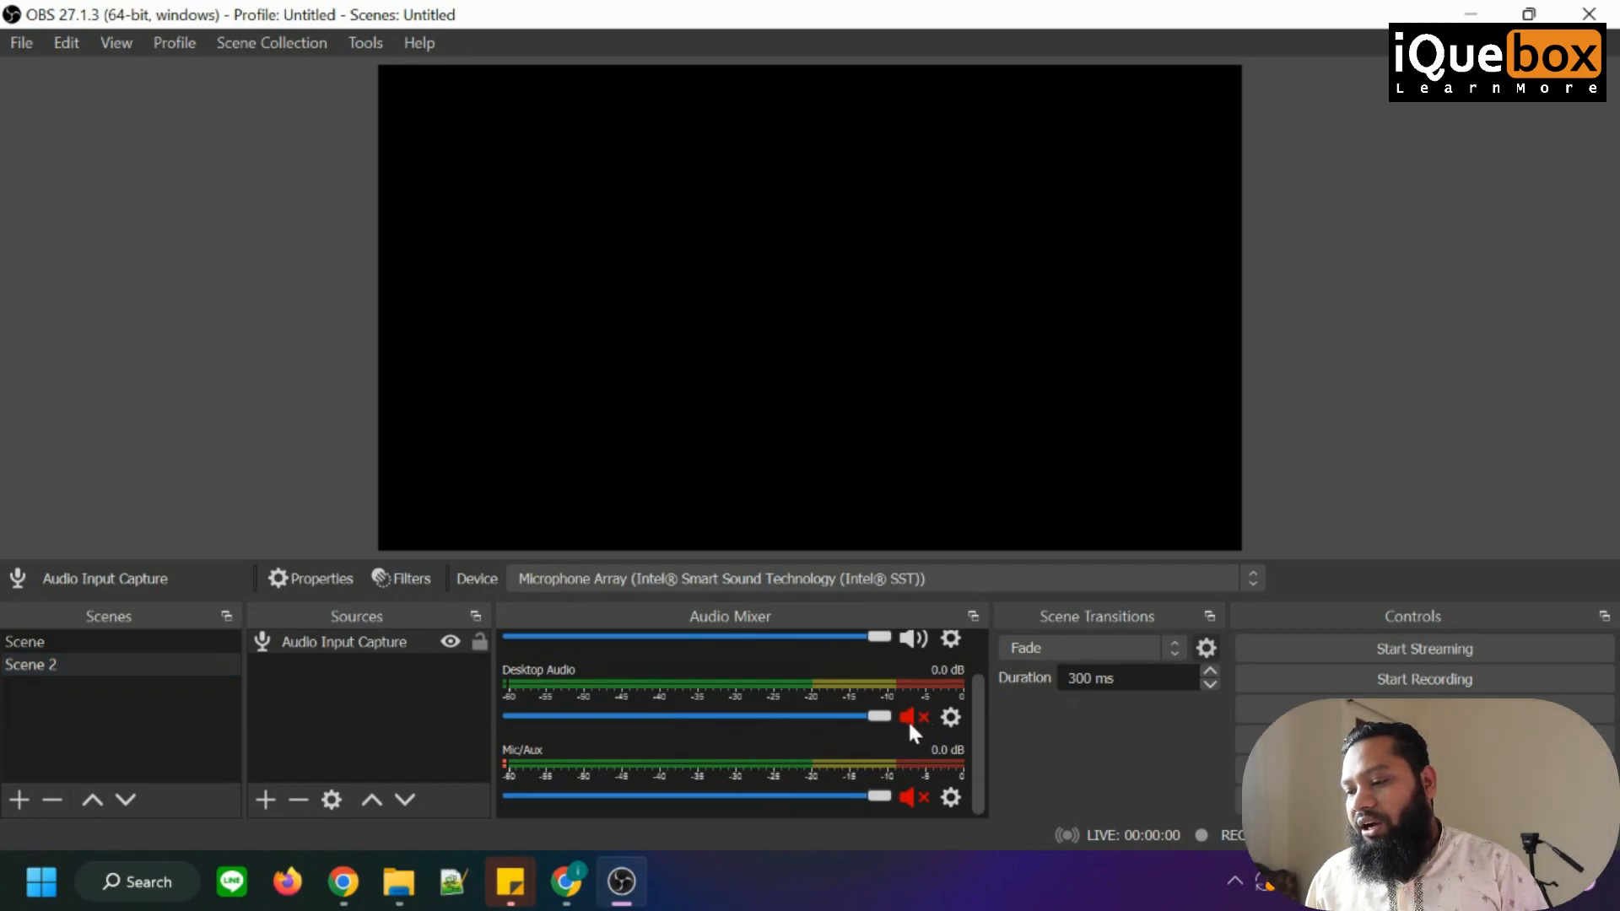
{"action": "scroll", "coordinate": [871, 750], "scroll_direction": "up", "scroll_amount": 2}
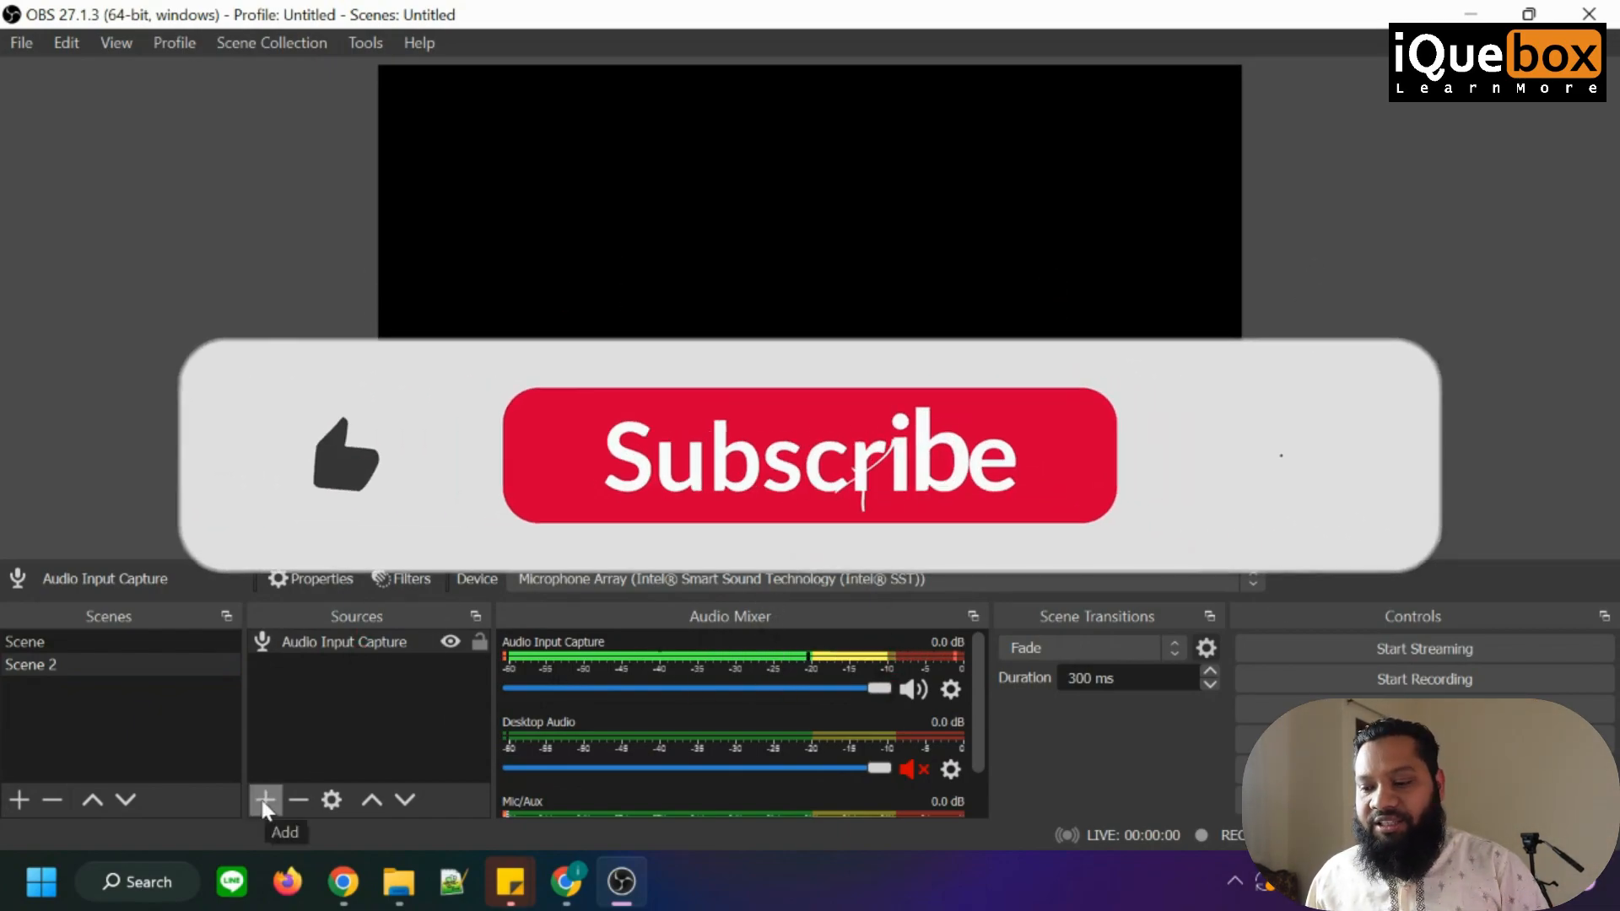
- Add a new Video Capture Device source using EOS Webcam Utility and enlarge its picture to fill the canvas
{"action": "left_click", "coordinate": [265, 800]}
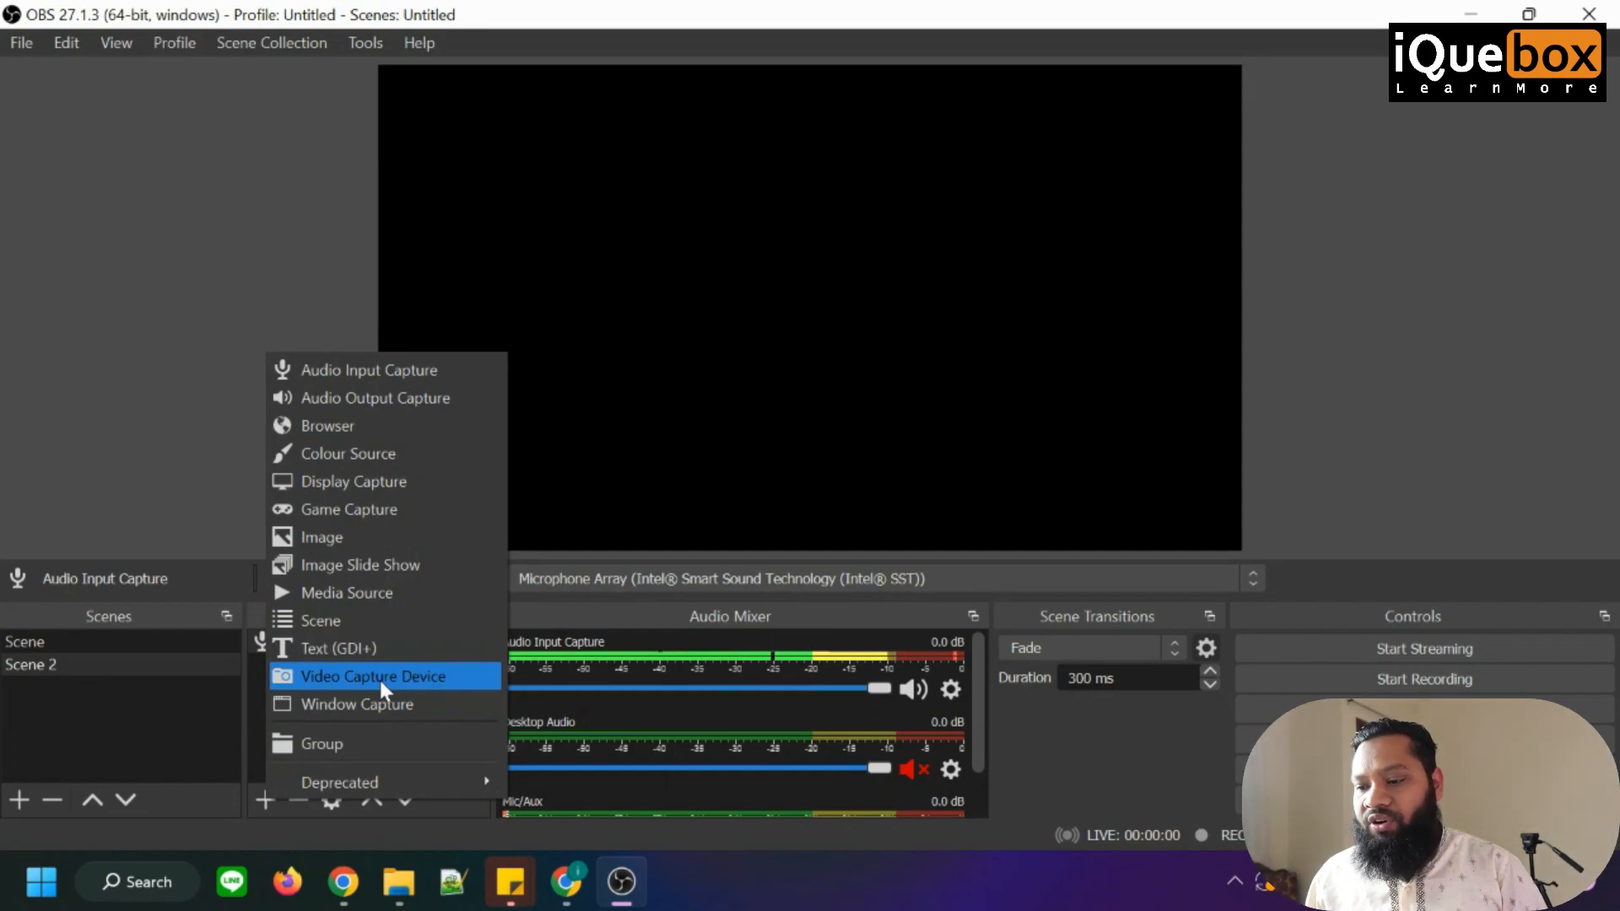
{"action": "left_click", "coordinate": [386, 676]}
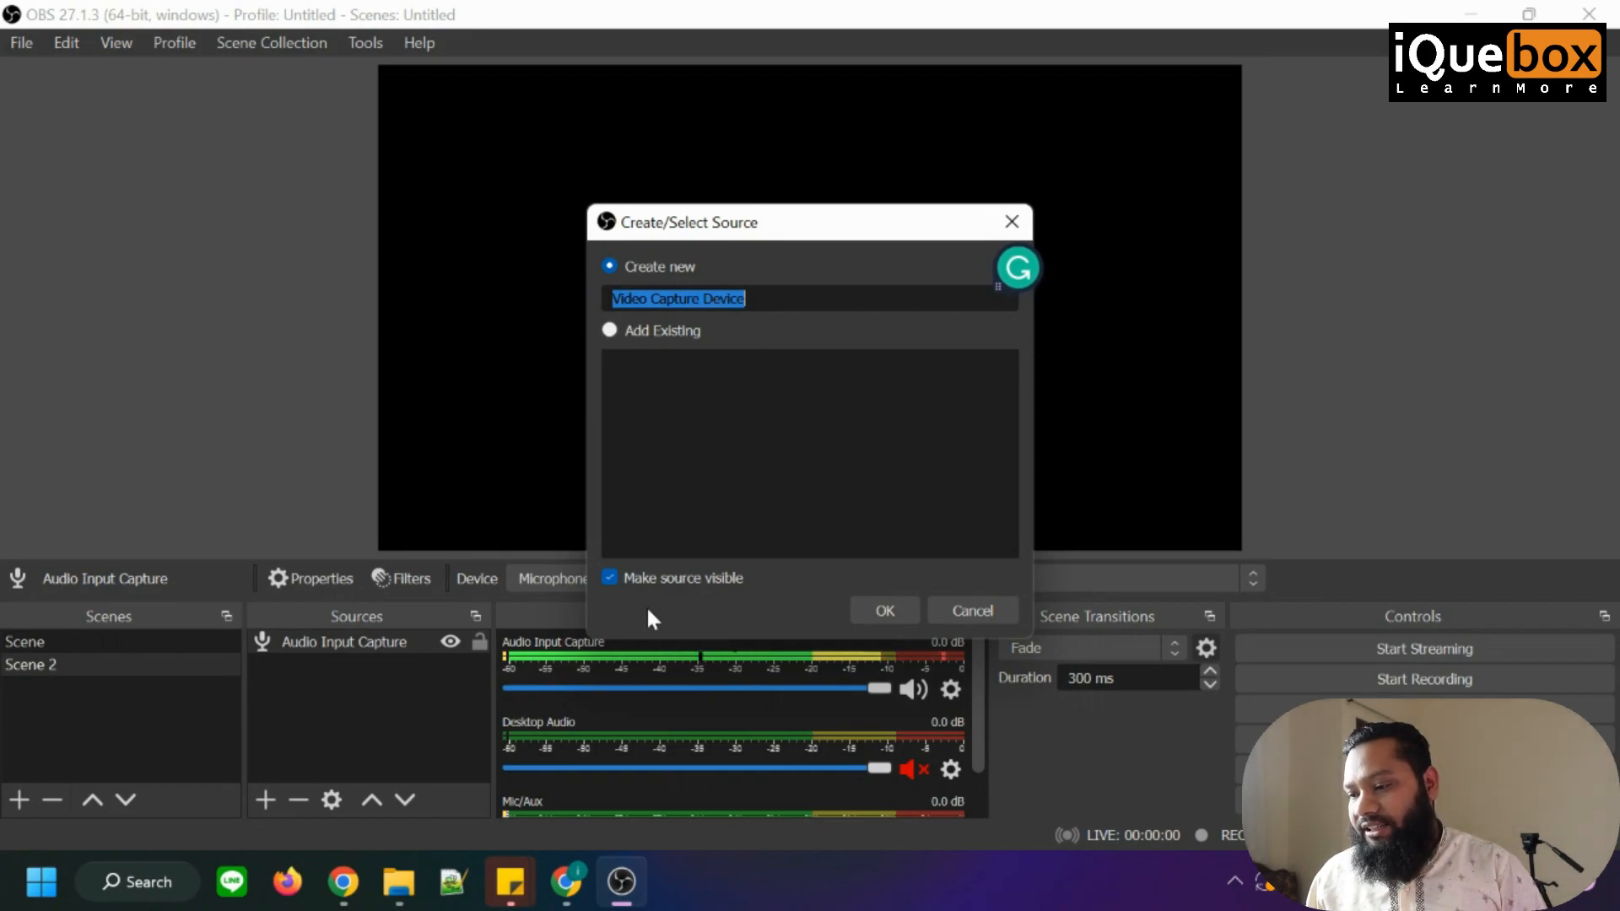
{"action": "left_click", "coordinate": [887, 612]}
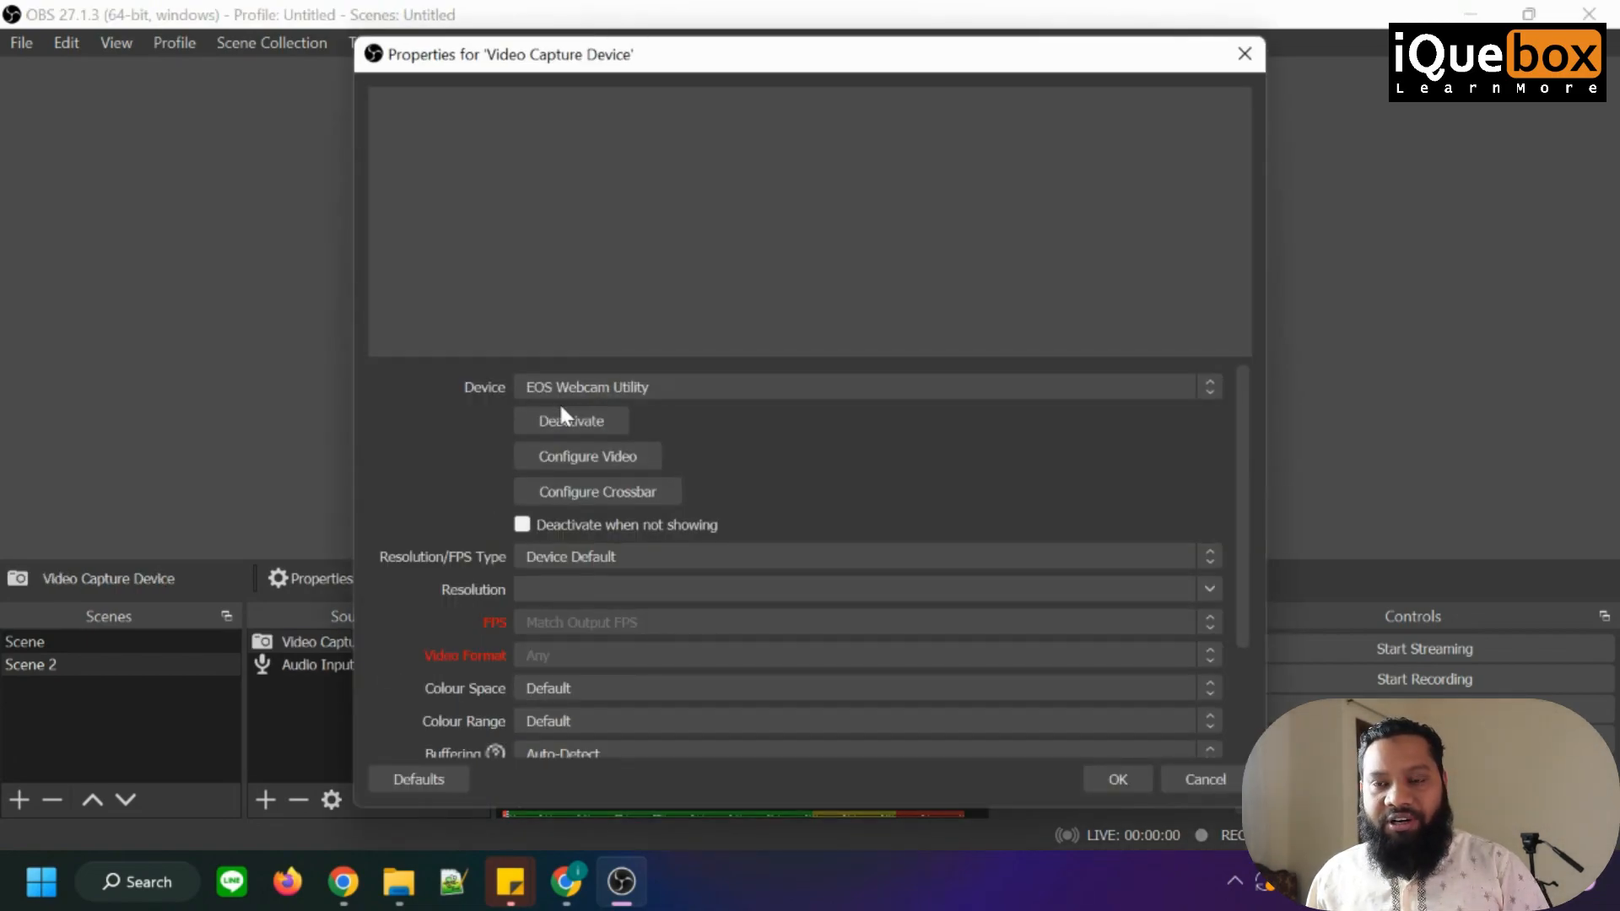
{"action": "left_click", "coordinate": [607, 386]}
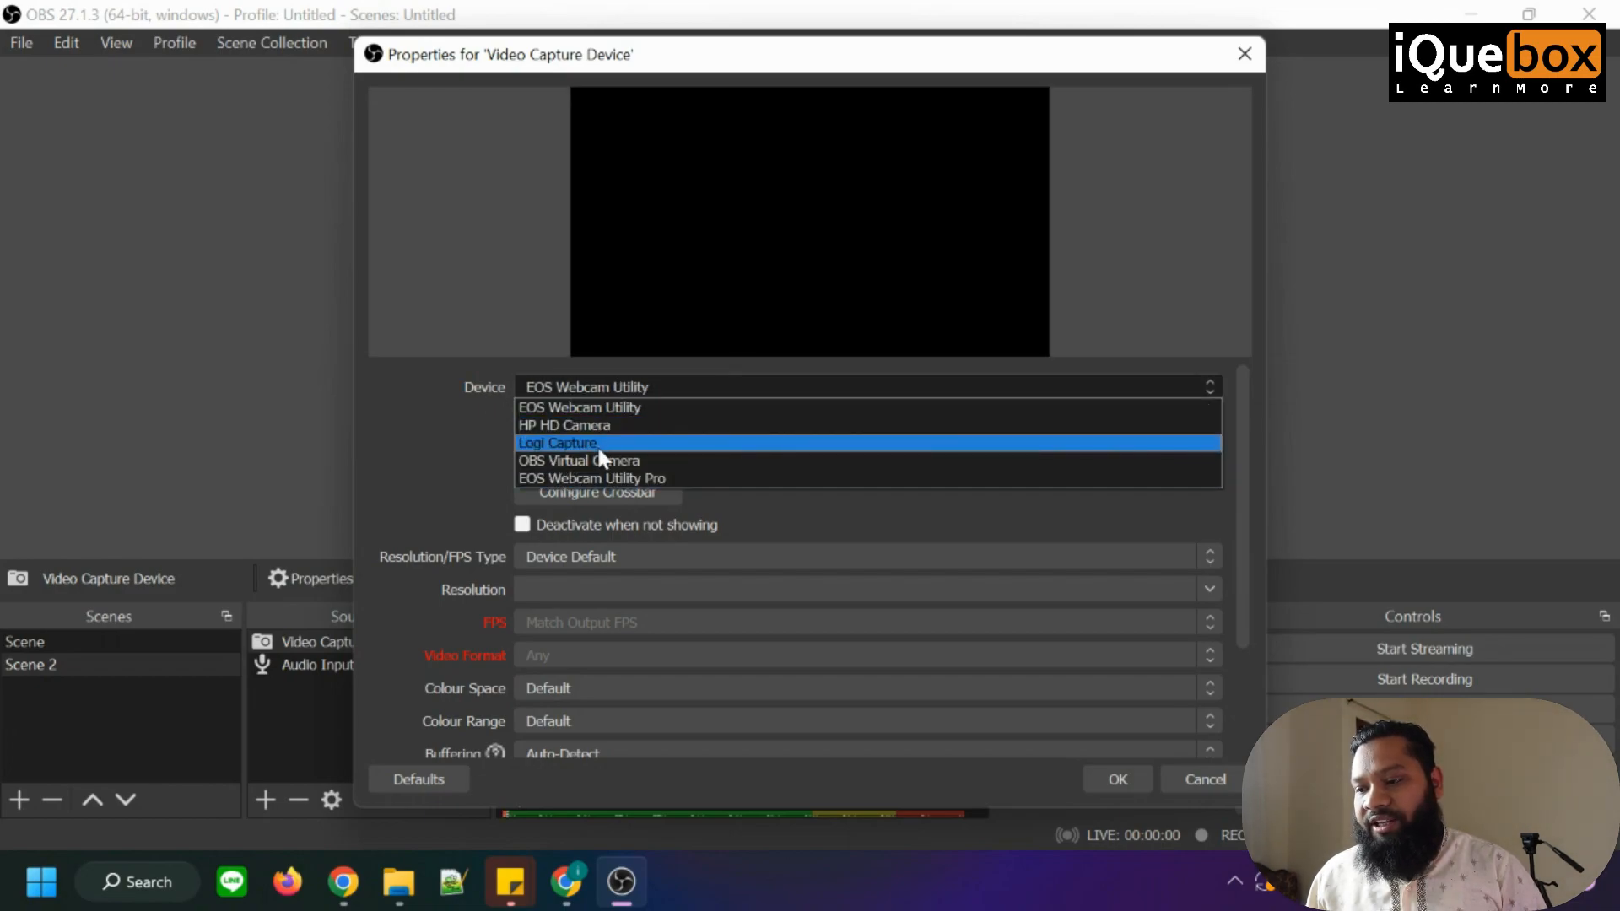
{"action": "left_click", "coordinate": [625, 393]}
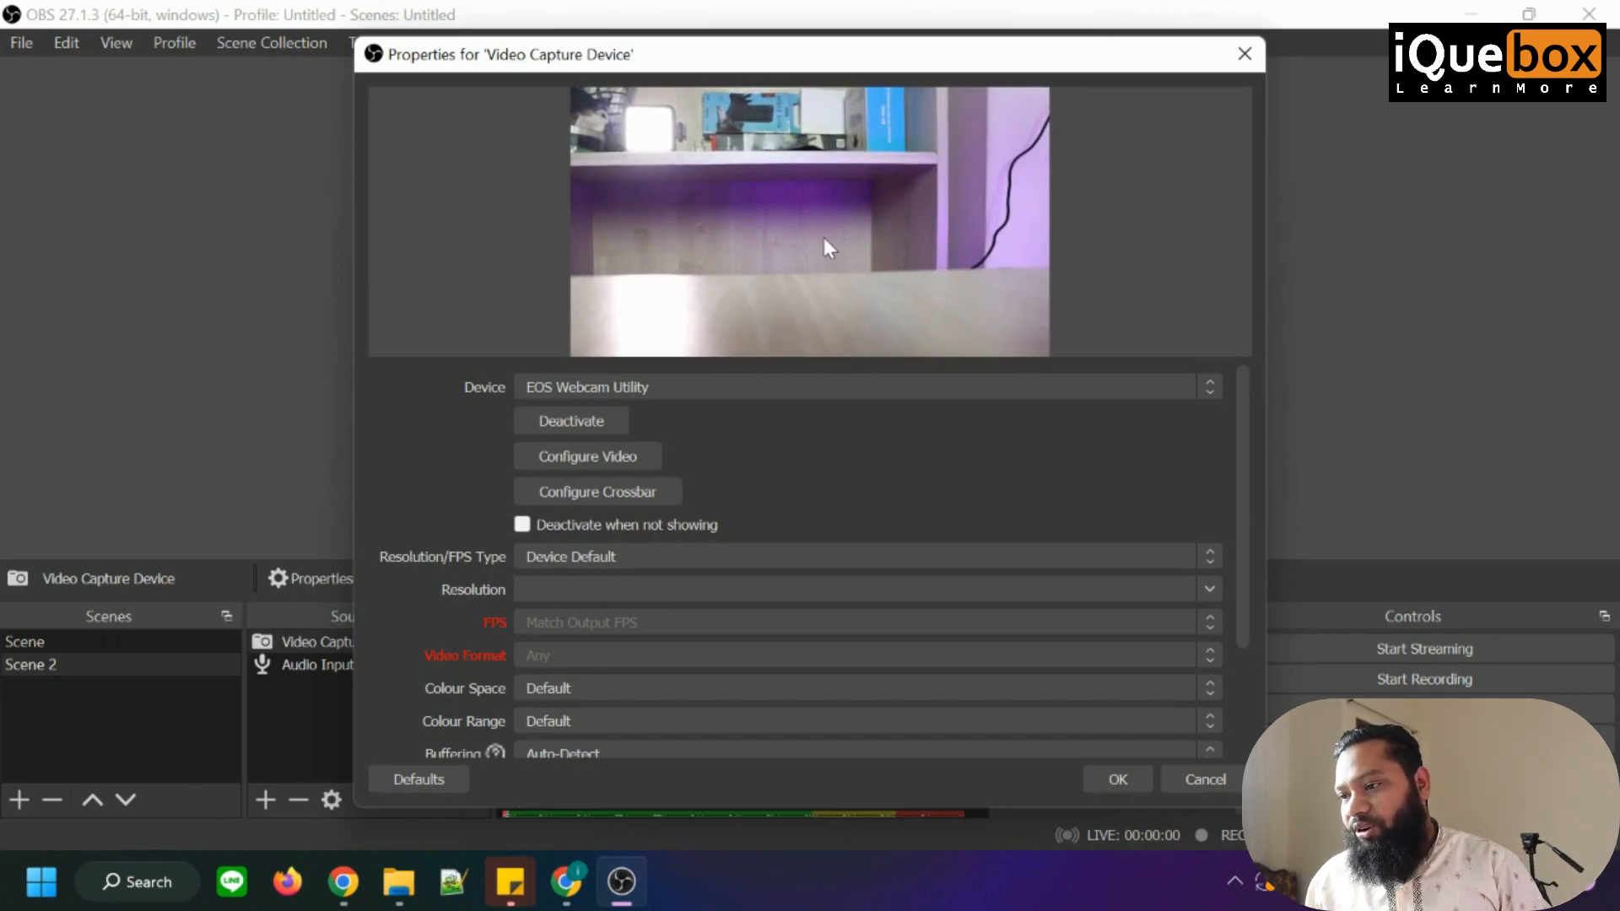
{"action": "left_click", "coordinate": [1115, 777]}
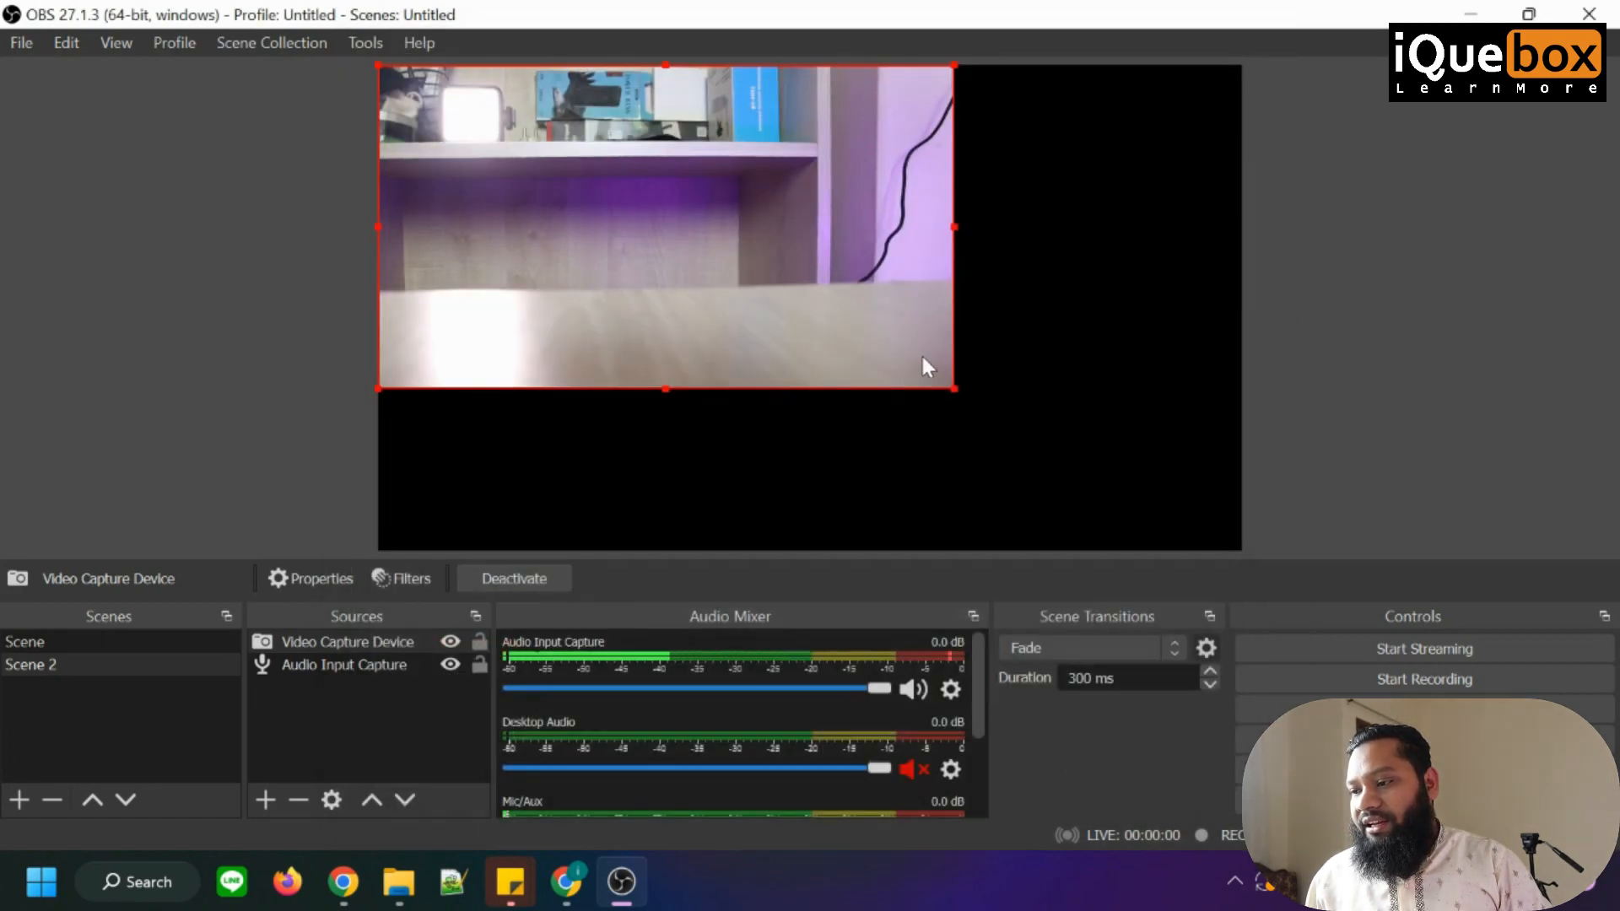
{"action": "left_click_drag", "start_coordinate": [951, 391], "coordinate": [1202, 535]}
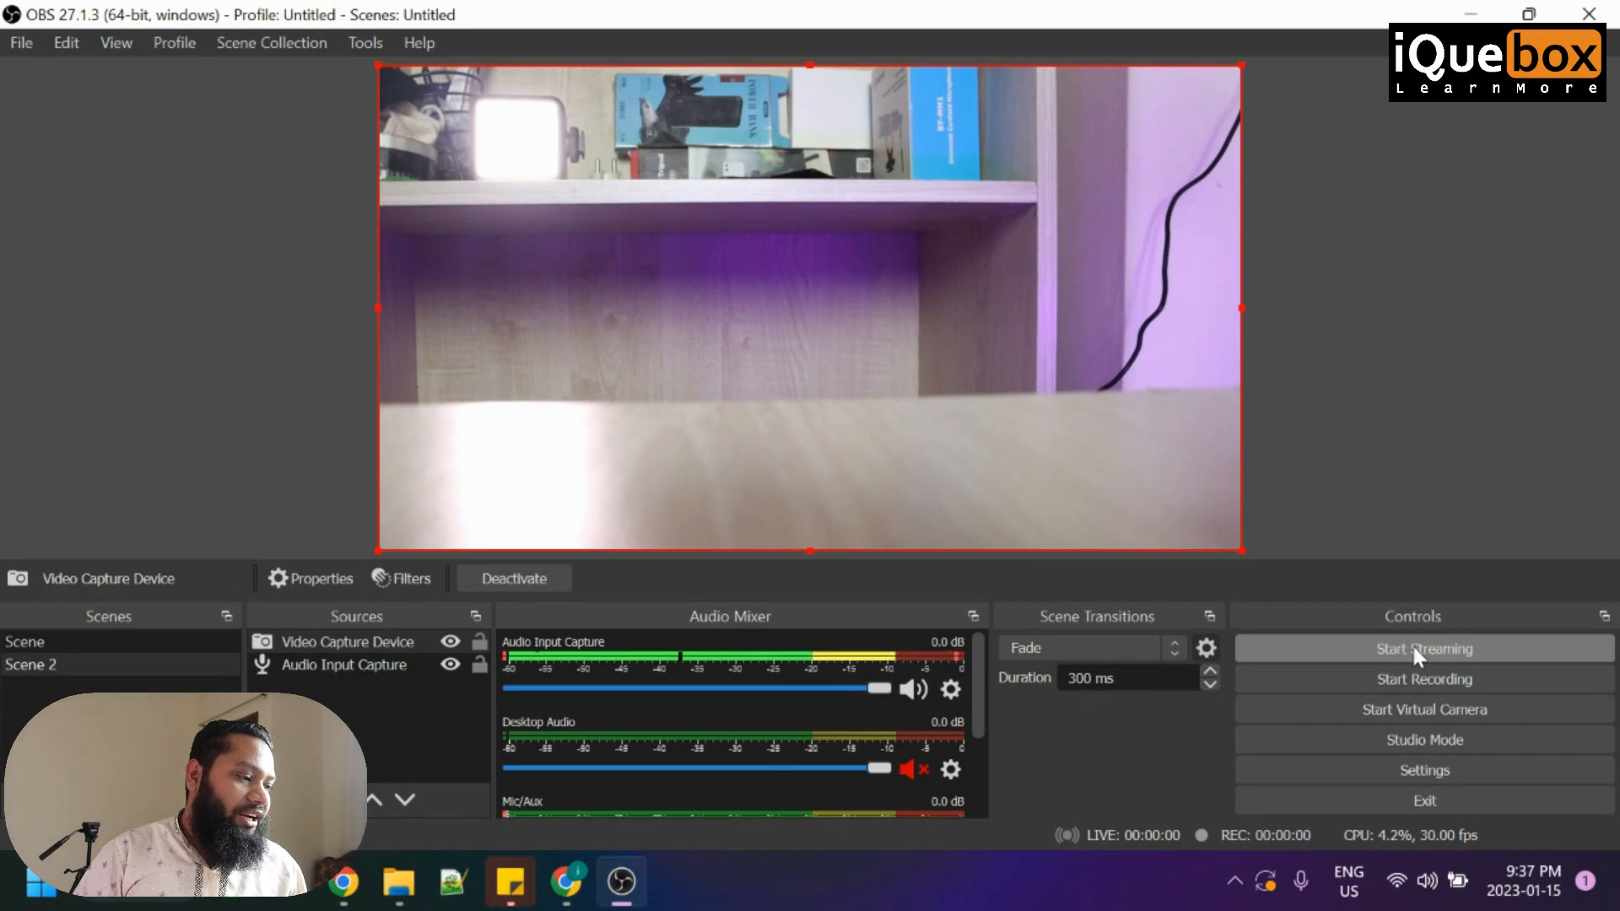
- Open the stream settings and select Facebook Live as the streaming service
{"action": "left_click", "coordinate": [1420, 765]}
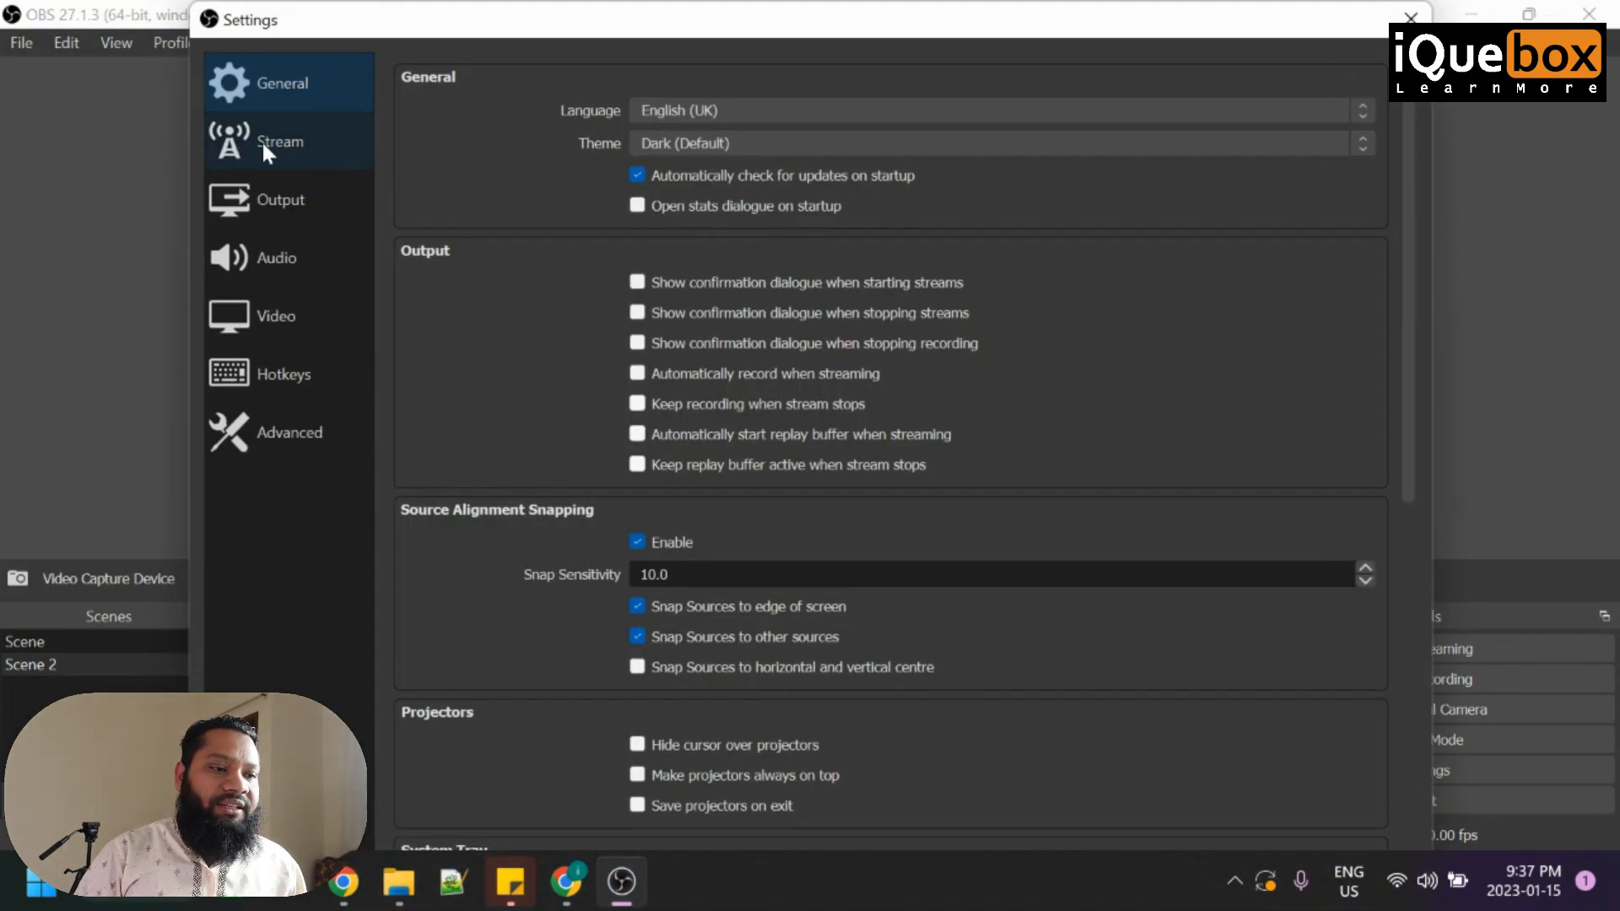
{"action": "left_click", "coordinate": [265, 152]}
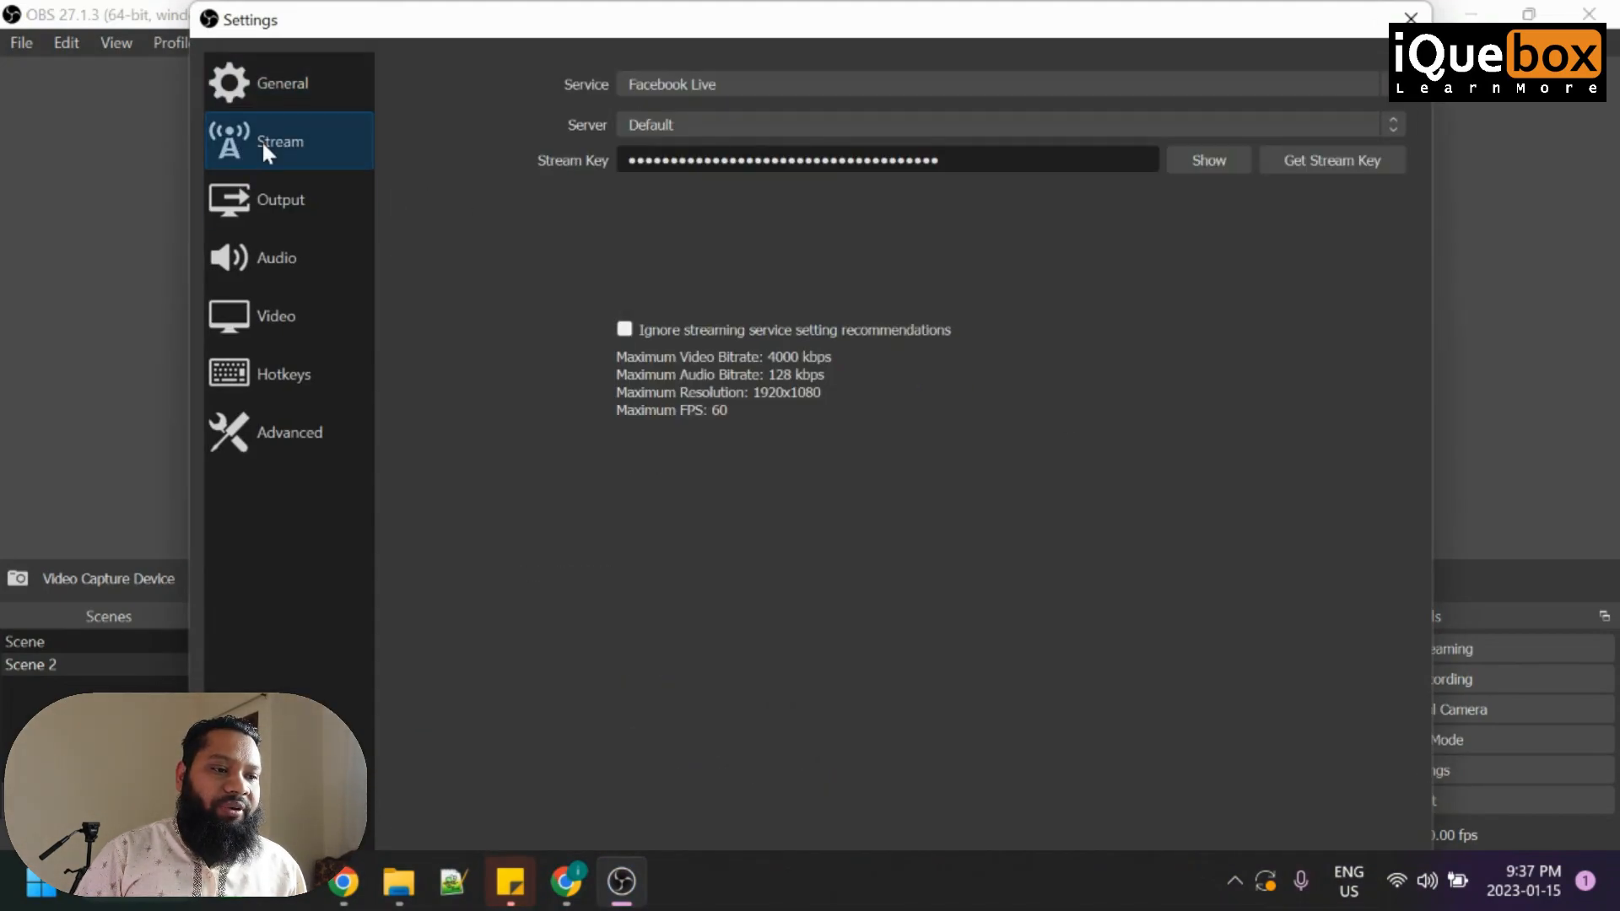
{"action": "left_click", "coordinate": [692, 85]}
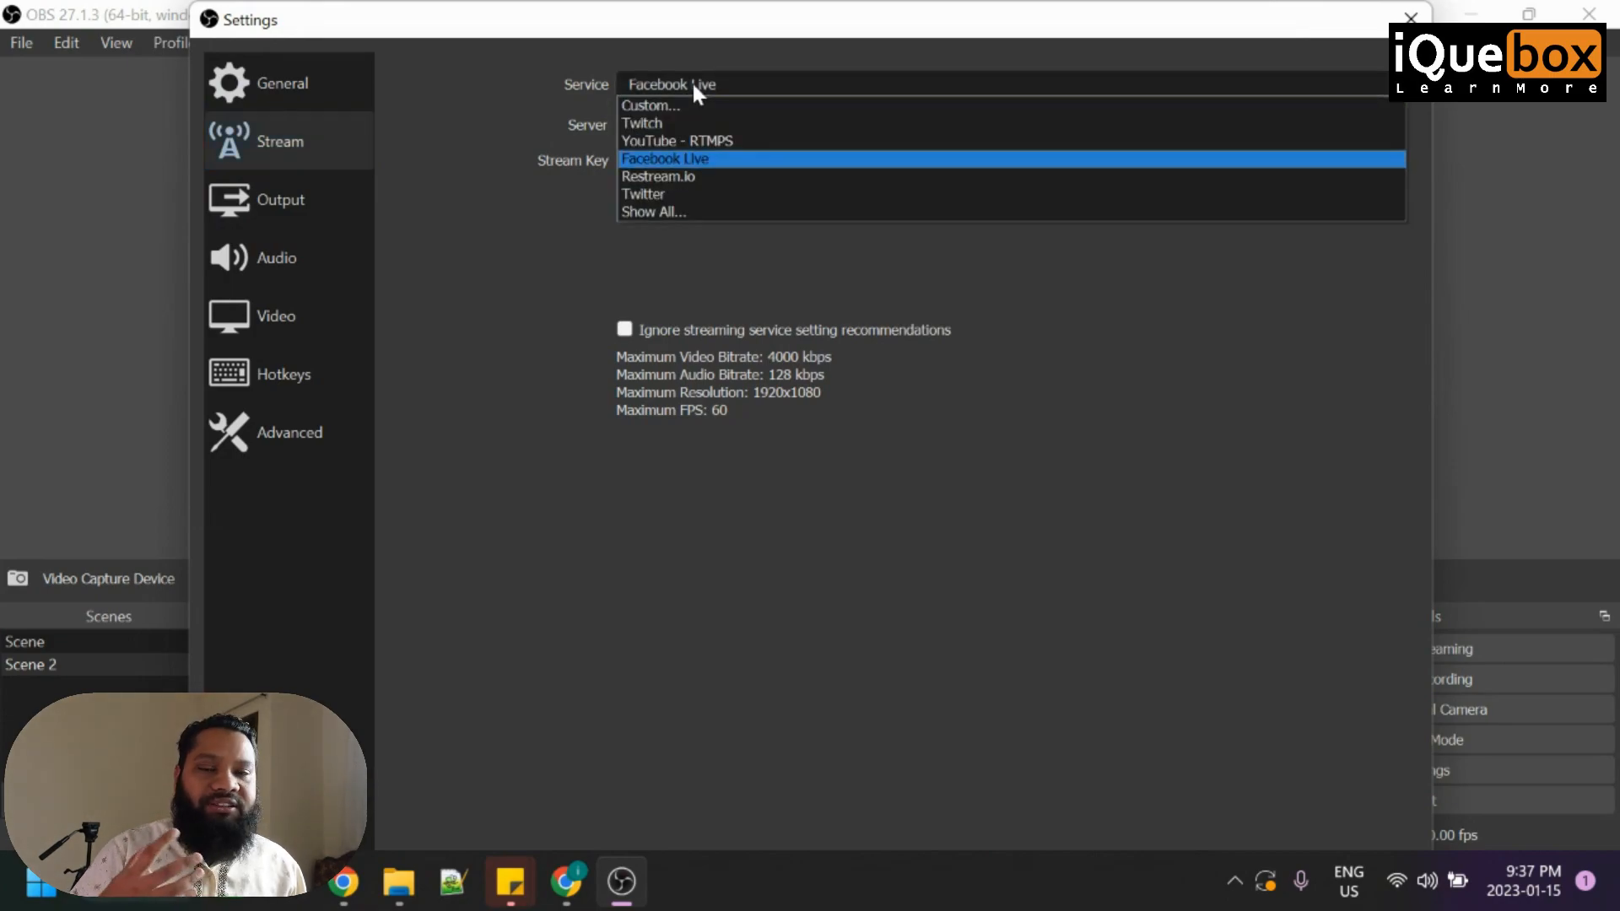
{"action": "left_click", "coordinate": [666, 158]}
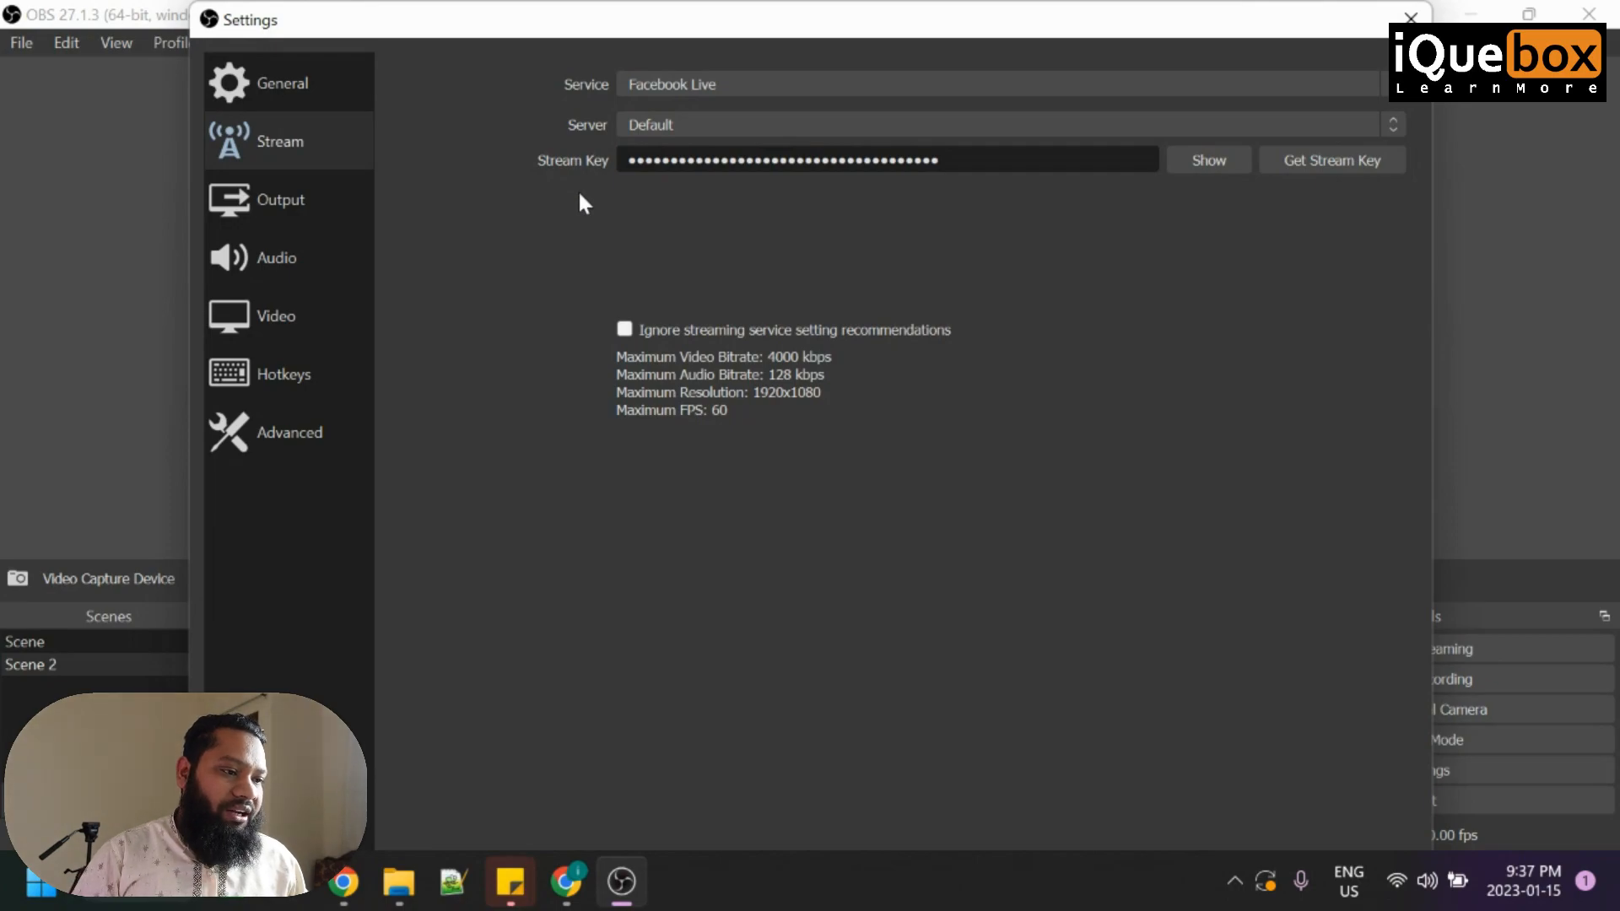
- Switch to the Facebook tab in Chrome and leave the existing Live Producer setup, discarding its changes
{"action": "left_click", "coordinate": [571, 882]}
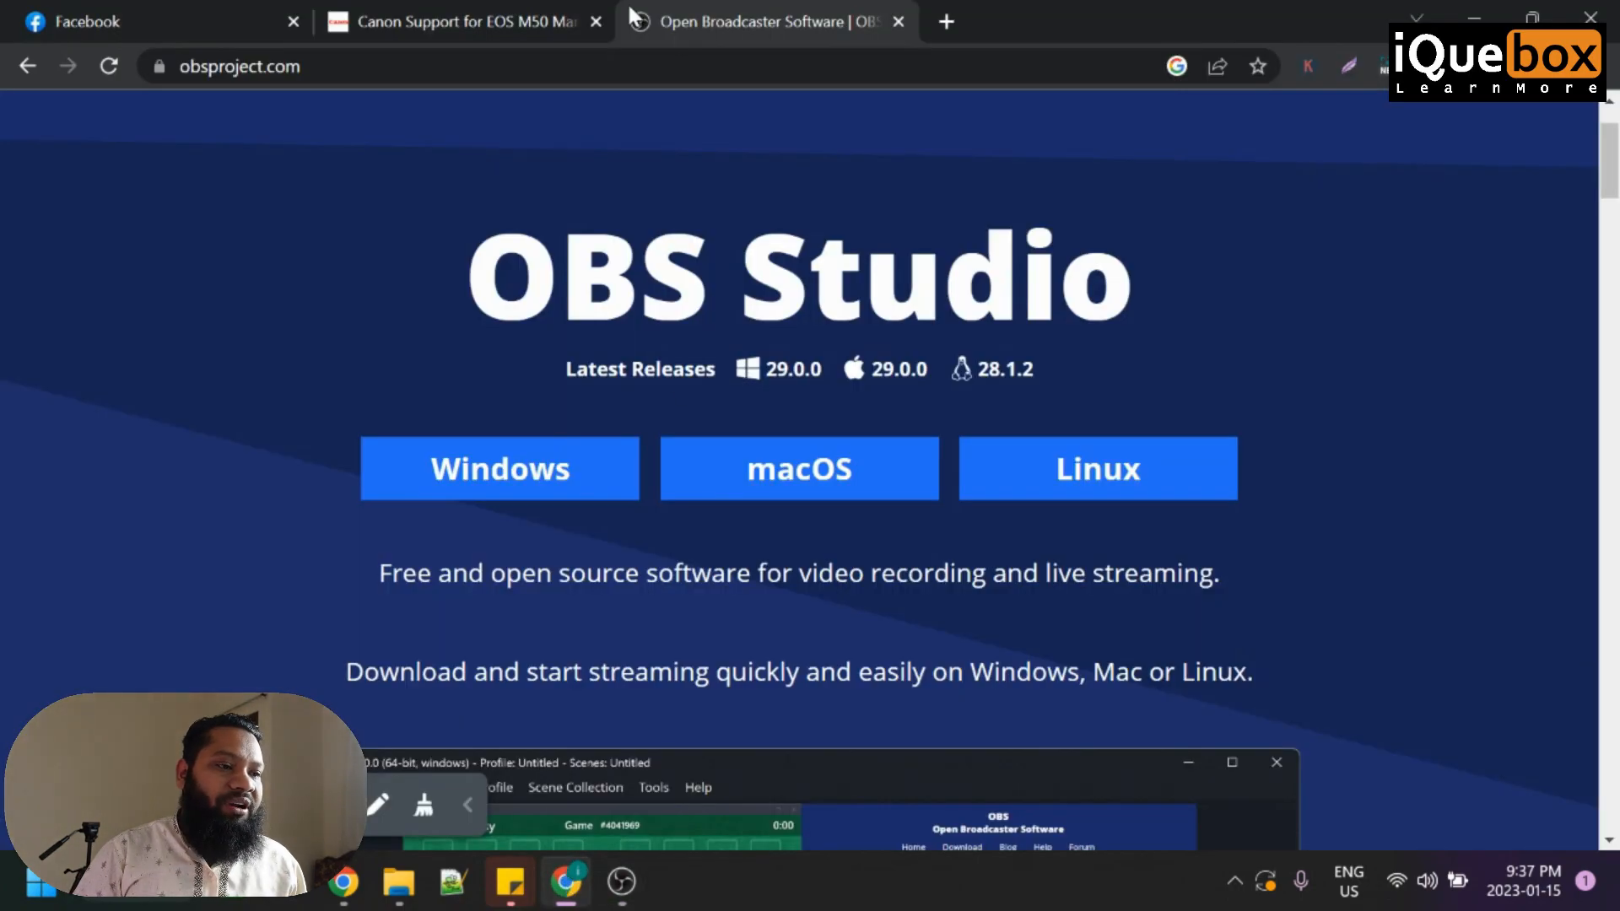
{"action": "left_click", "coordinate": [145, 12]}
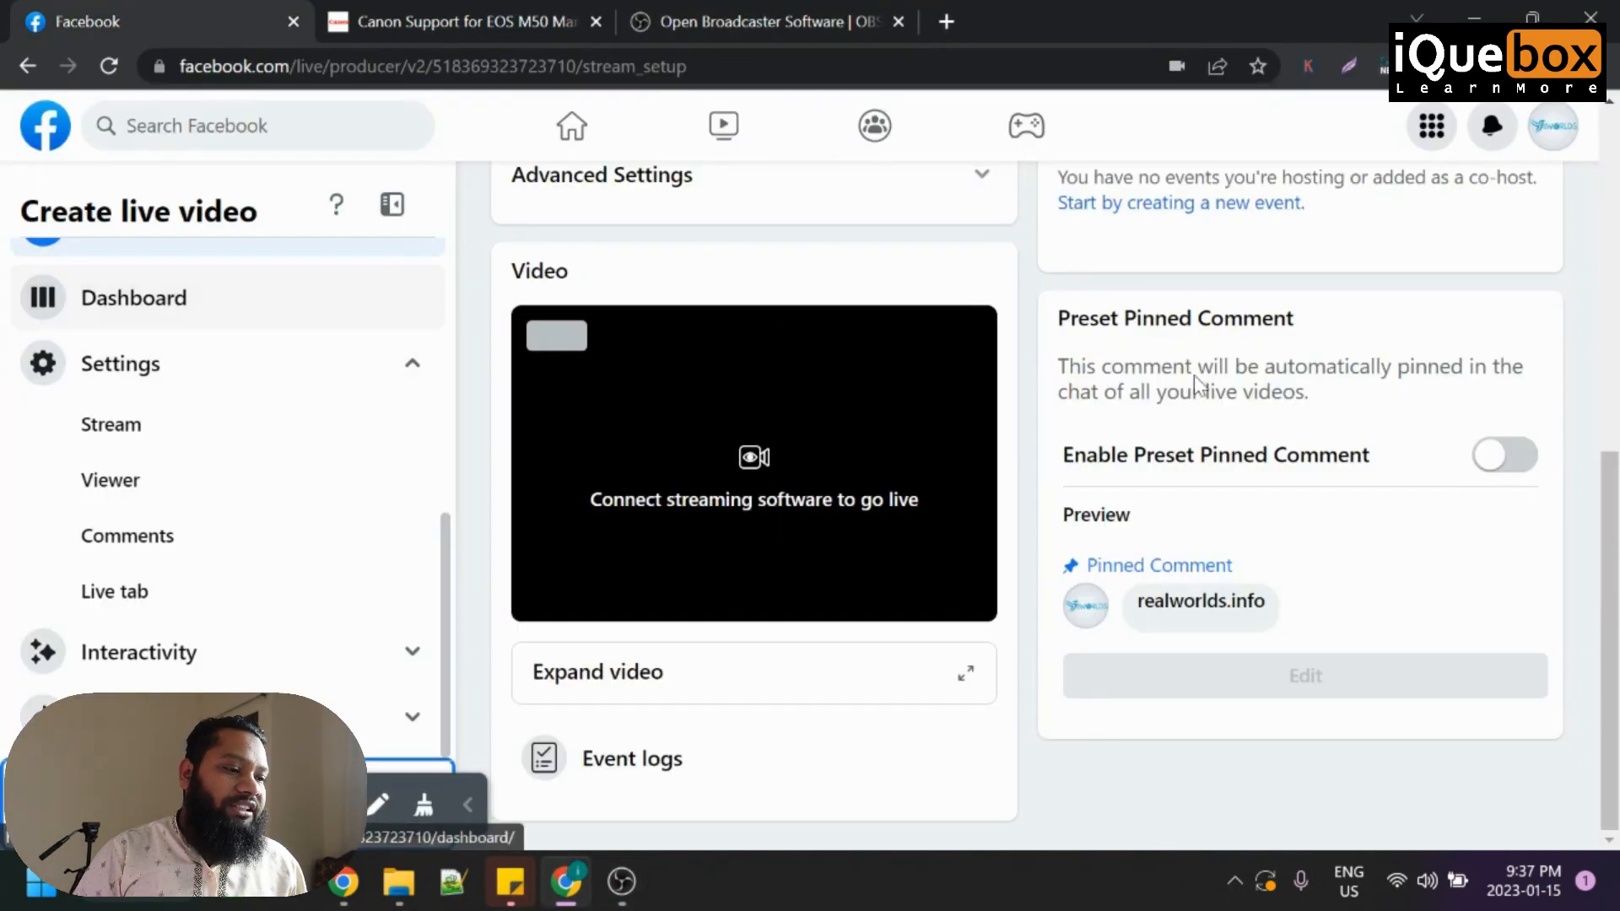
{"action": "scroll", "coordinate": [1193, 590], "scroll_direction": "up", "scroll_amount": 5}
{"action": "scroll", "coordinate": [601, 422], "scroll_direction": "up", "scroll_amount": 3}
{"action": "left_click", "coordinate": [571, 135]}
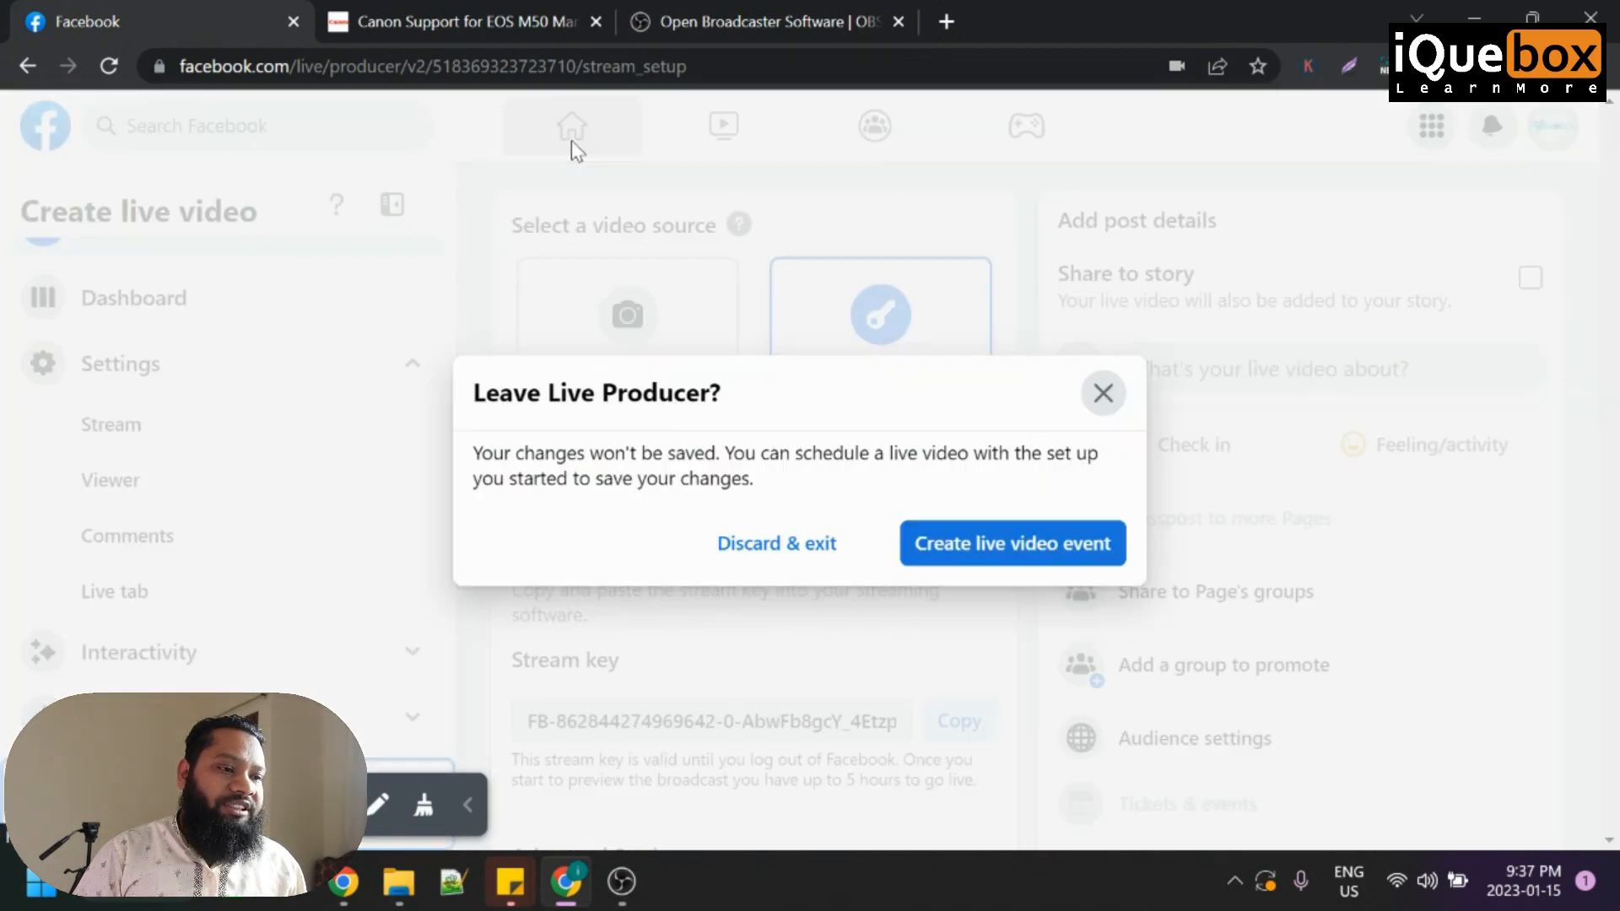
{"action": "left_click", "coordinate": [791, 559]}
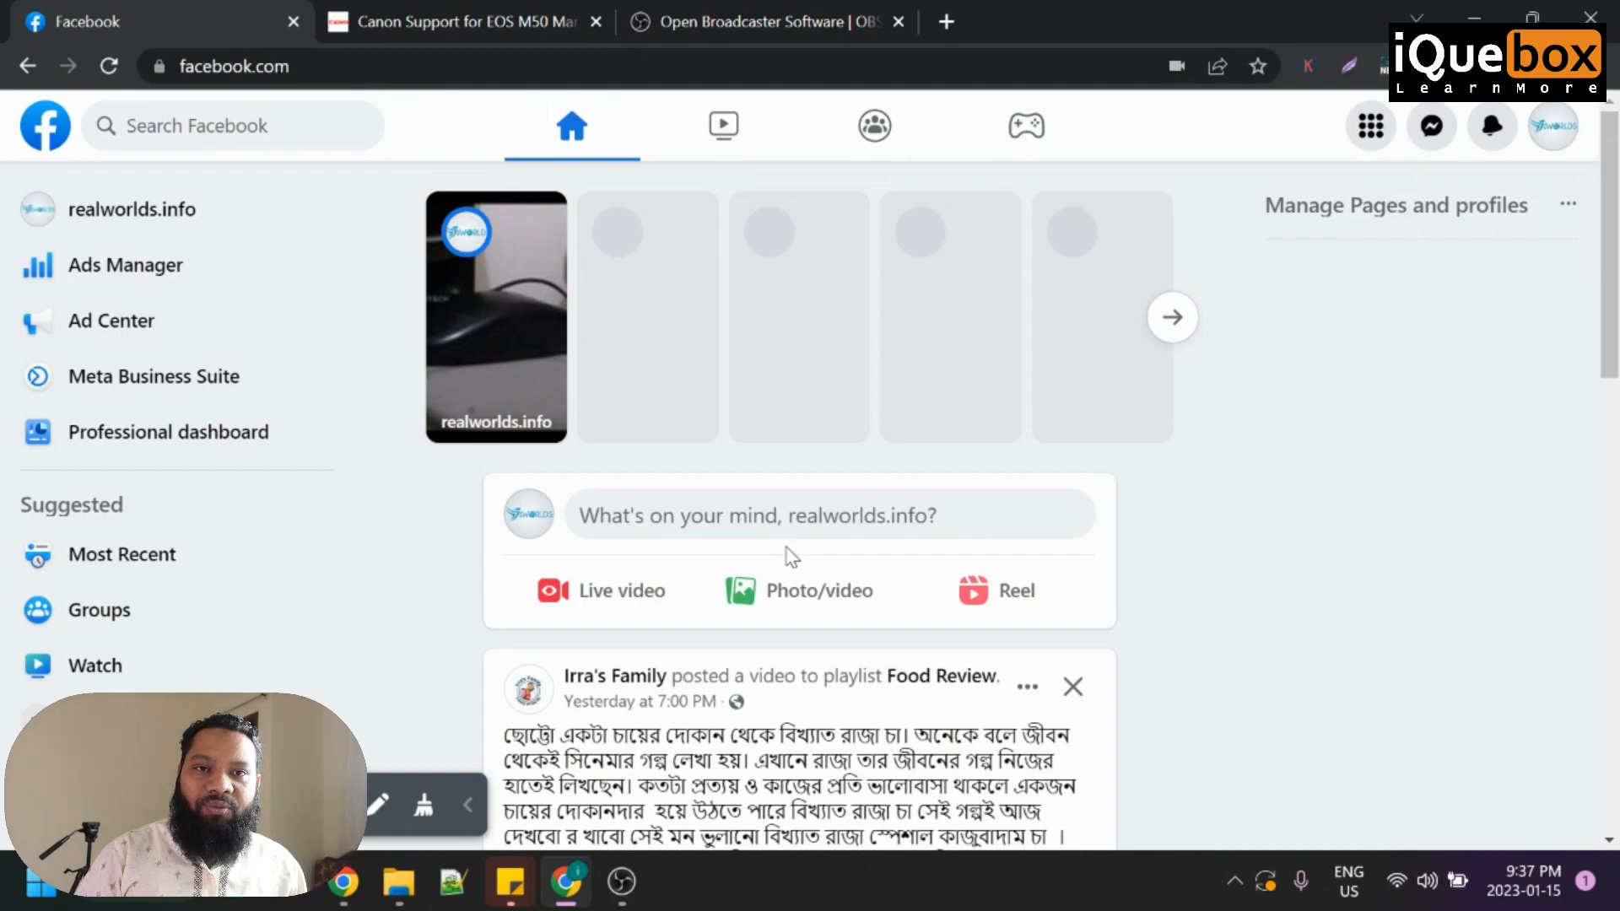
- Start a live video from the Facebook home feed and examine the Go live and Create live video event options
{"action": "left_click", "coordinate": [615, 591]}
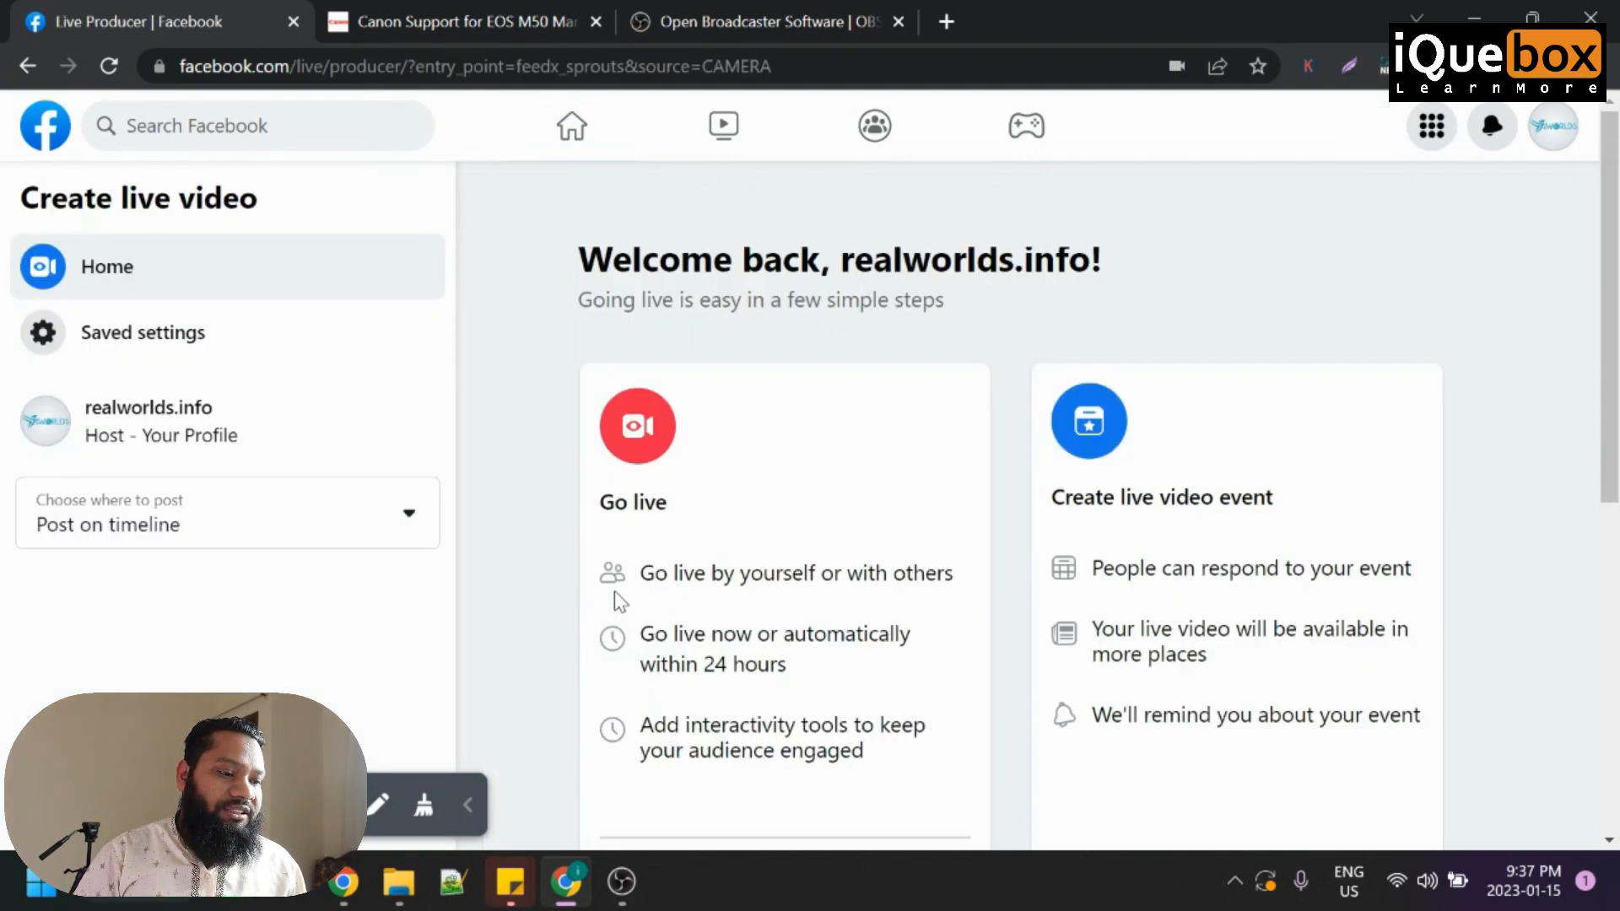
{"action": "scroll", "coordinate": [742, 641], "scroll_direction": "down", "scroll_amount": 5}
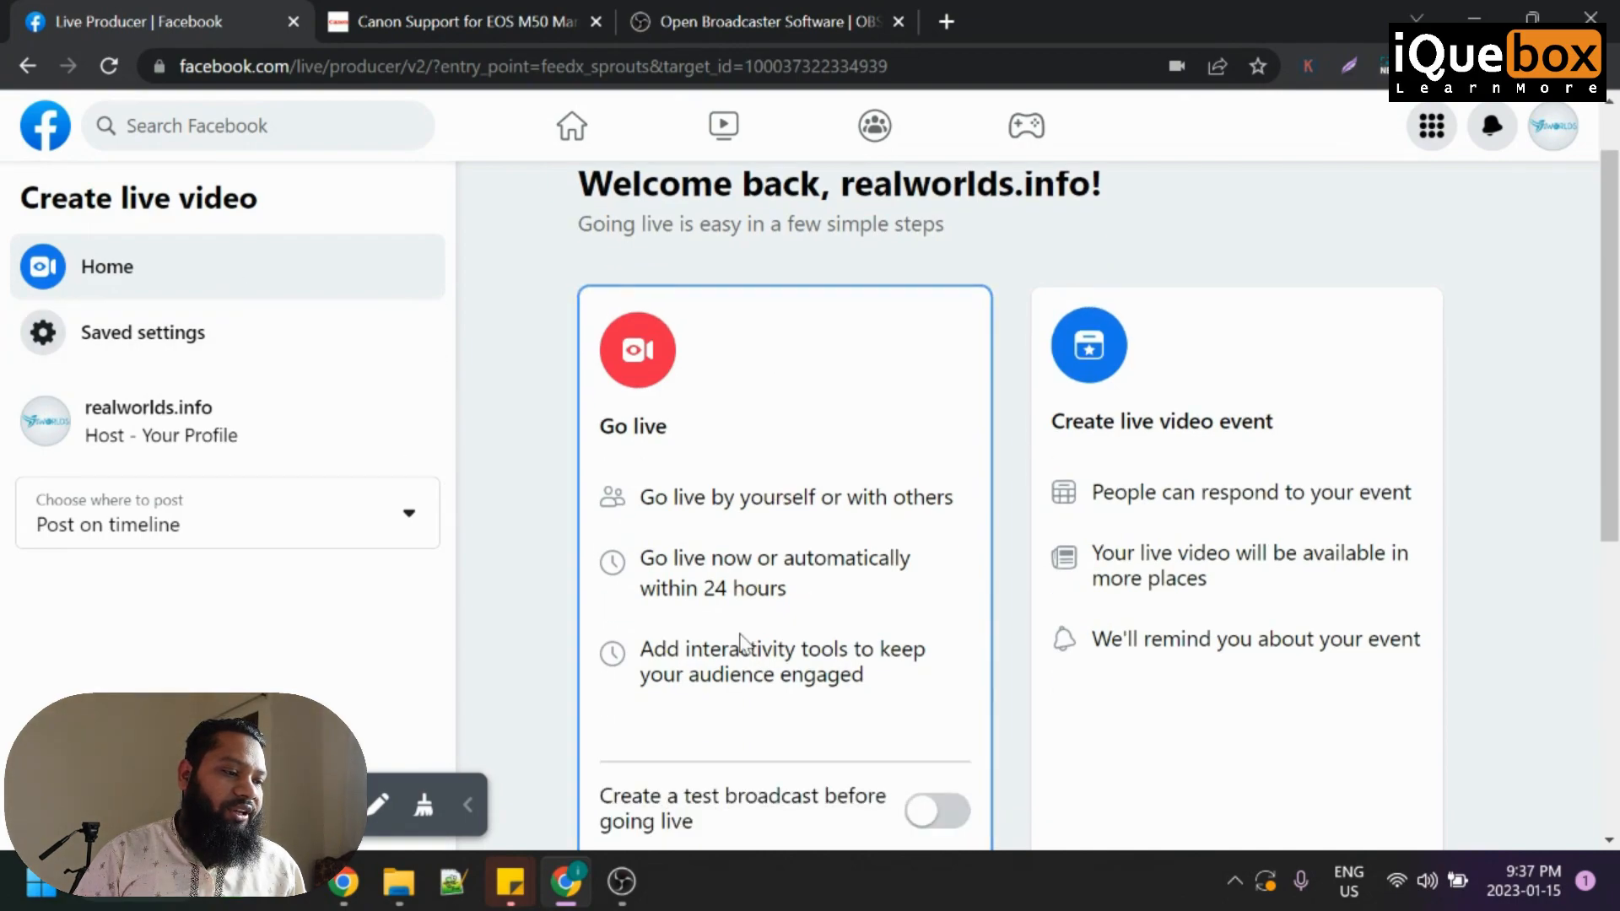
{"action": "scroll", "coordinate": [641, 582], "scroll_direction": "down", "scroll_amount": 3}
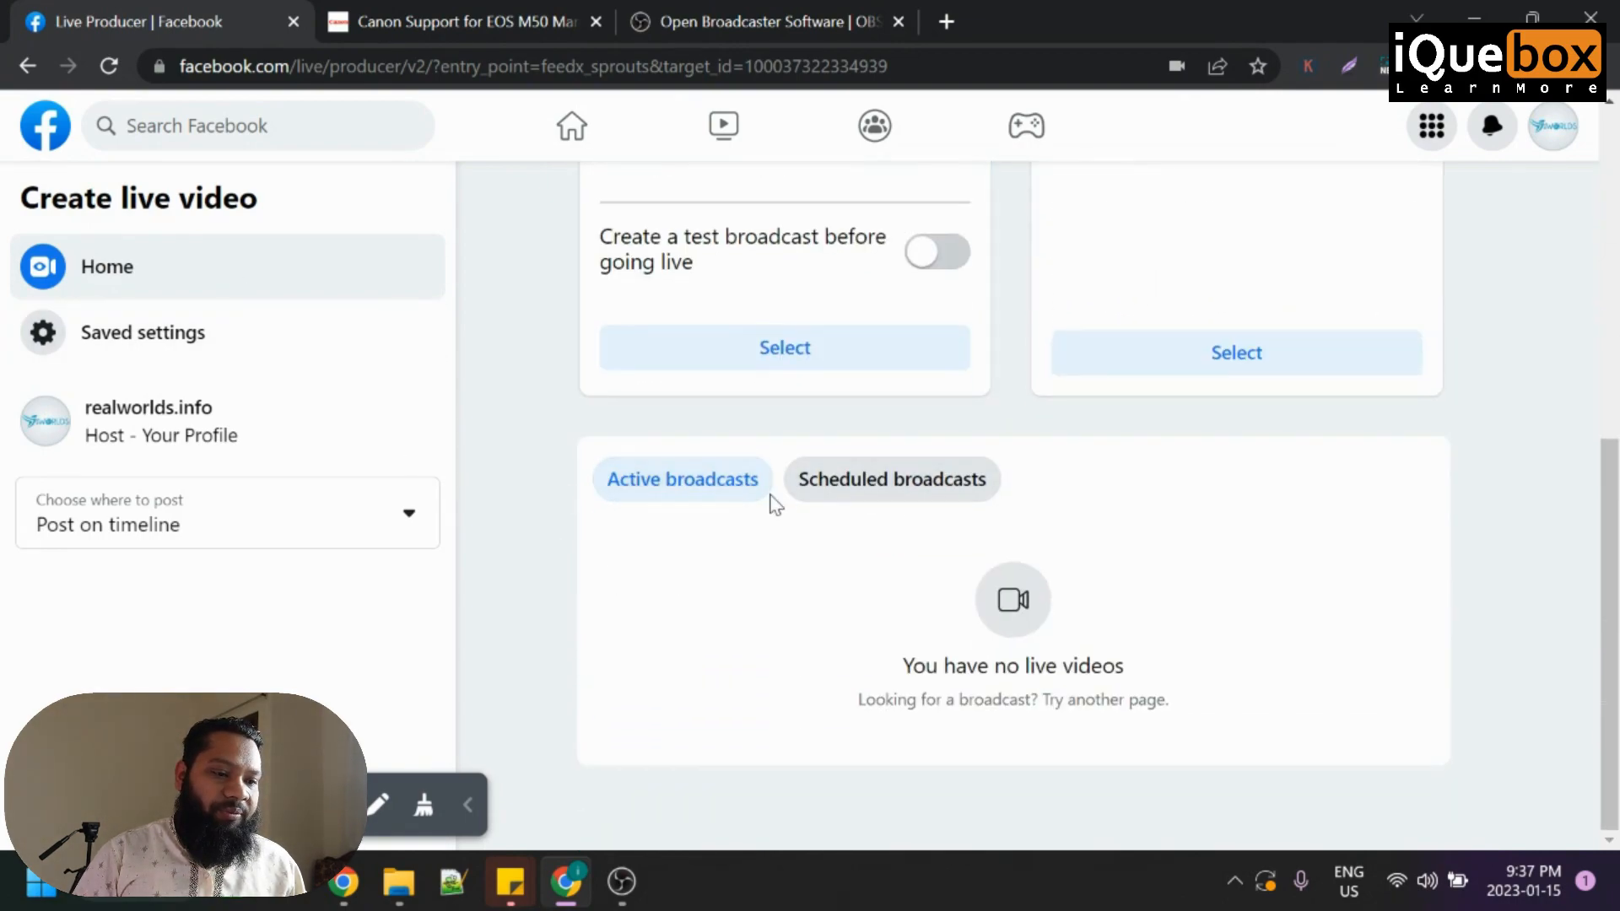
{"action": "scroll", "coordinate": [771, 496], "scroll_direction": "up", "scroll_amount": 3}
{"action": "scroll", "coordinate": [702, 482], "scroll_direction": "up", "scroll_amount": 3}
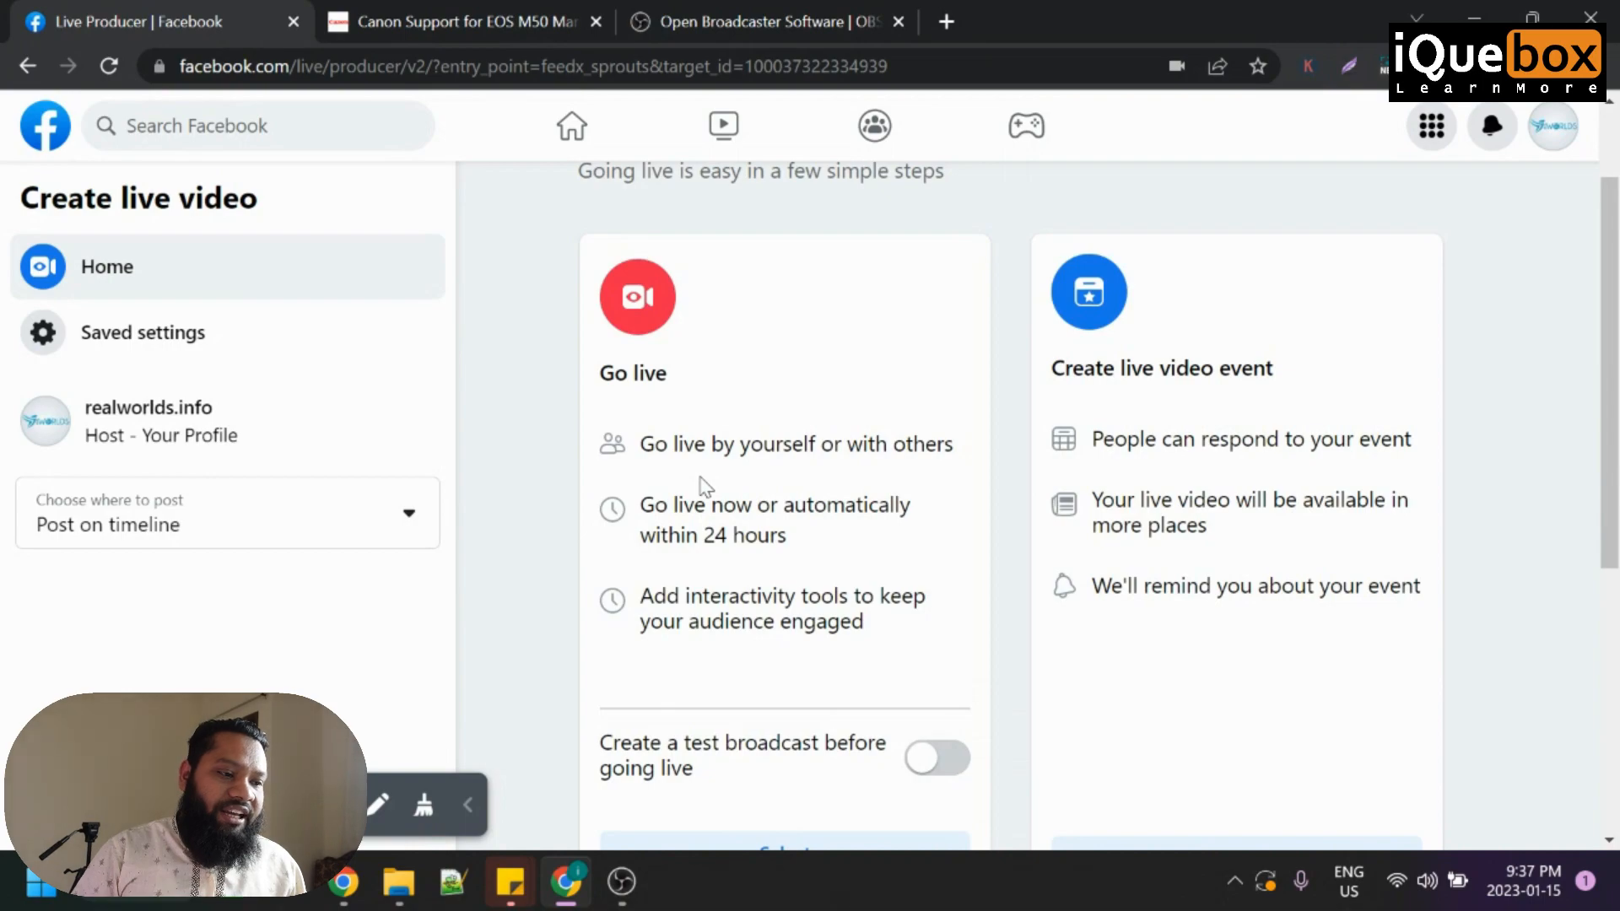
{"action": "scroll", "coordinate": [705, 487], "scroll_direction": "up", "scroll_amount": 2}
- Return to OBS, request a stream key for Facebook Live, and choose Go live on the Live Producer page that opens, with Streaming software as source
{"action": "left_click", "coordinate": [622, 882]}
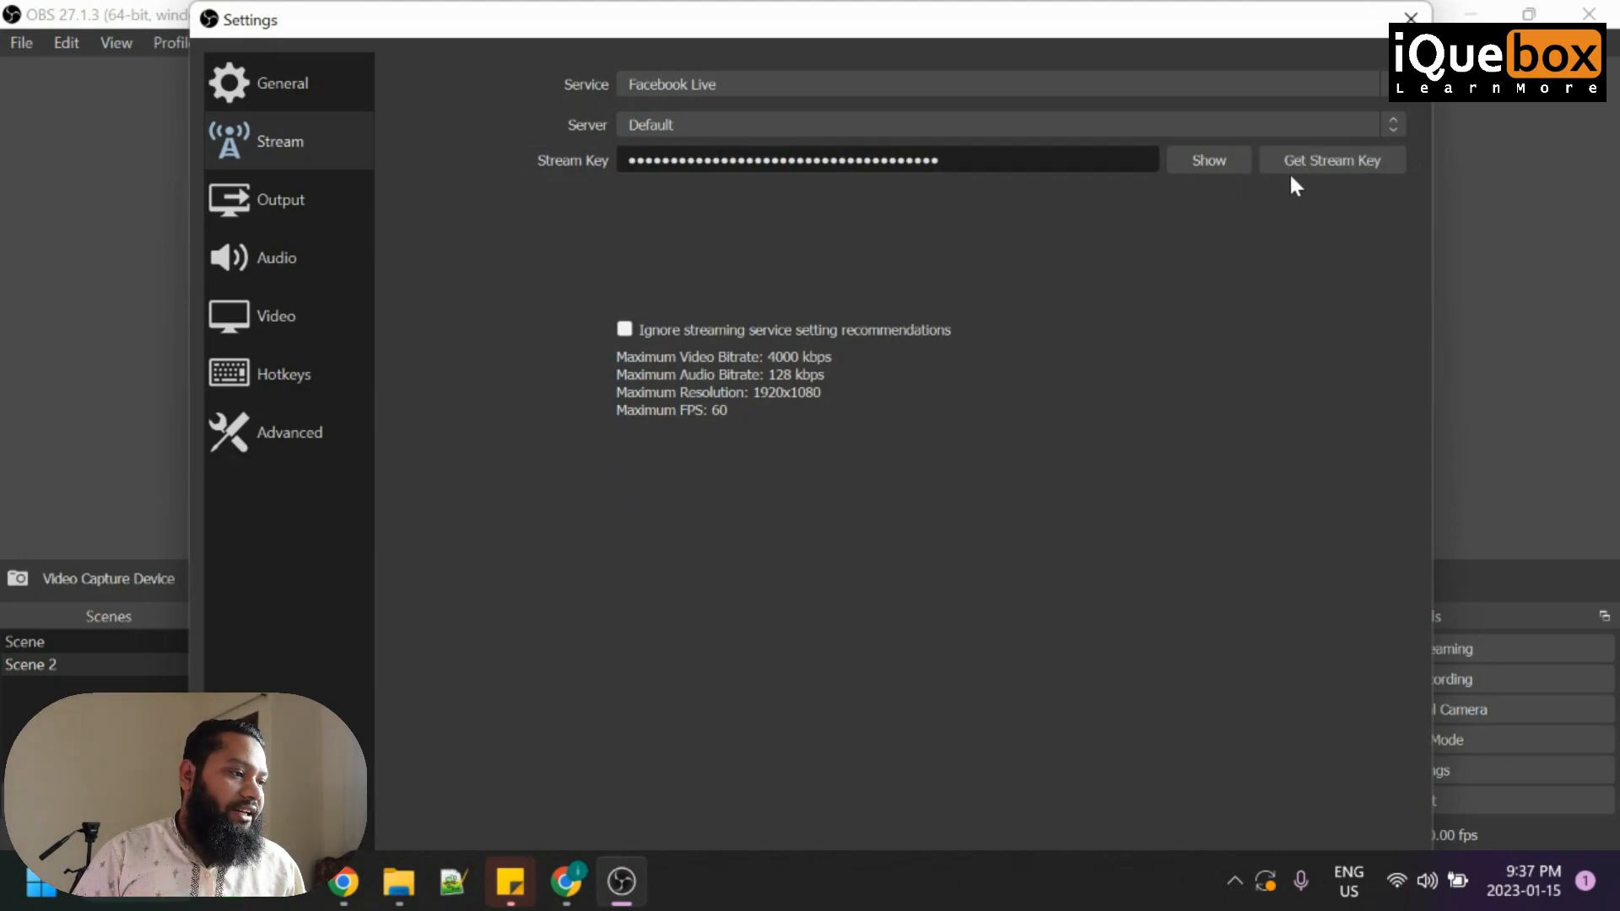
{"action": "left_click", "coordinate": [1333, 163]}
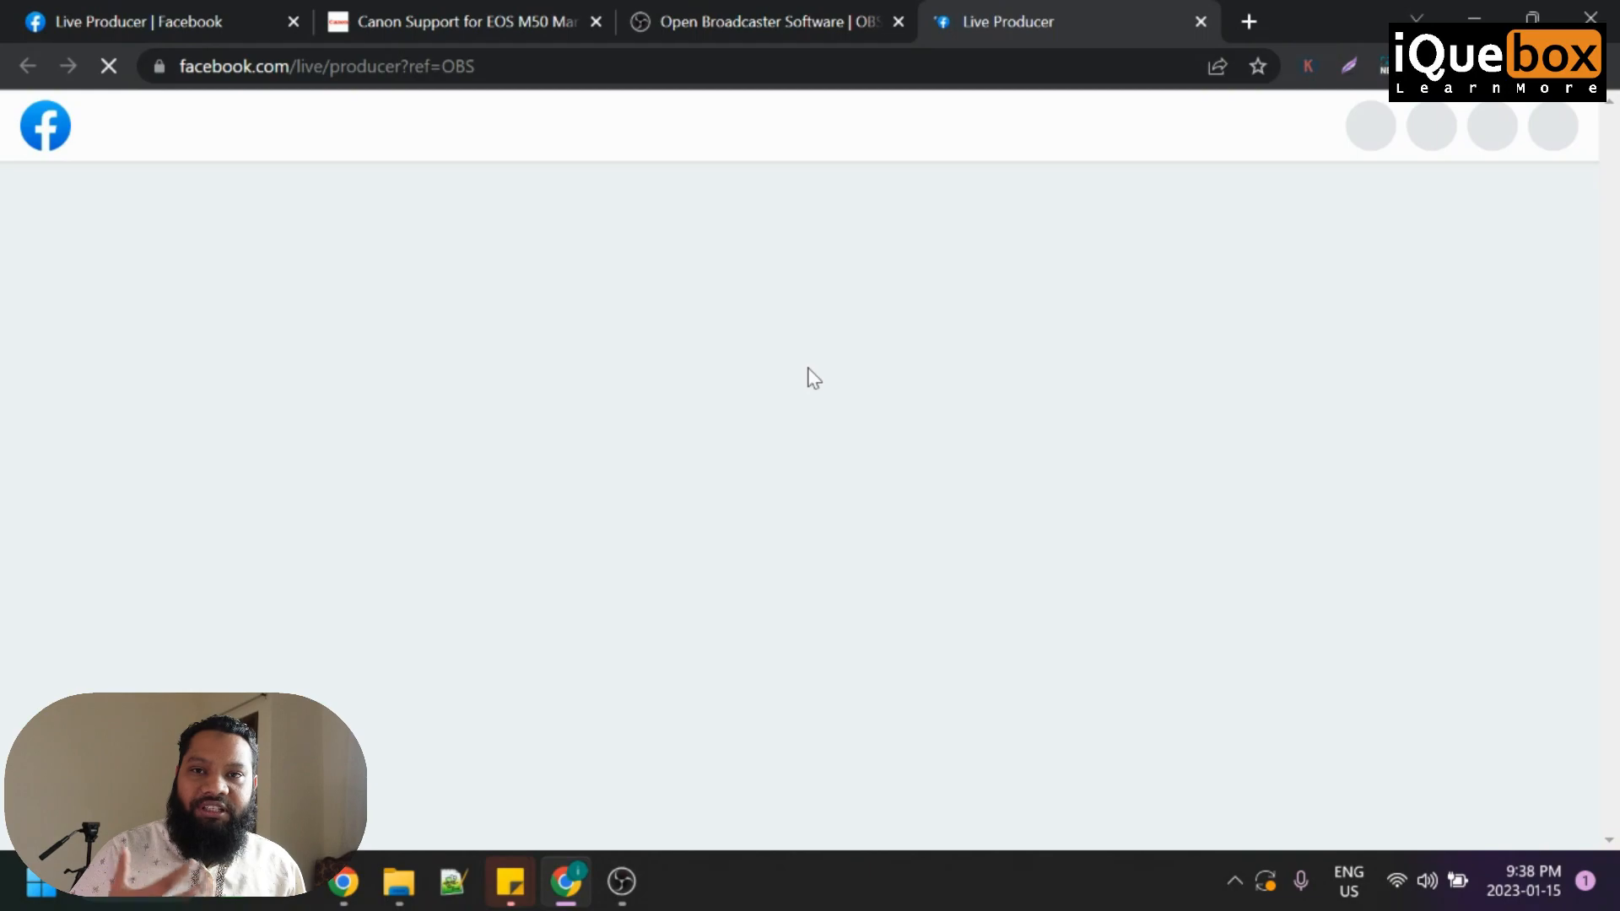
{"action": "left_click", "coordinate": [205, 39]}
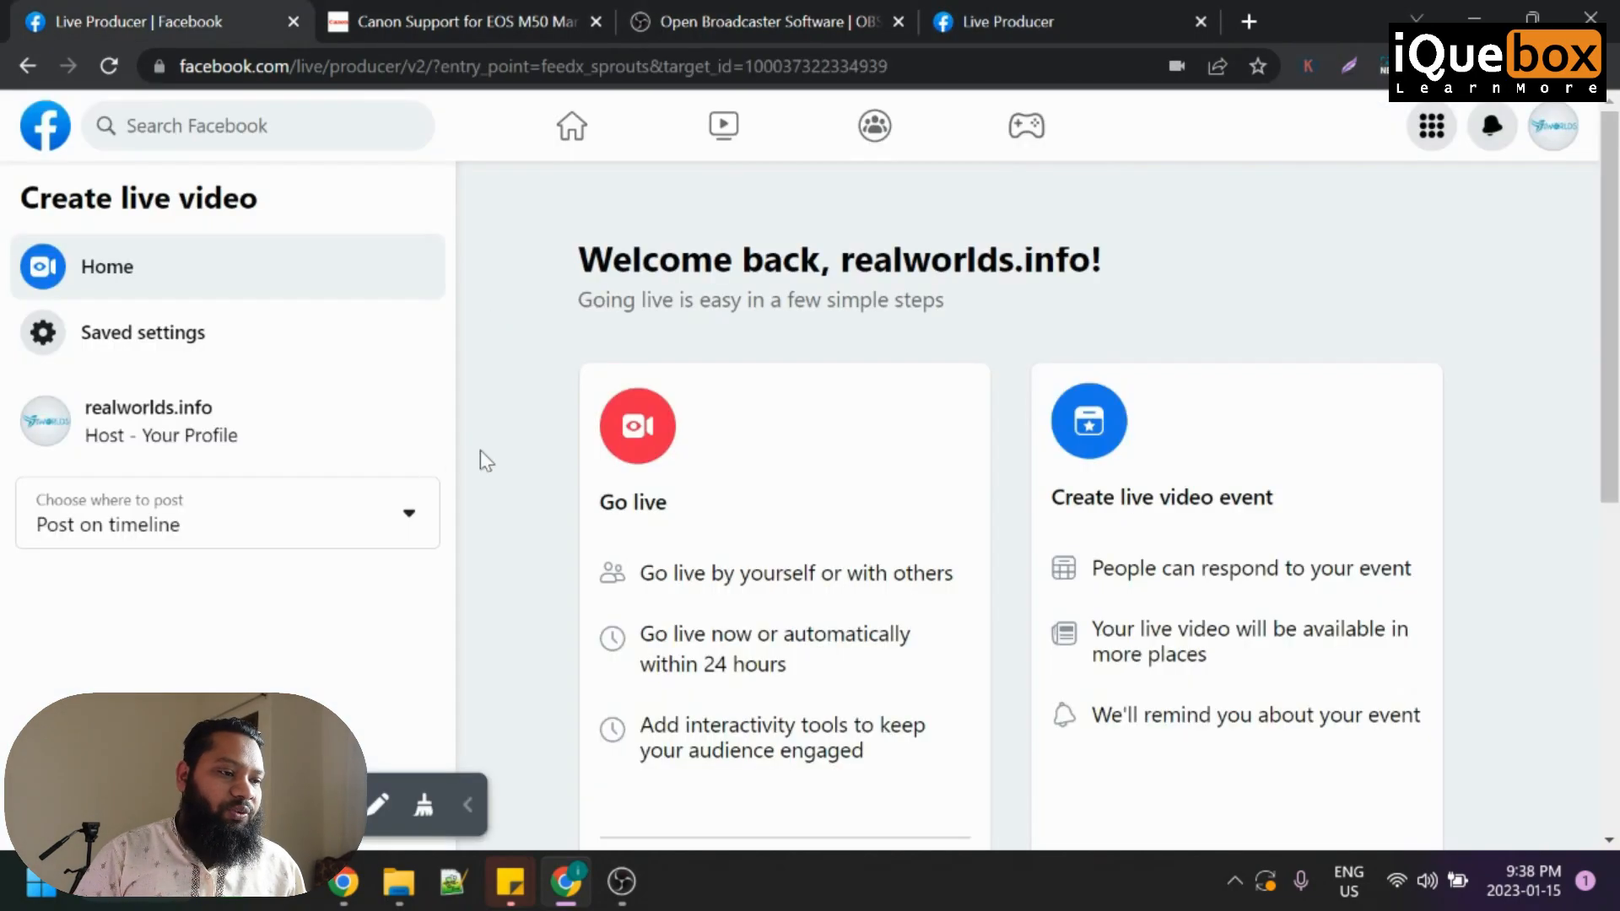
{"action": "left_click", "coordinate": [1008, 19]}
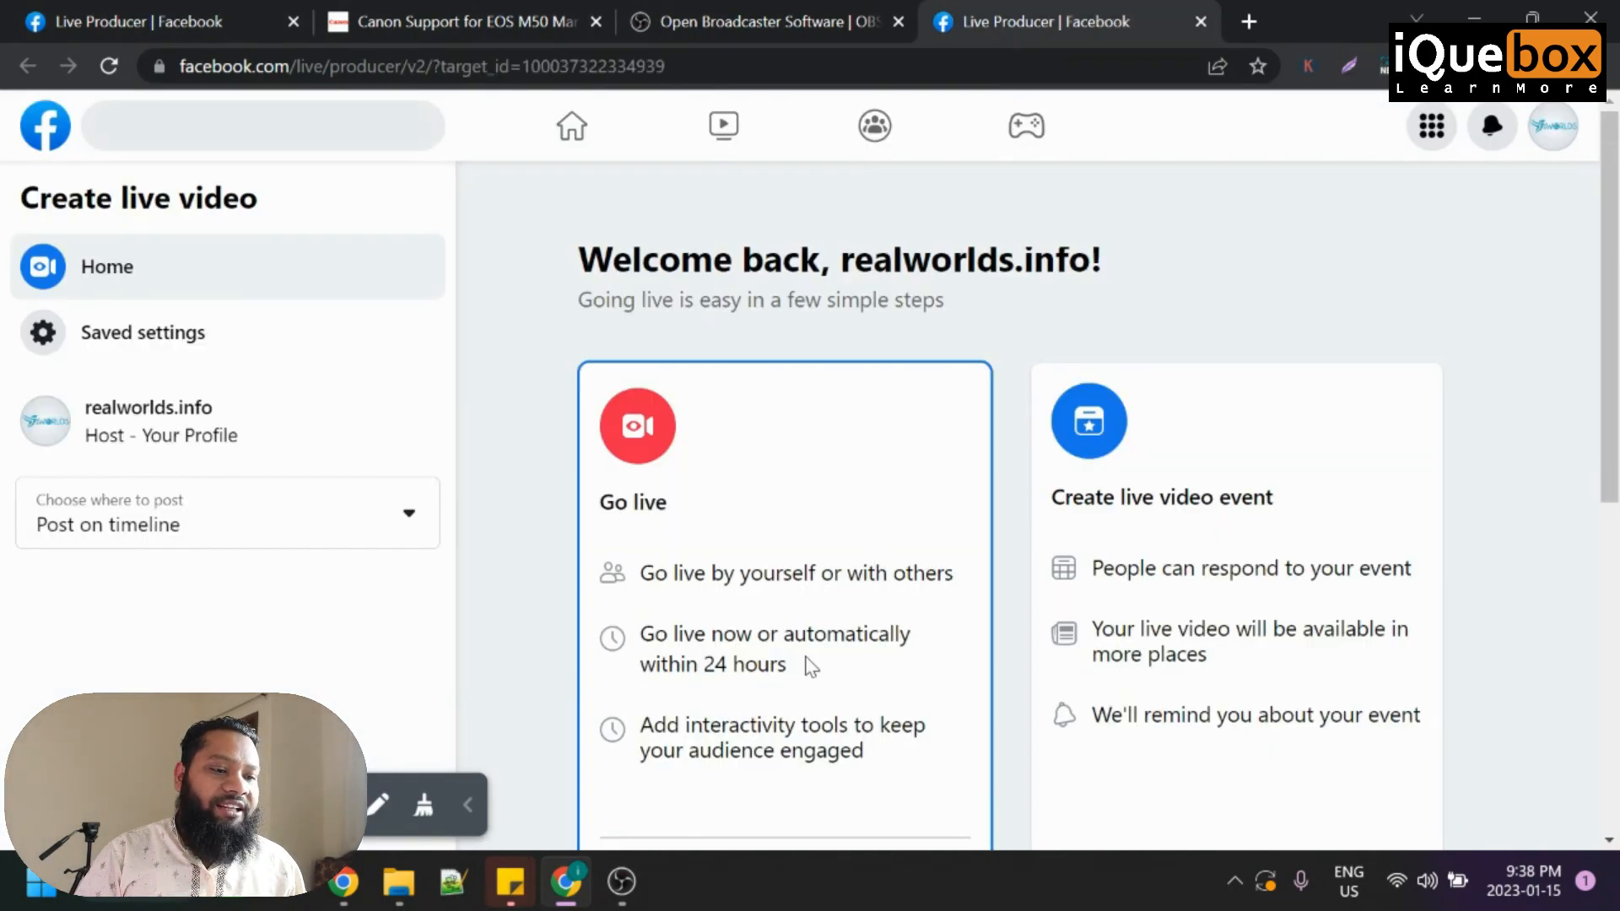
{"action": "scroll", "coordinate": [794, 672], "scroll_direction": "down", "scroll_amount": 5}
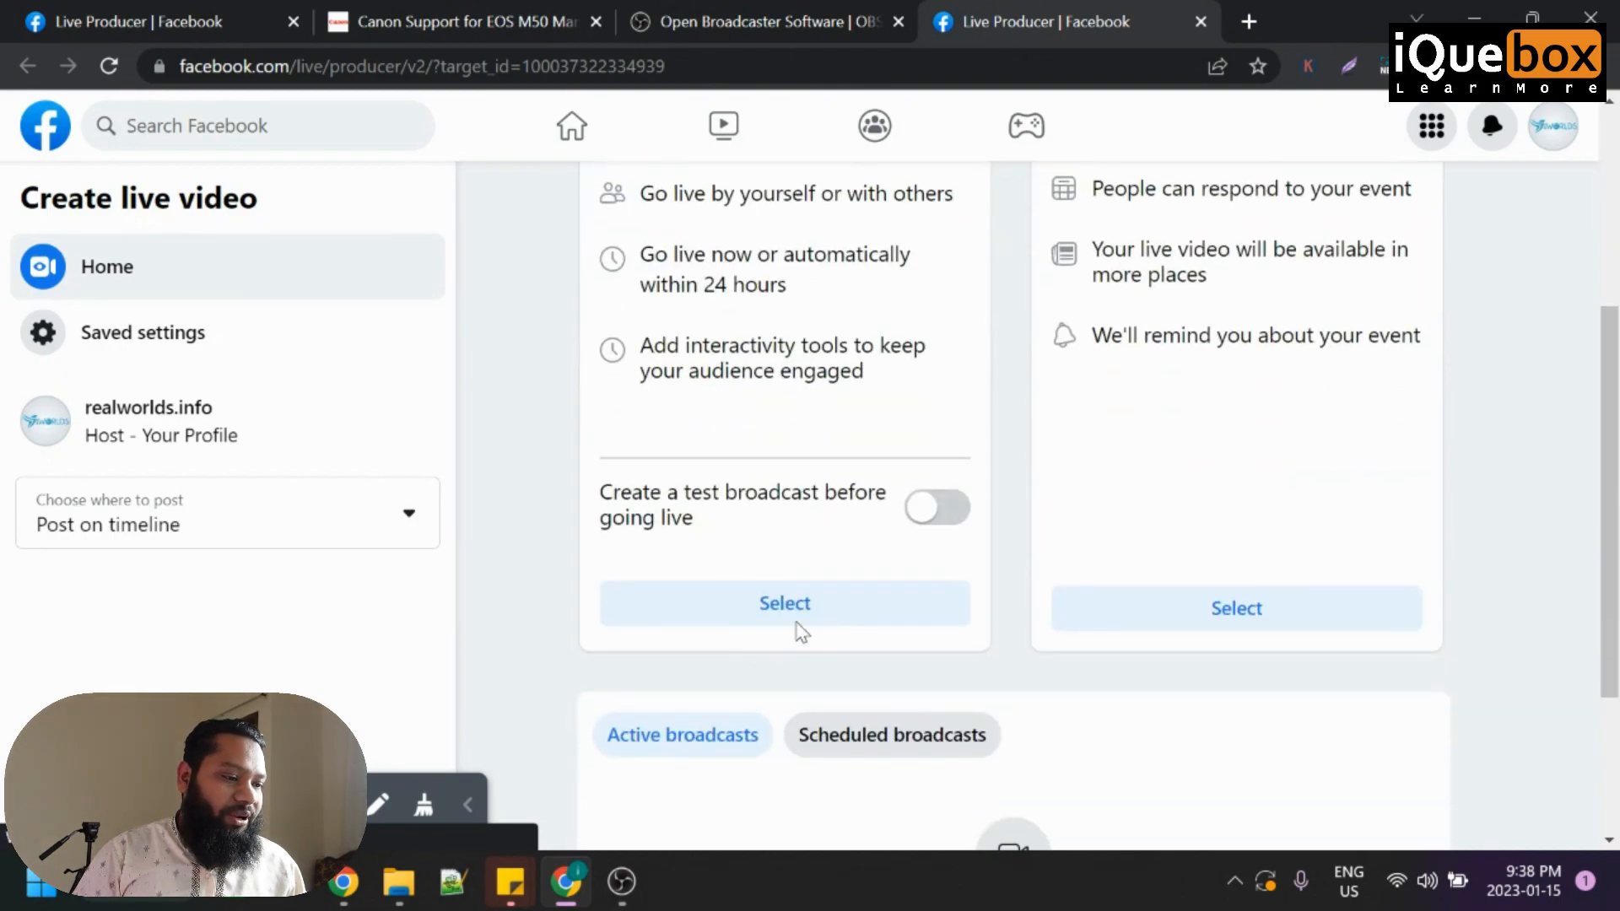
{"action": "left_click", "coordinate": [729, 622]}
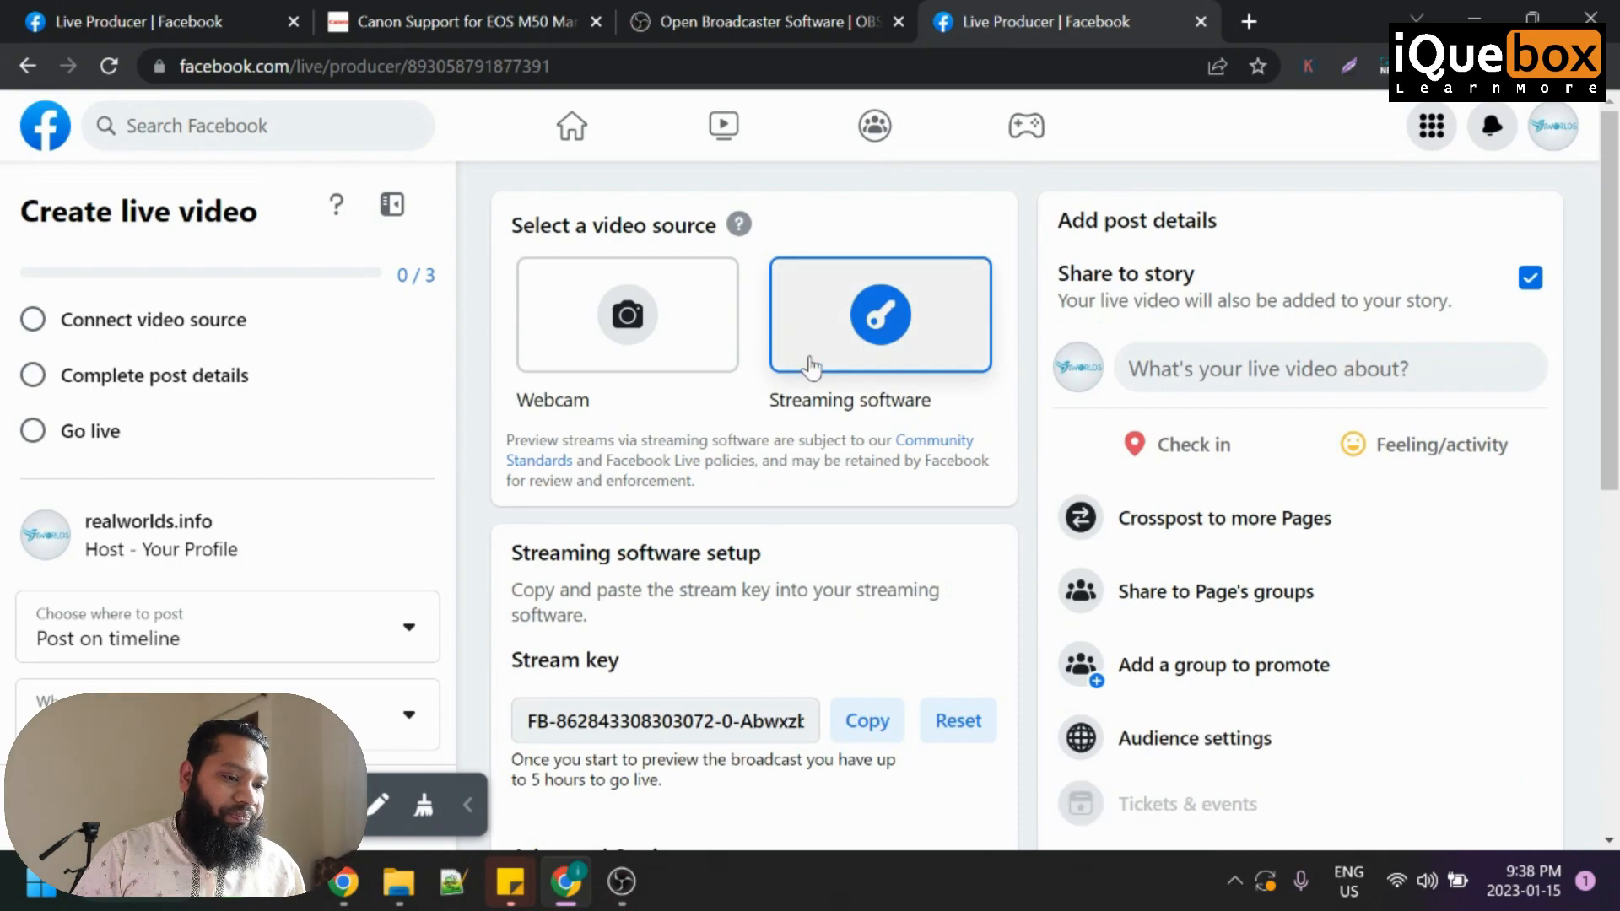
- Copy the stream key from Facebook, replace the Stream Key in the OBS stream settings with it, and apply the settings
{"action": "scroll", "coordinate": [886, 669], "scroll_direction": "down", "scroll_amount": 2}
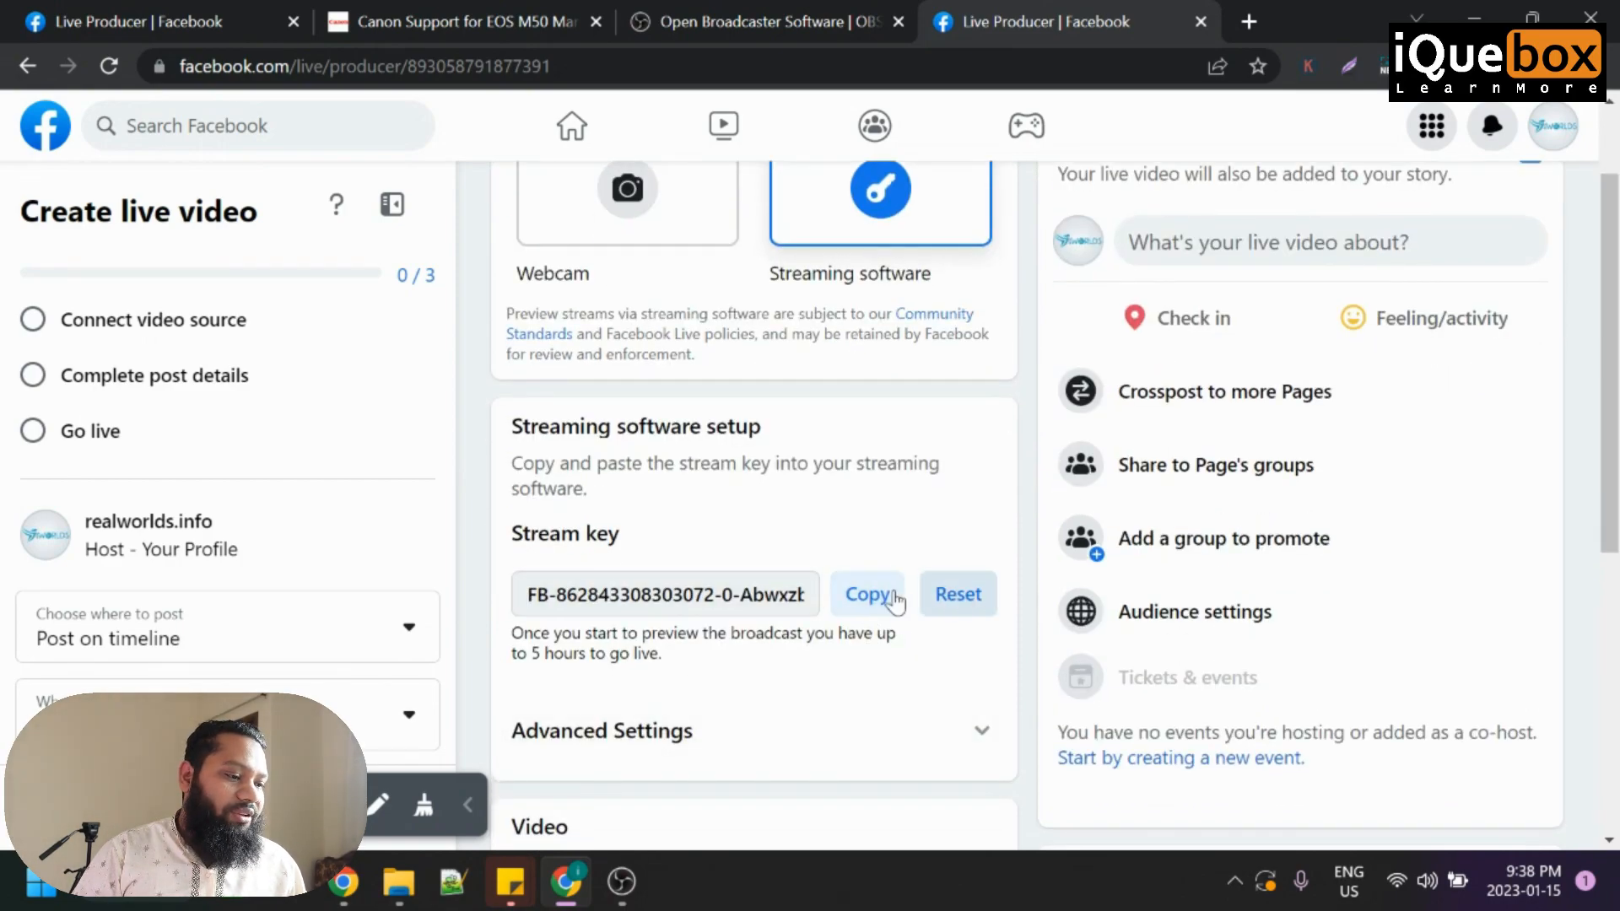
{"action": "left_click", "coordinate": [864, 595]}
{"action": "left_click", "coordinate": [621, 883]}
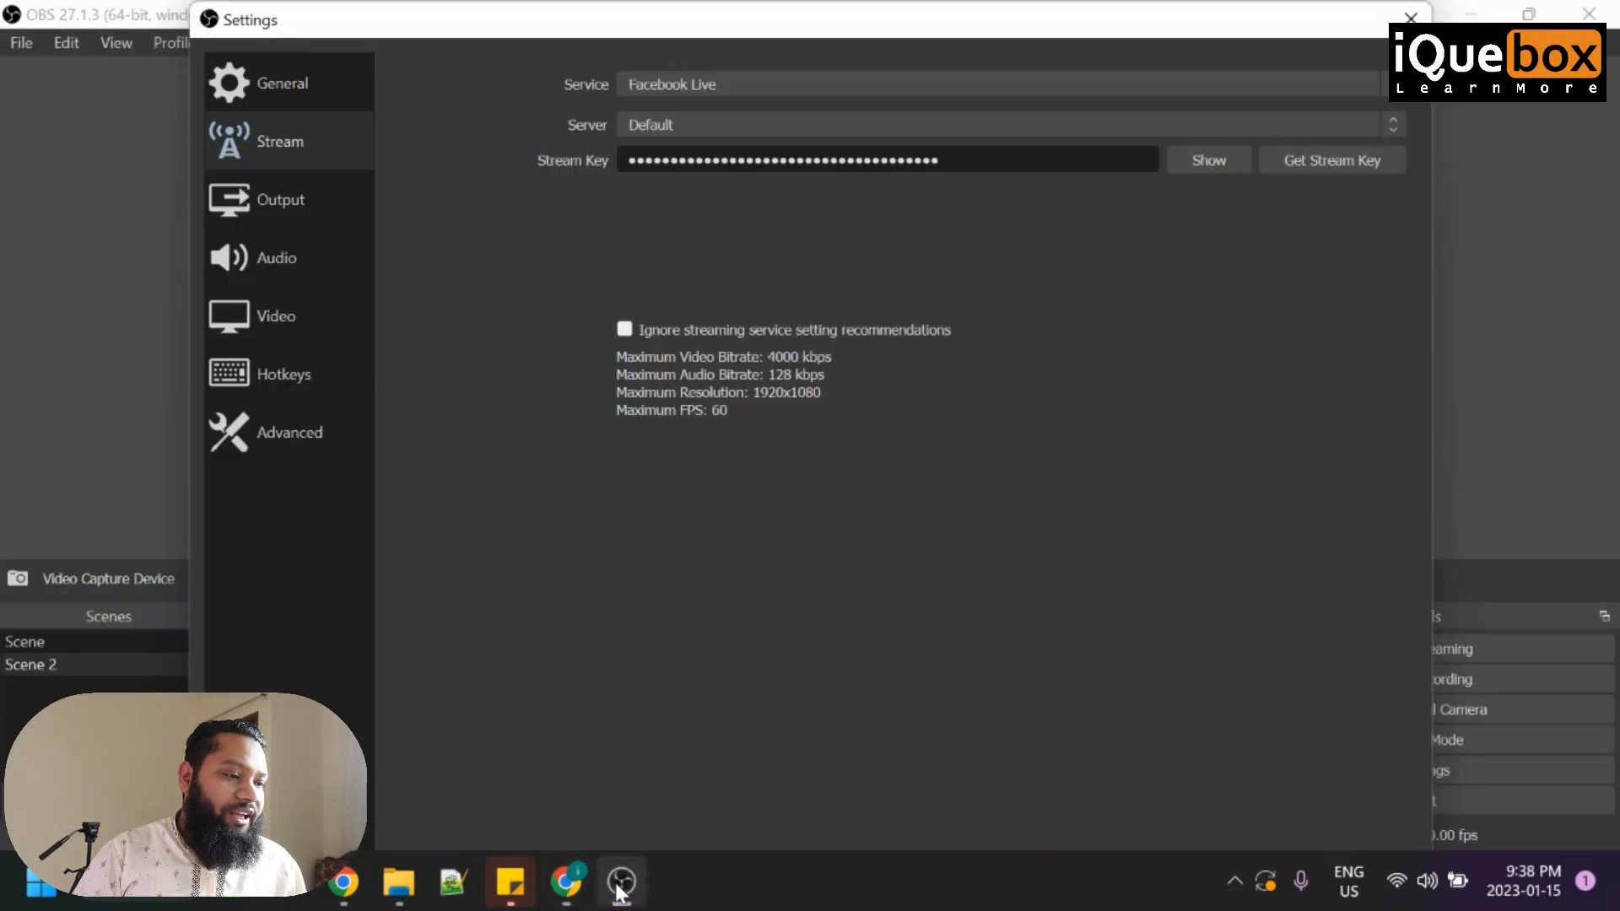
{"action": "triple_click", "coordinate": [988, 169]}
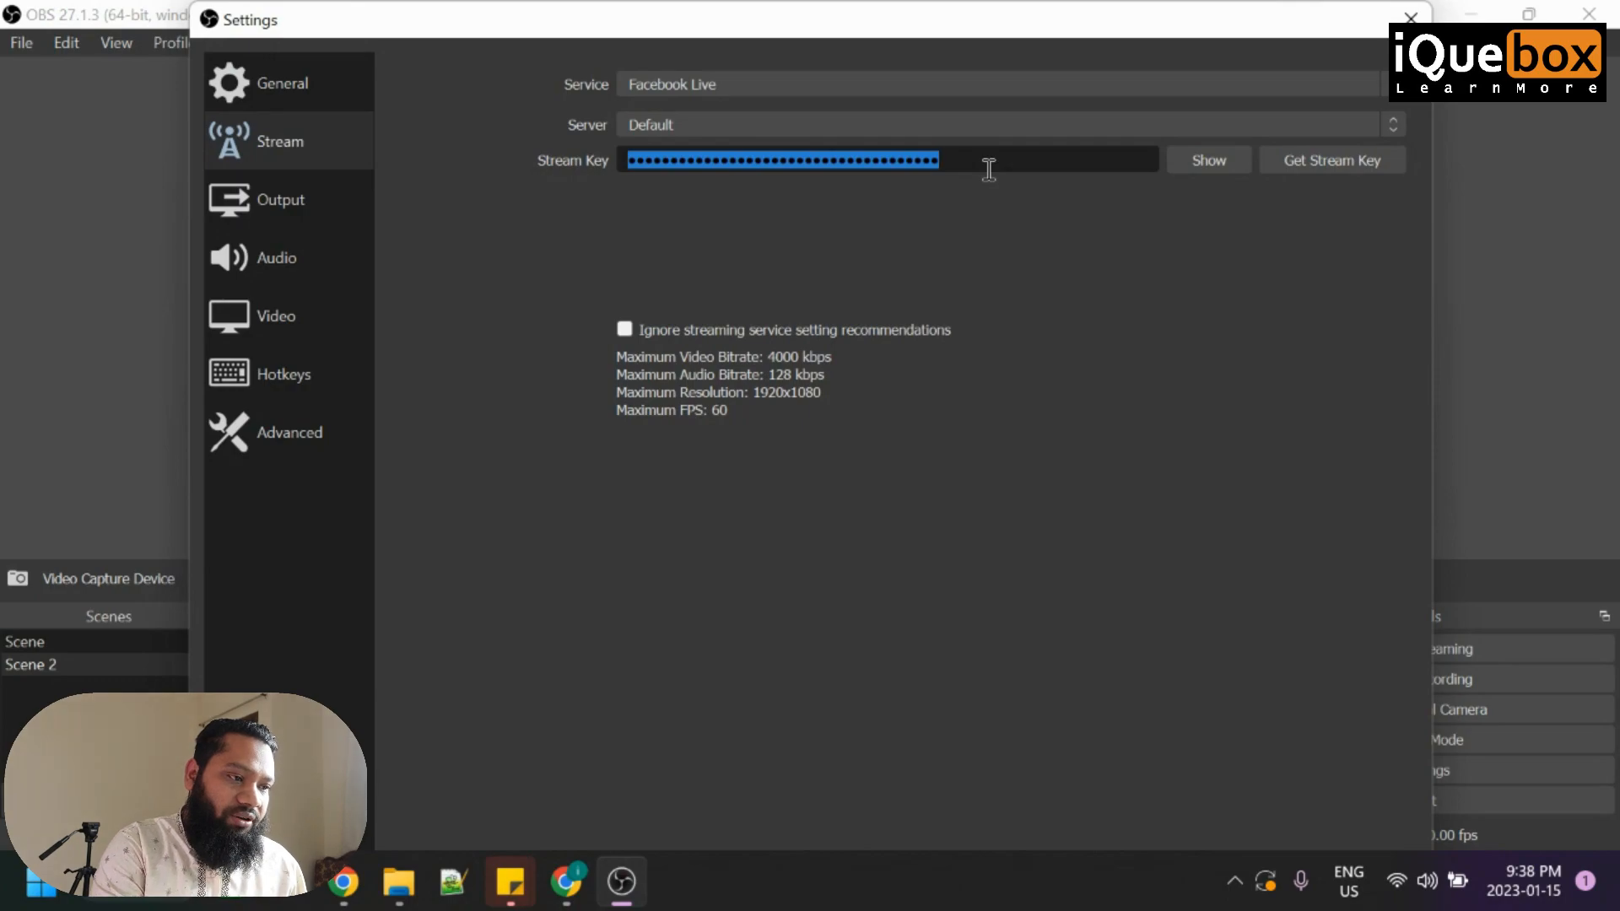
{"action": "key", "text": "ctrl+v"}
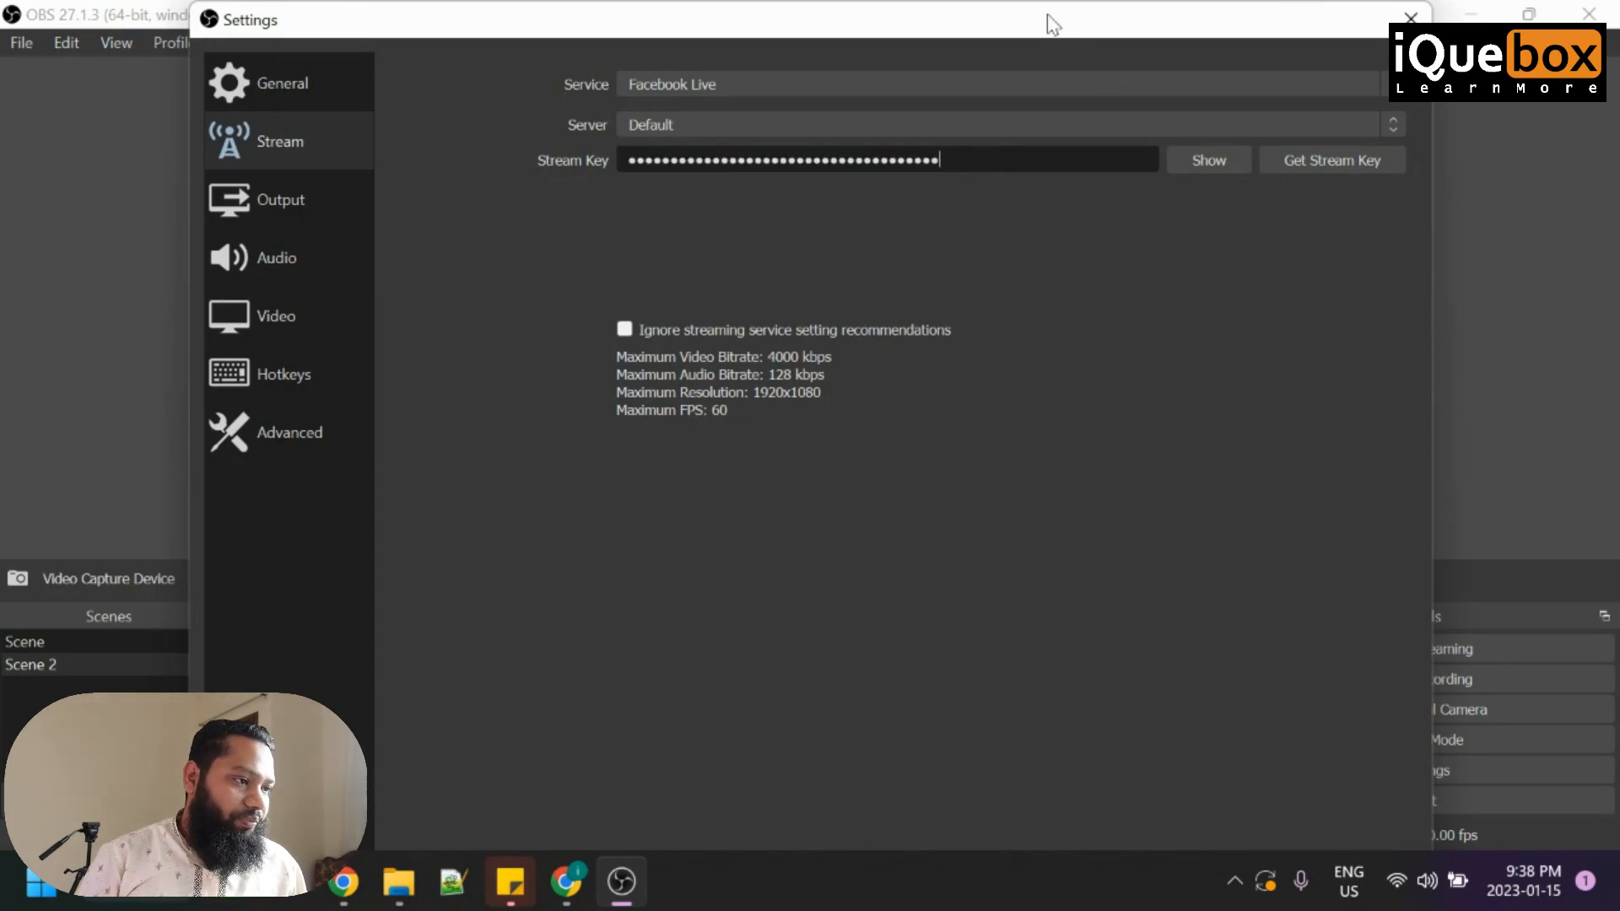
{"action": "left_click_drag", "start_coordinate": [1045, 6], "coordinate": [981, 40]}
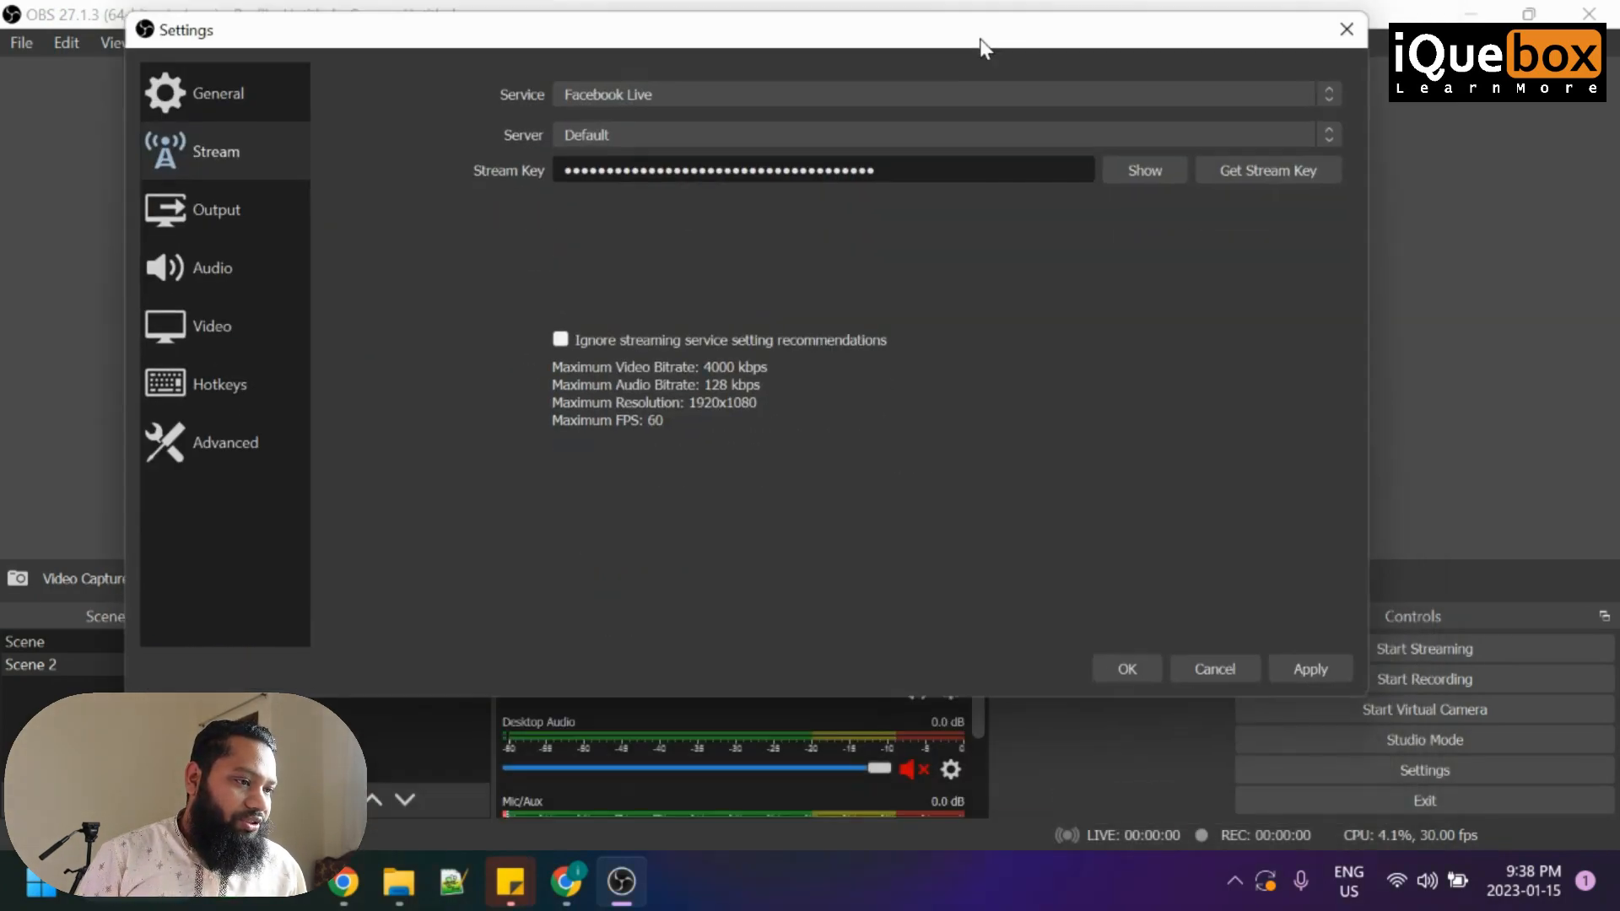
{"action": "left_click", "coordinate": [1310, 669]}
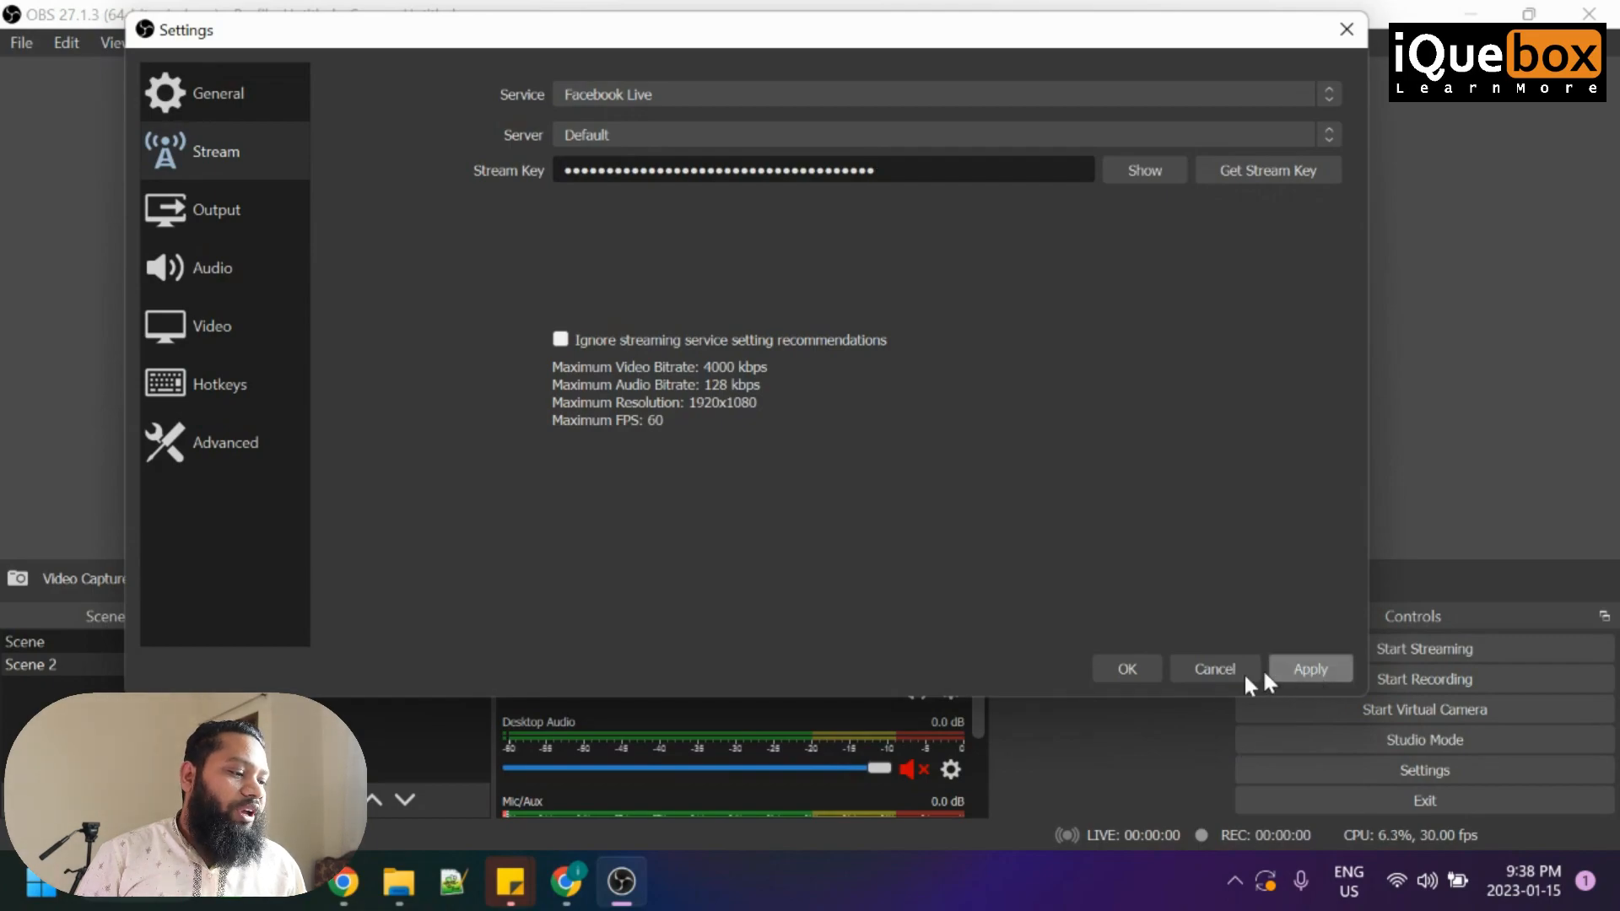
{"action": "left_click", "coordinate": [1125, 669]}
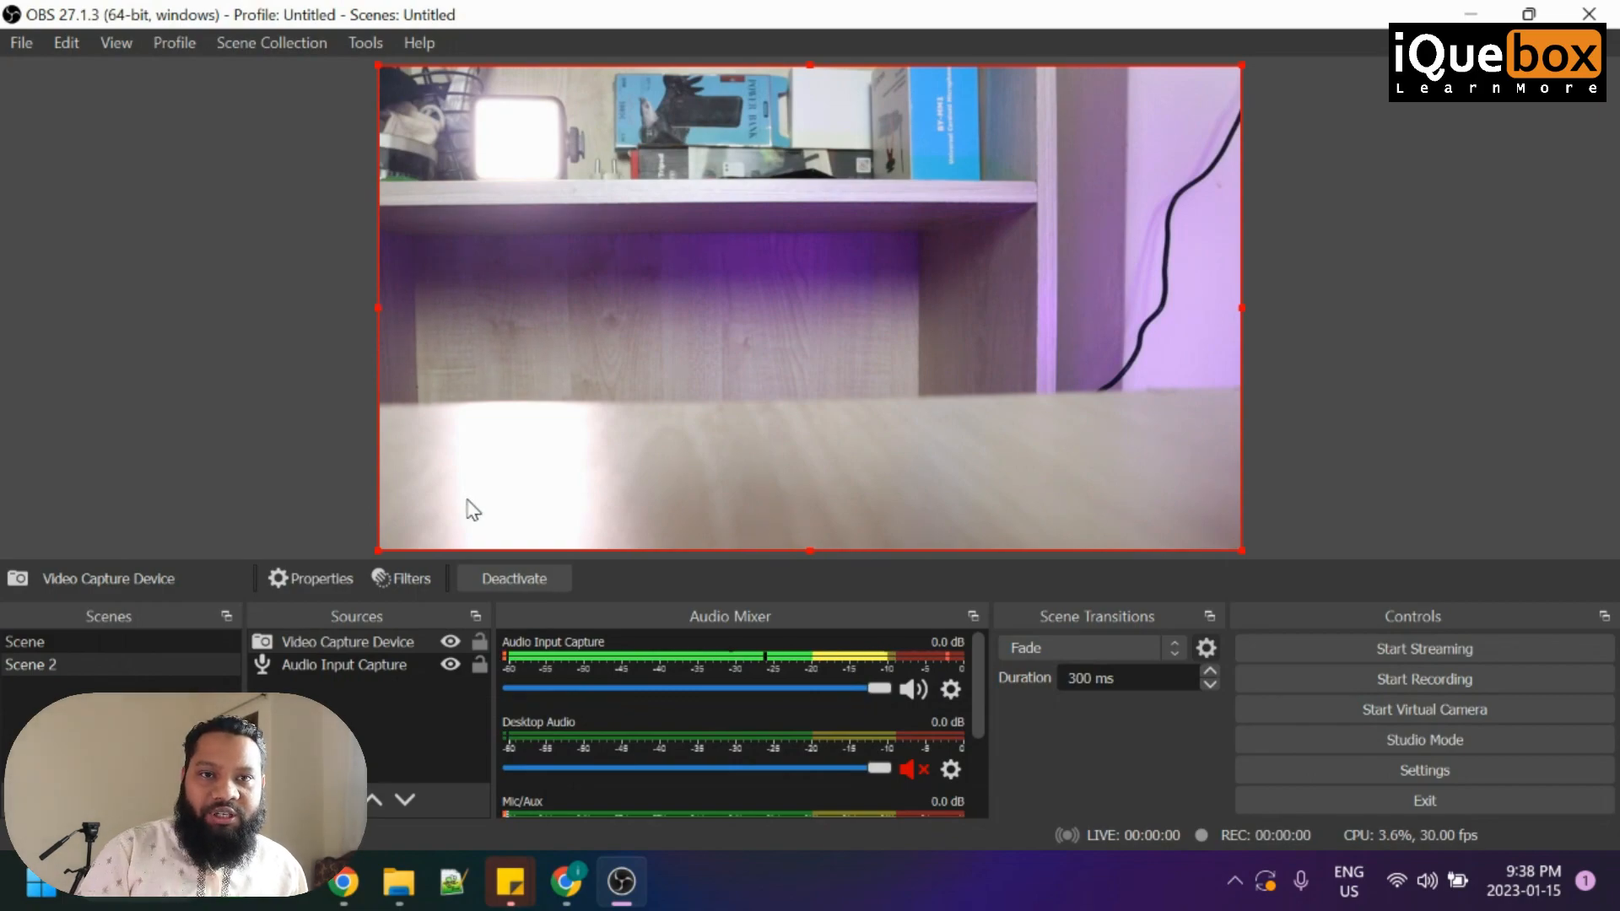
- Return to Facebook Live Producer and review the Connect video source task, the video preview and the post details, checking OBS in between
{"action": "left_click", "coordinate": [562, 885]}
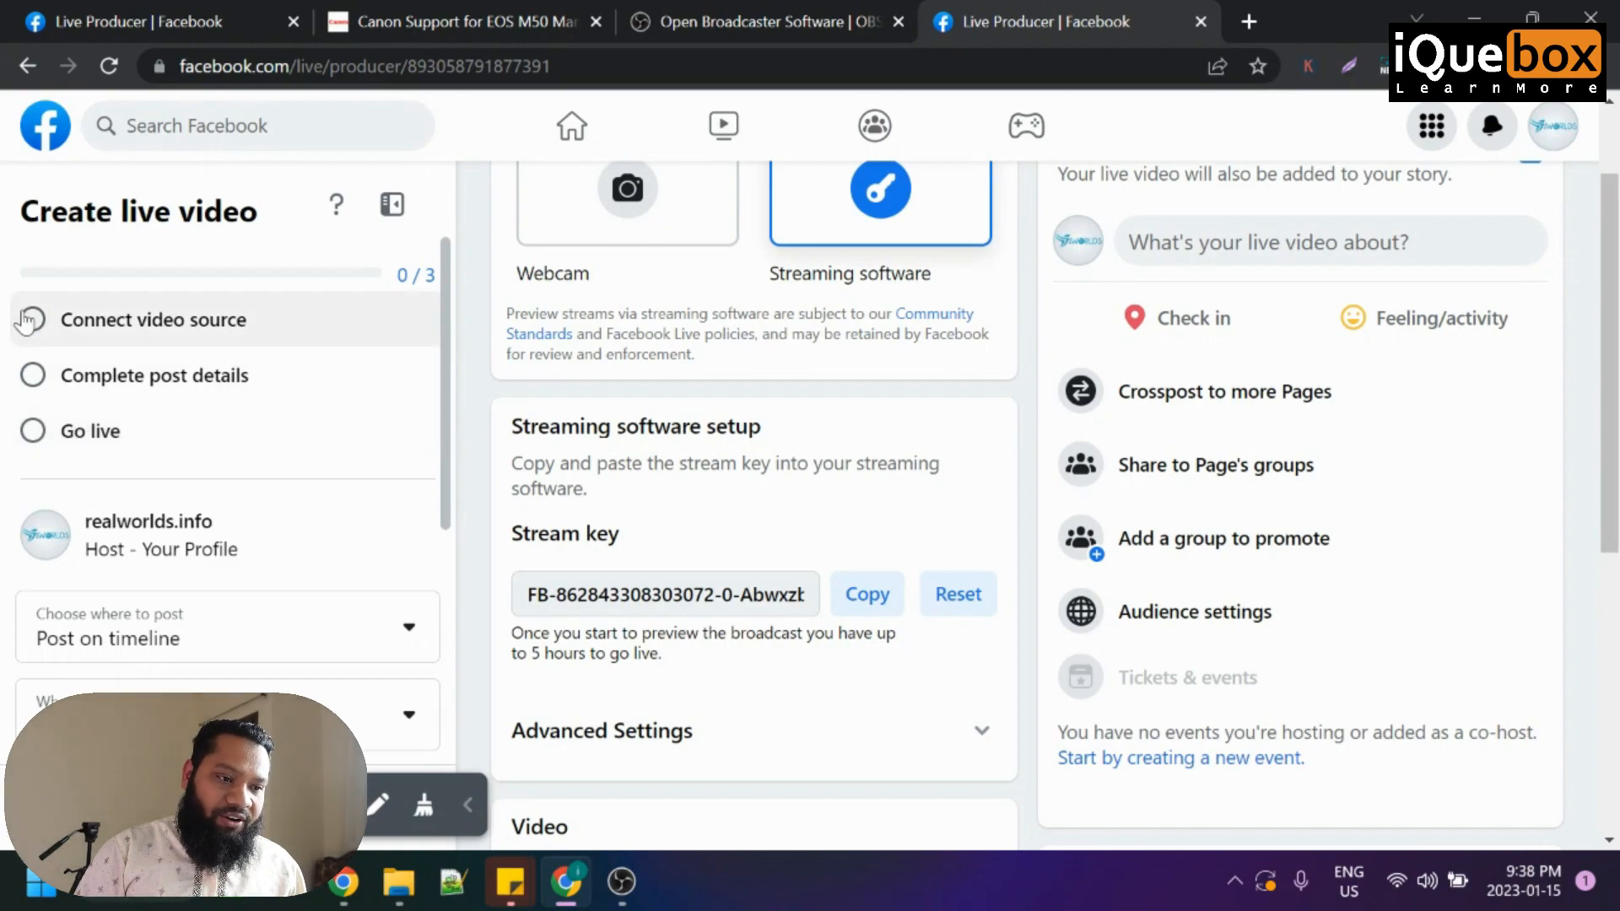
{"action": "left_click", "coordinate": [47, 330]}
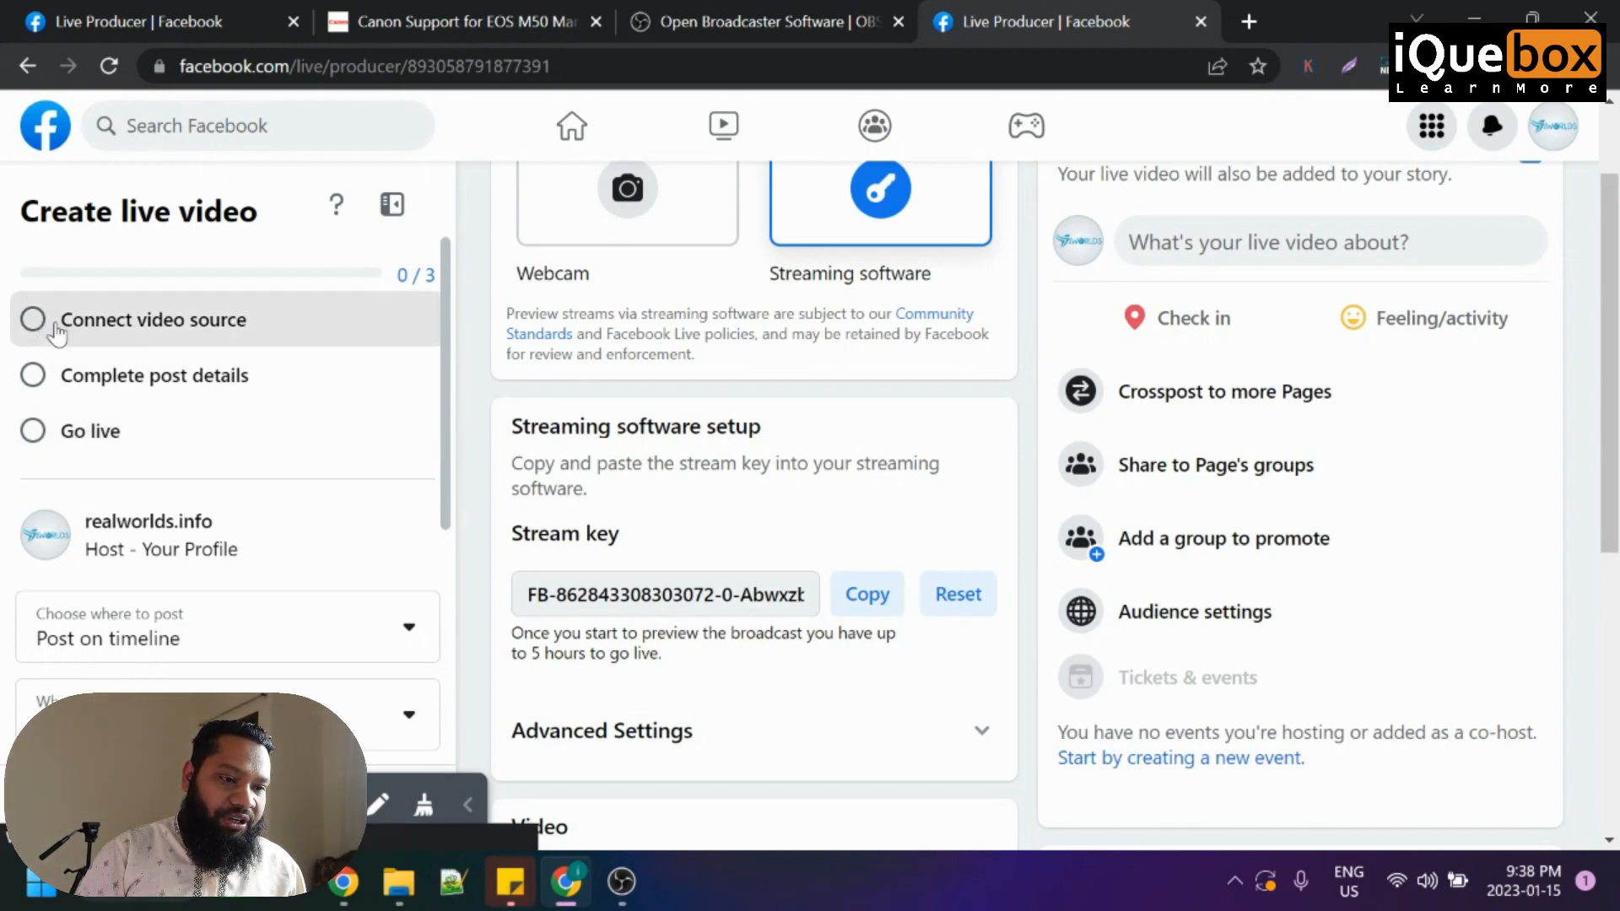
{"action": "scroll", "coordinate": [802, 291], "scroll_direction": "down", "scroll_amount": 5}
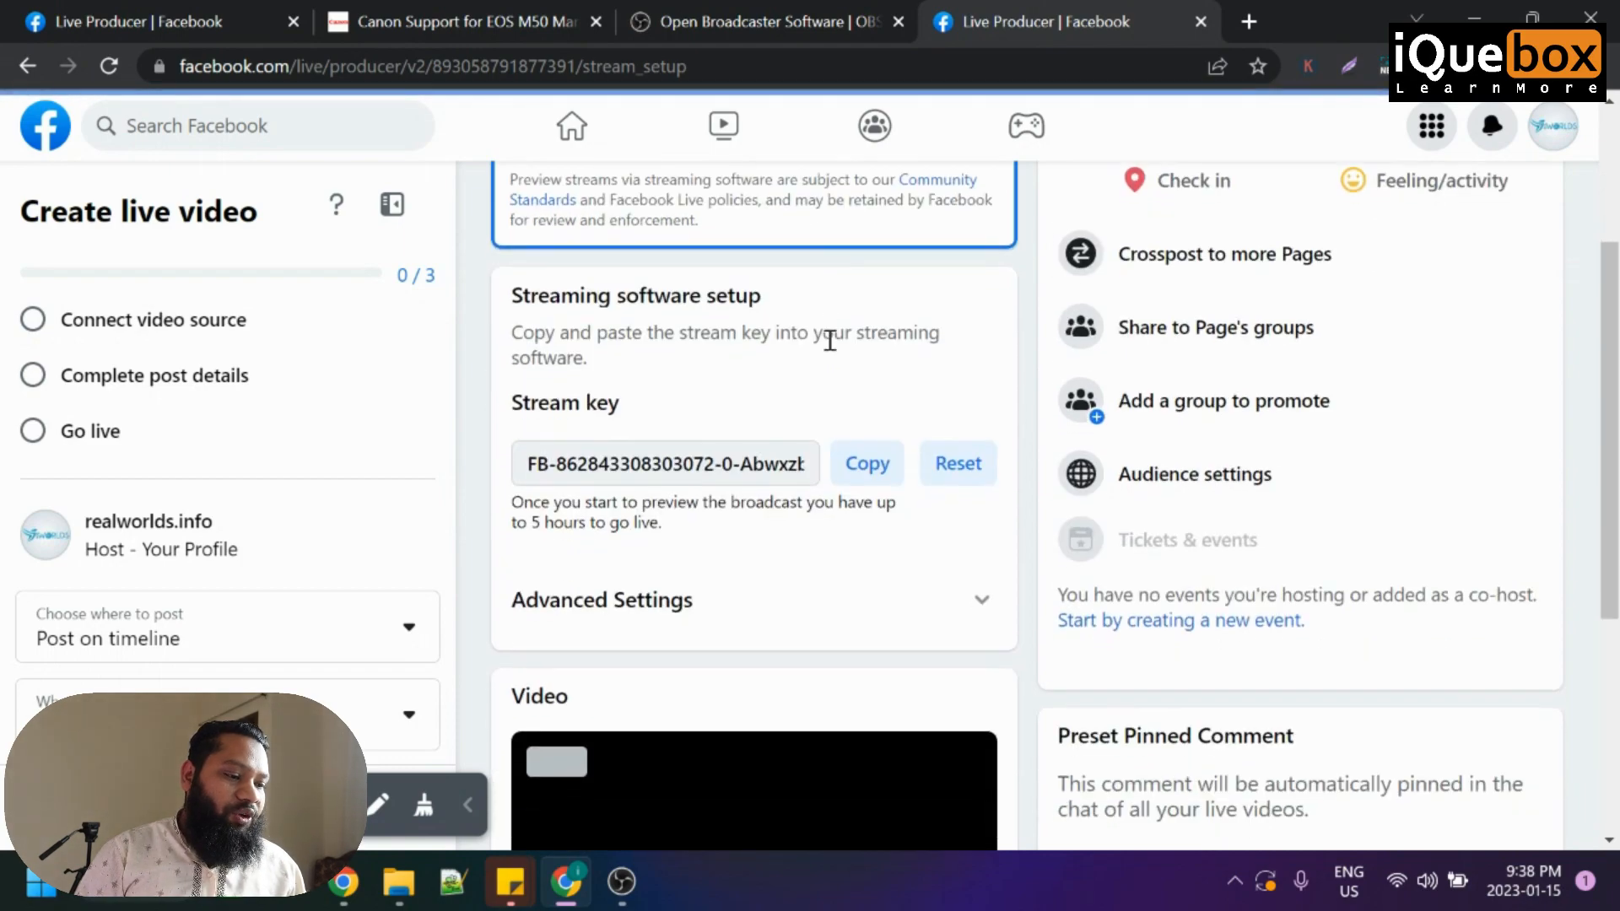
{"action": "left_click", "coordinate": [624, 893]}
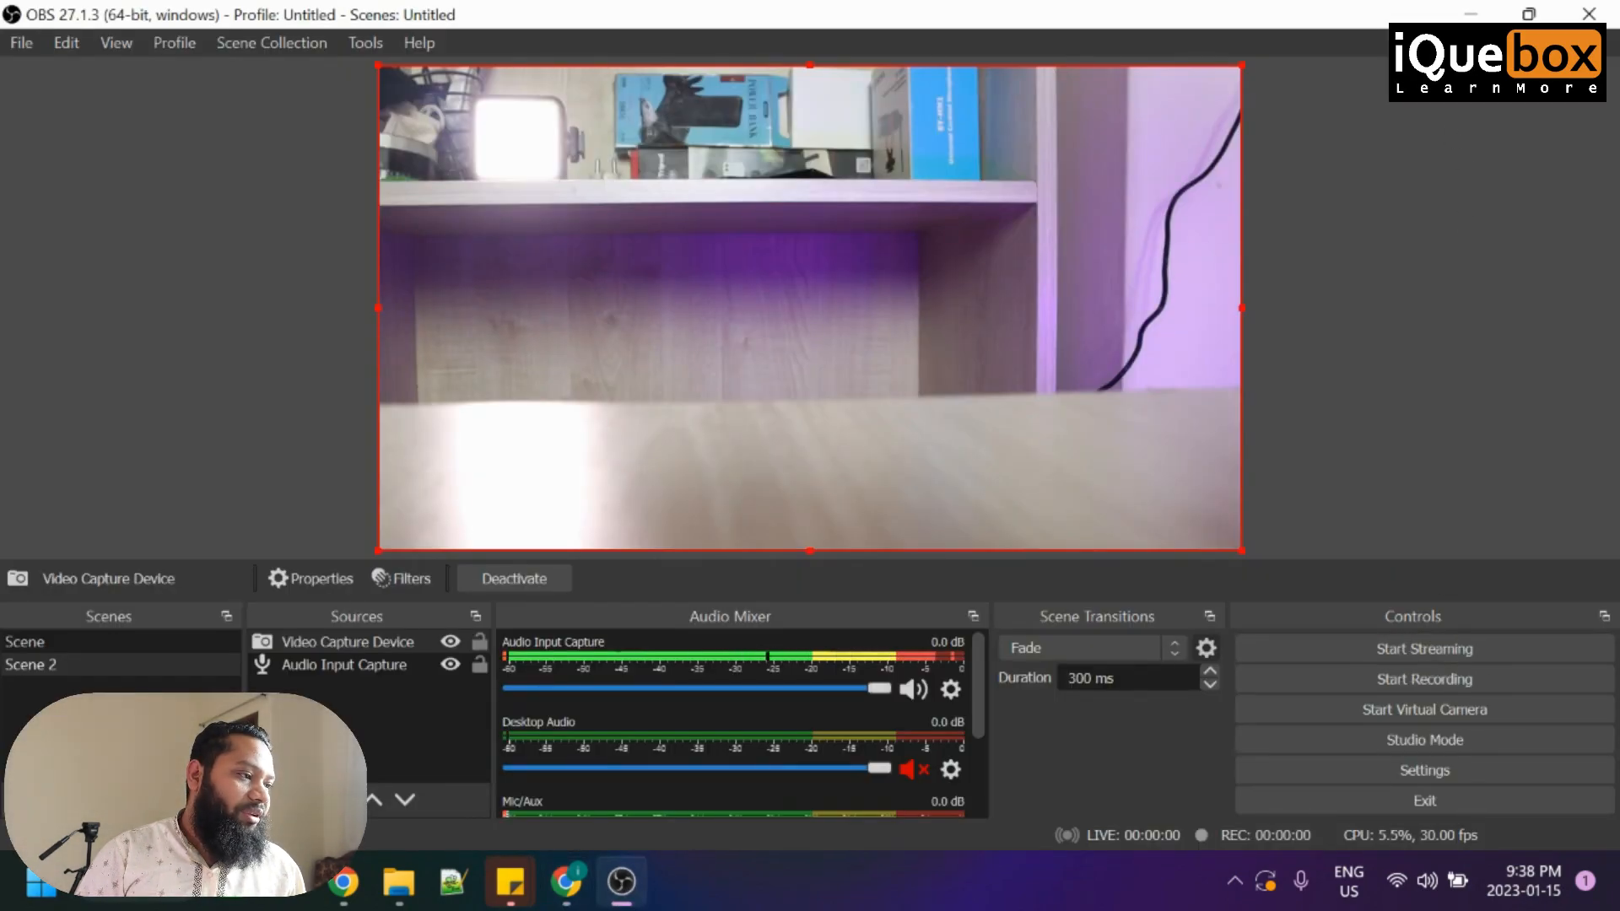
{"action": "left_click", "coordinate": [1528, 14]}
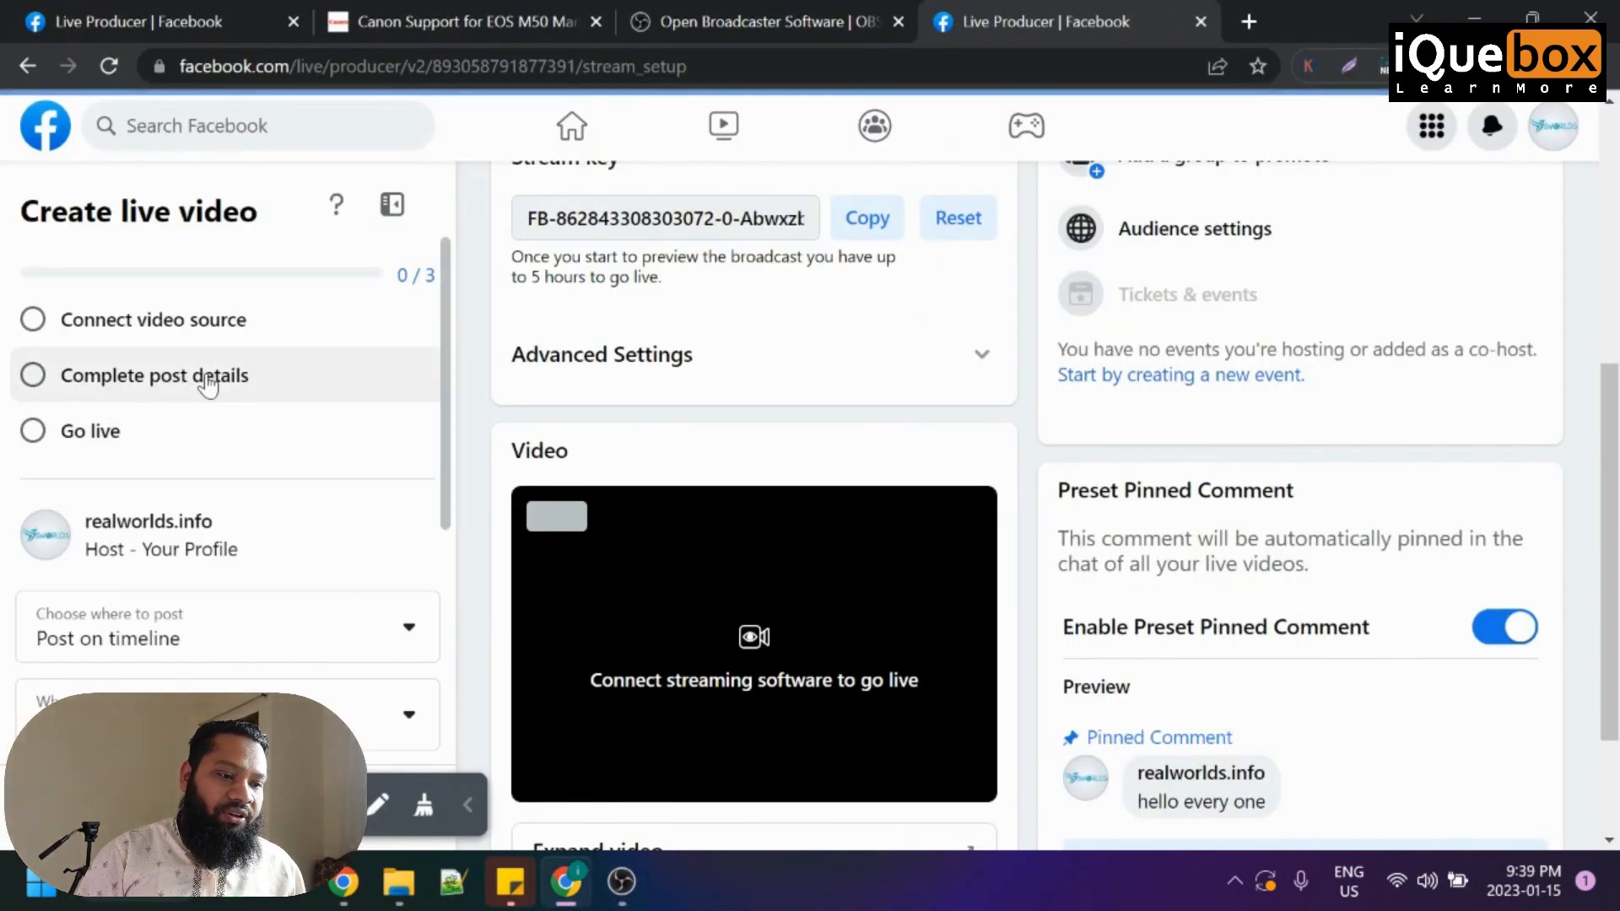
{"action": "scroll", "coordinate": [1175, 459], "scroll_direction": "up", "scroll_amount": 3}
{"action": "scroll", "coordinate": [1218, 620], "scroll_direction": "up", "scroll_amount": 1}
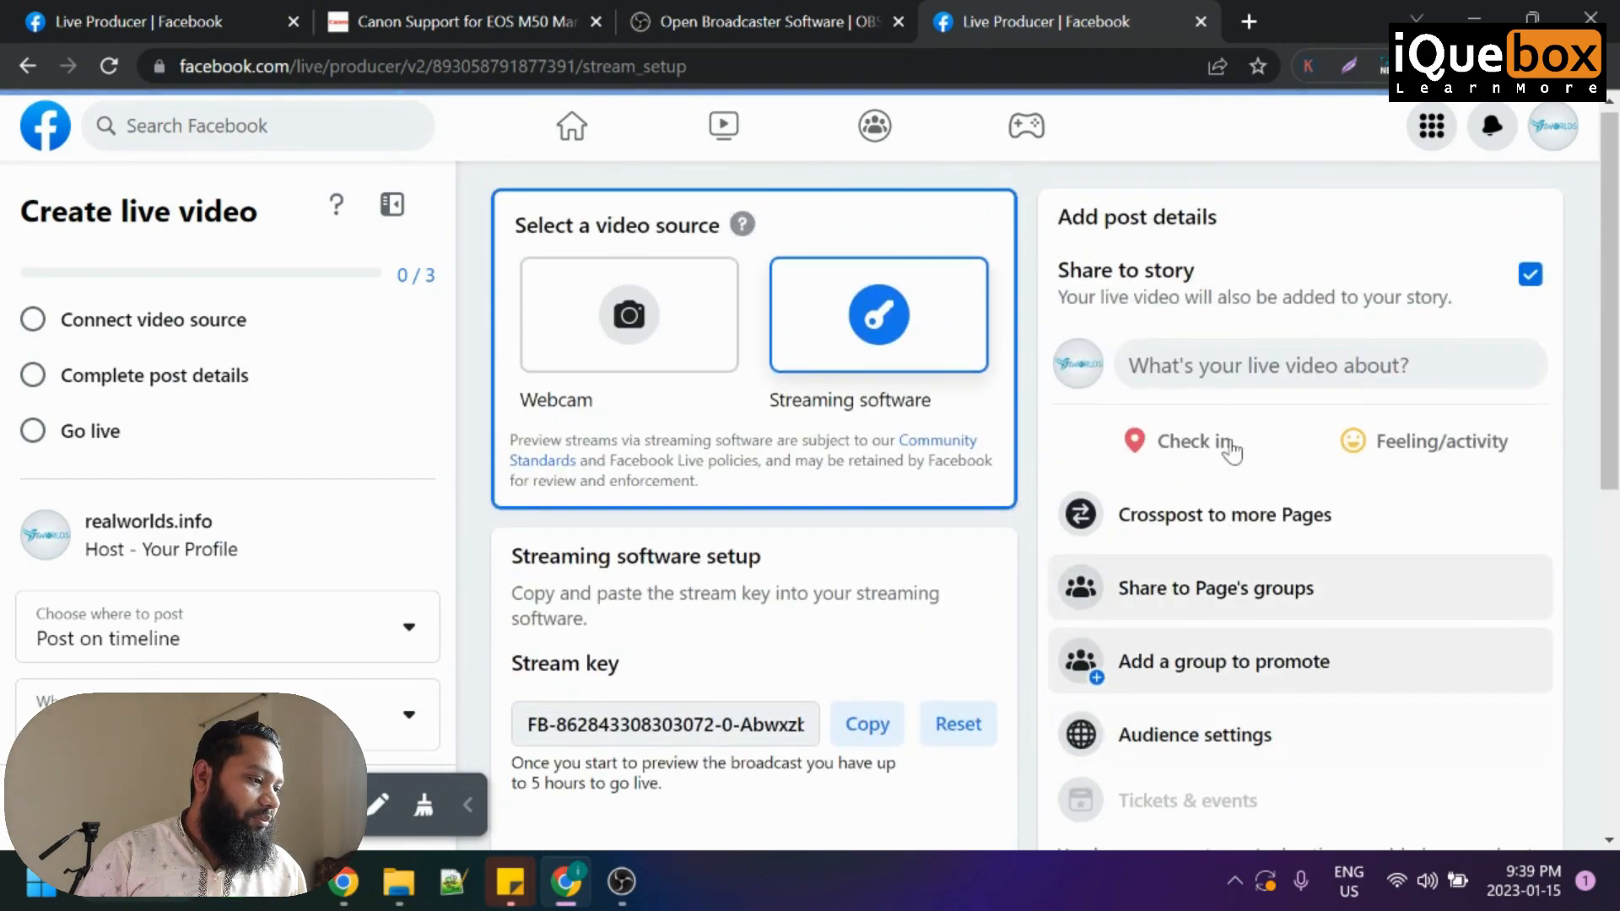
- Fill in the live video's post details with title "First Tutorial class" and description "Hello student..", and save them
{"action": "left_click", "coordinate": [1387, 371]}
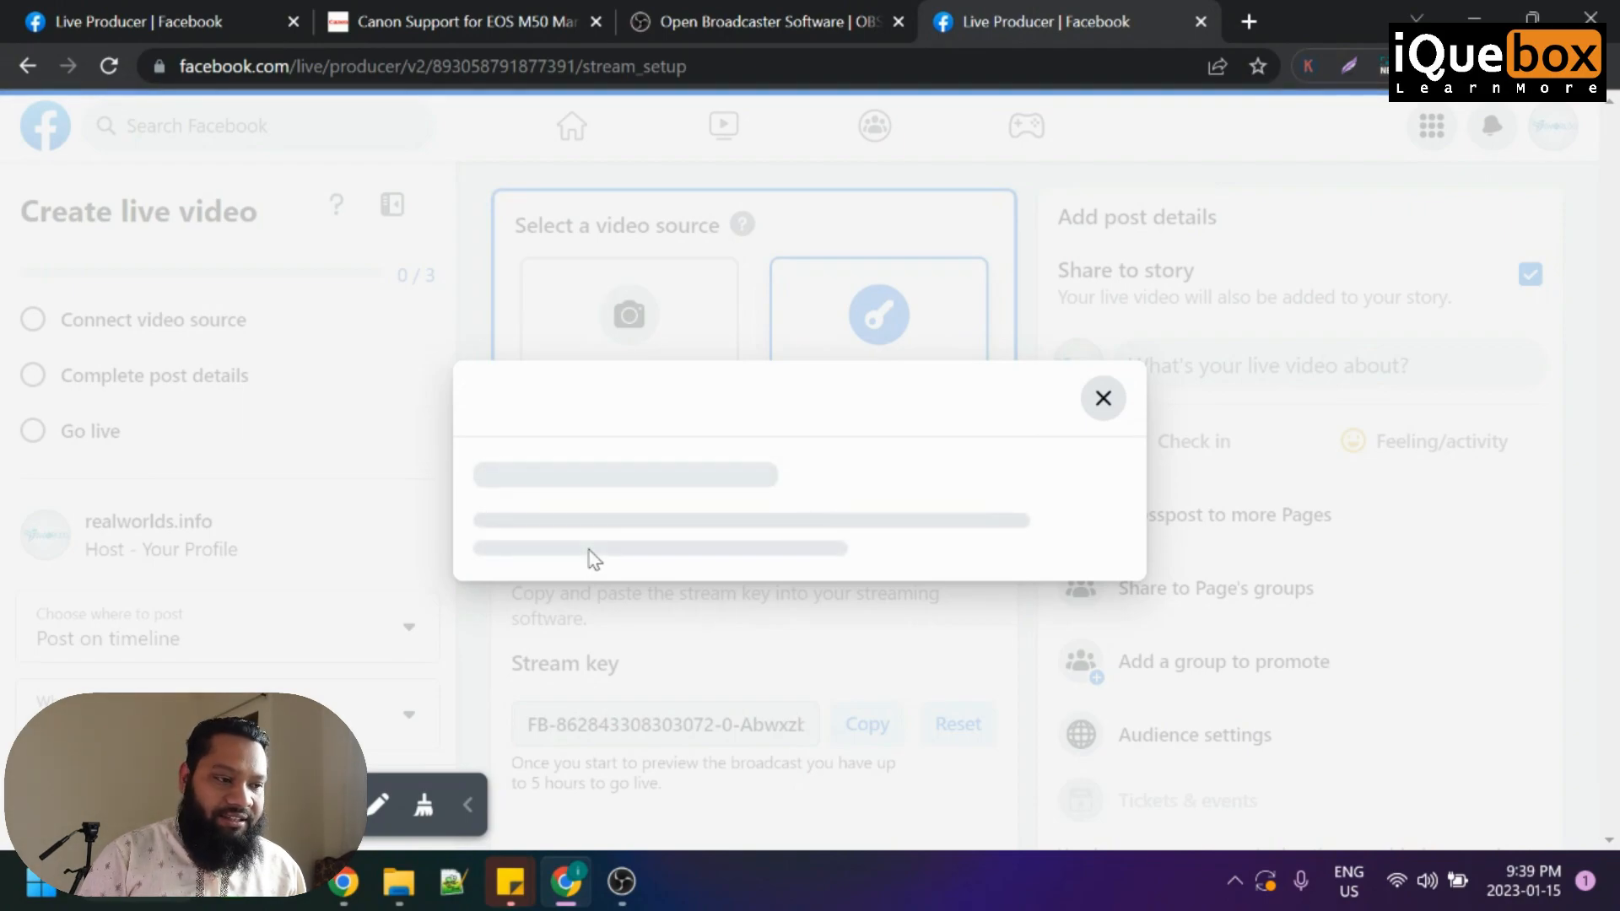
{"action": "left_click", "coordinate": [614, 408]}
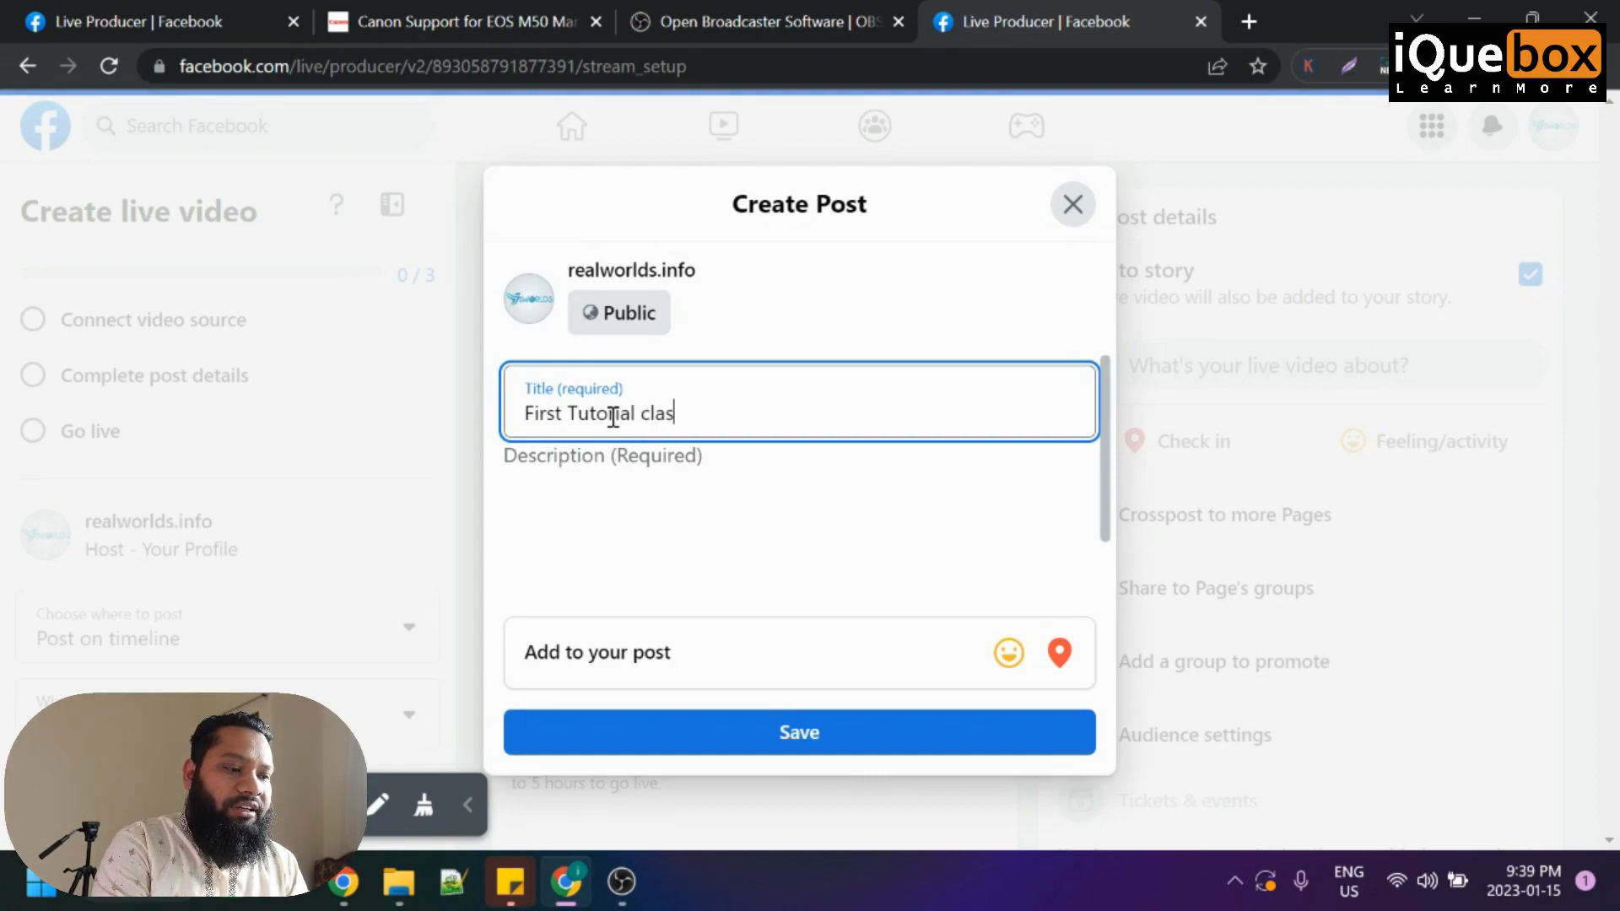
{"action": "left_click", "coordinate": [646, 464]}
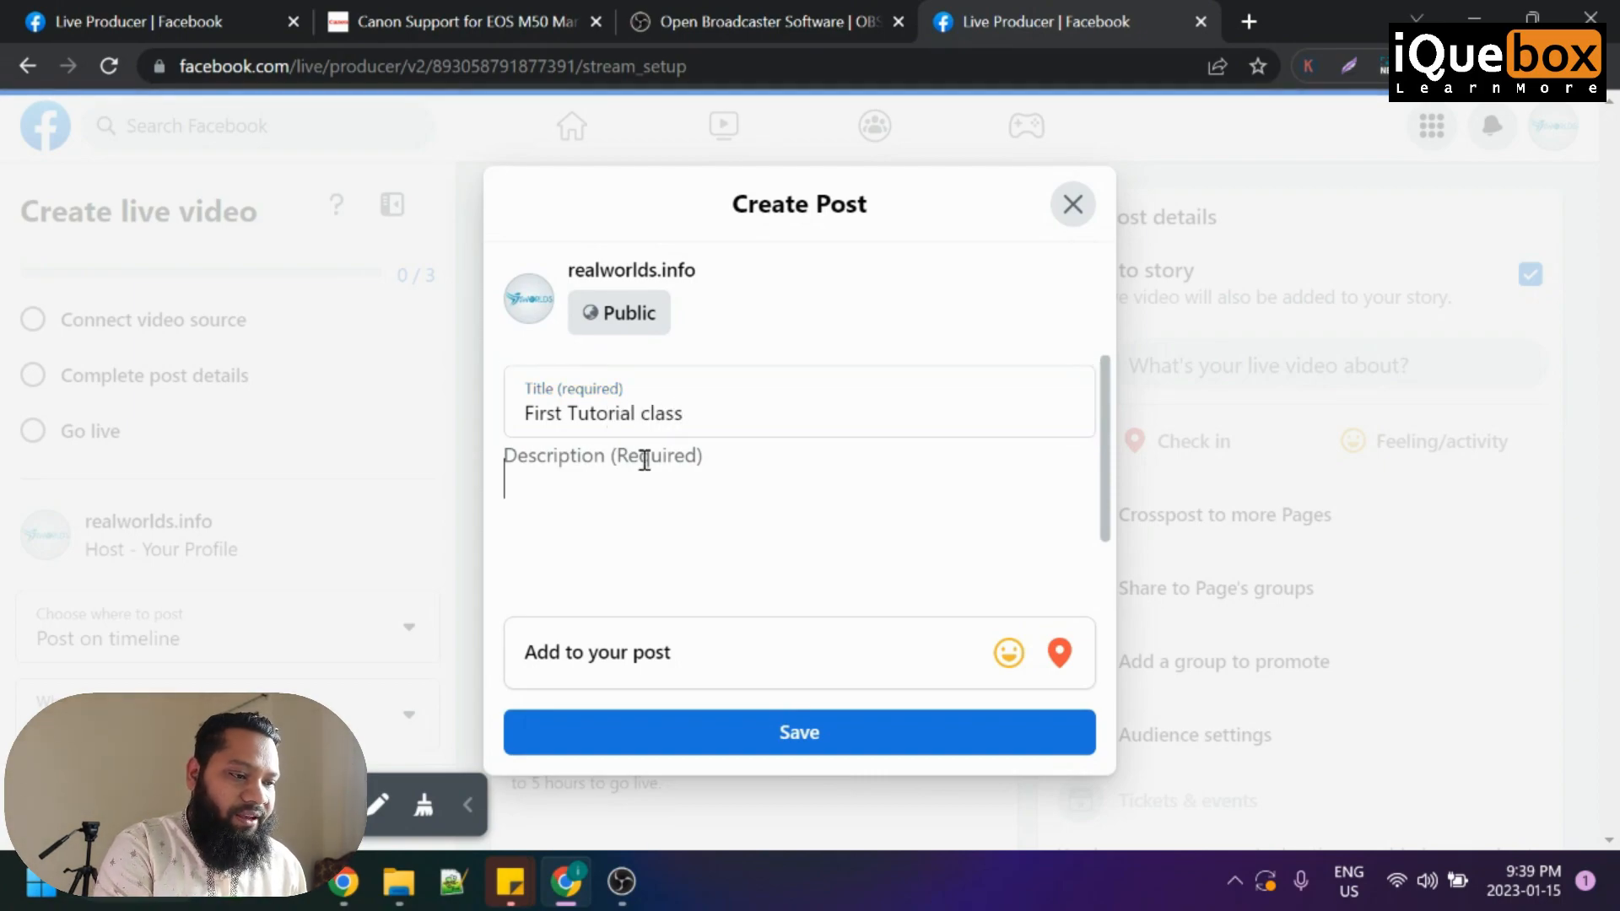
{"action": "type", "text": "Hello s"}
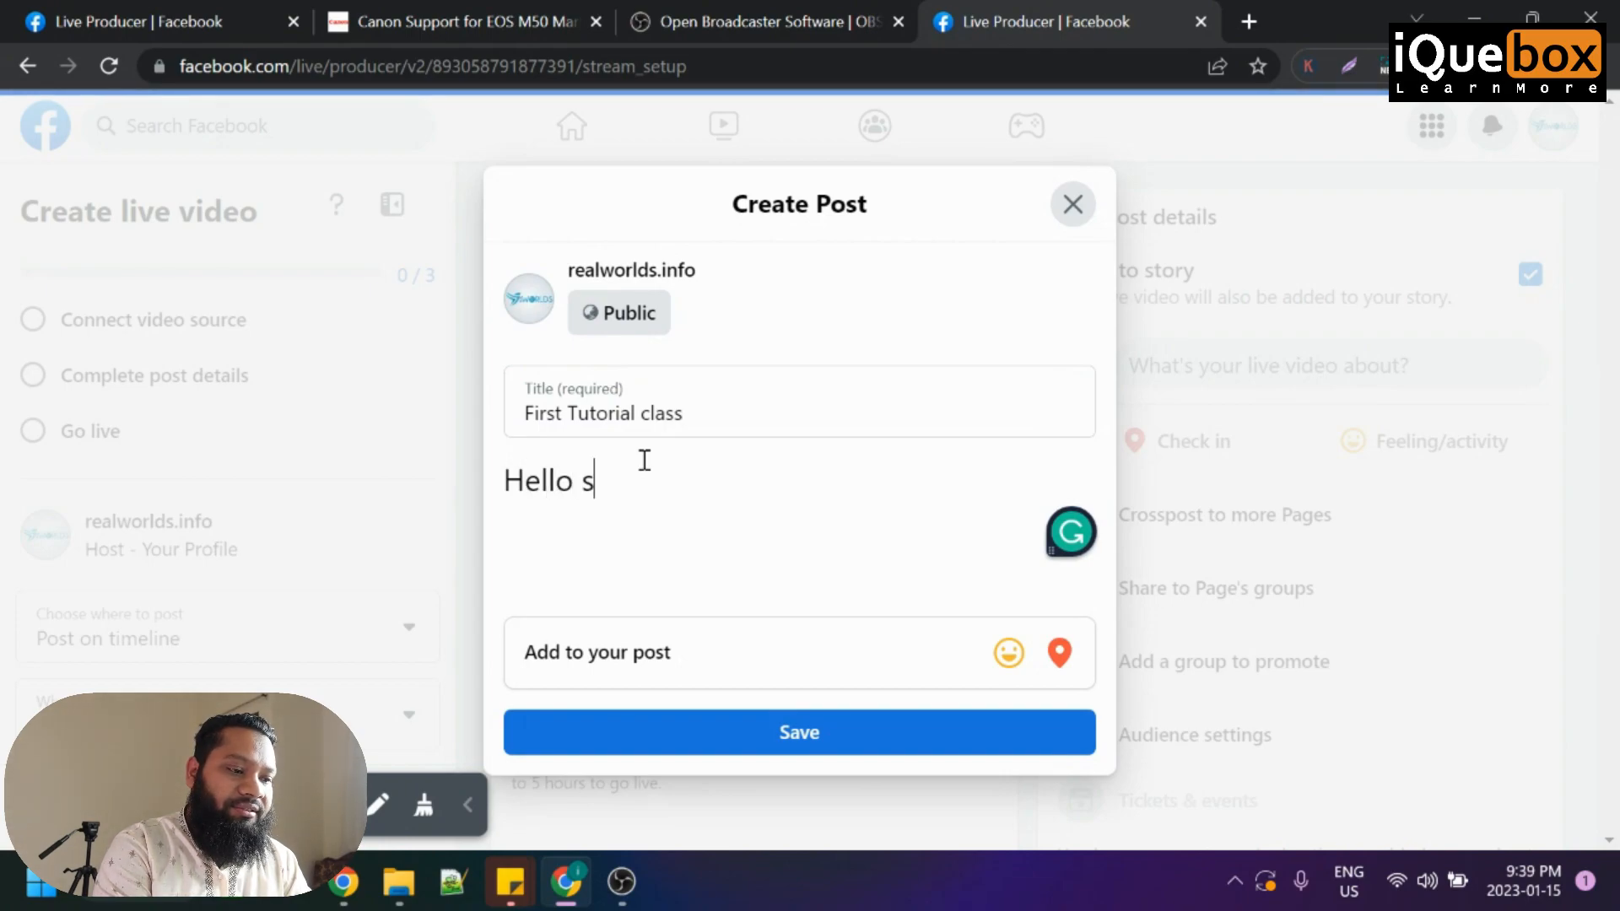
{"action": "type", "text": "tudent.."}
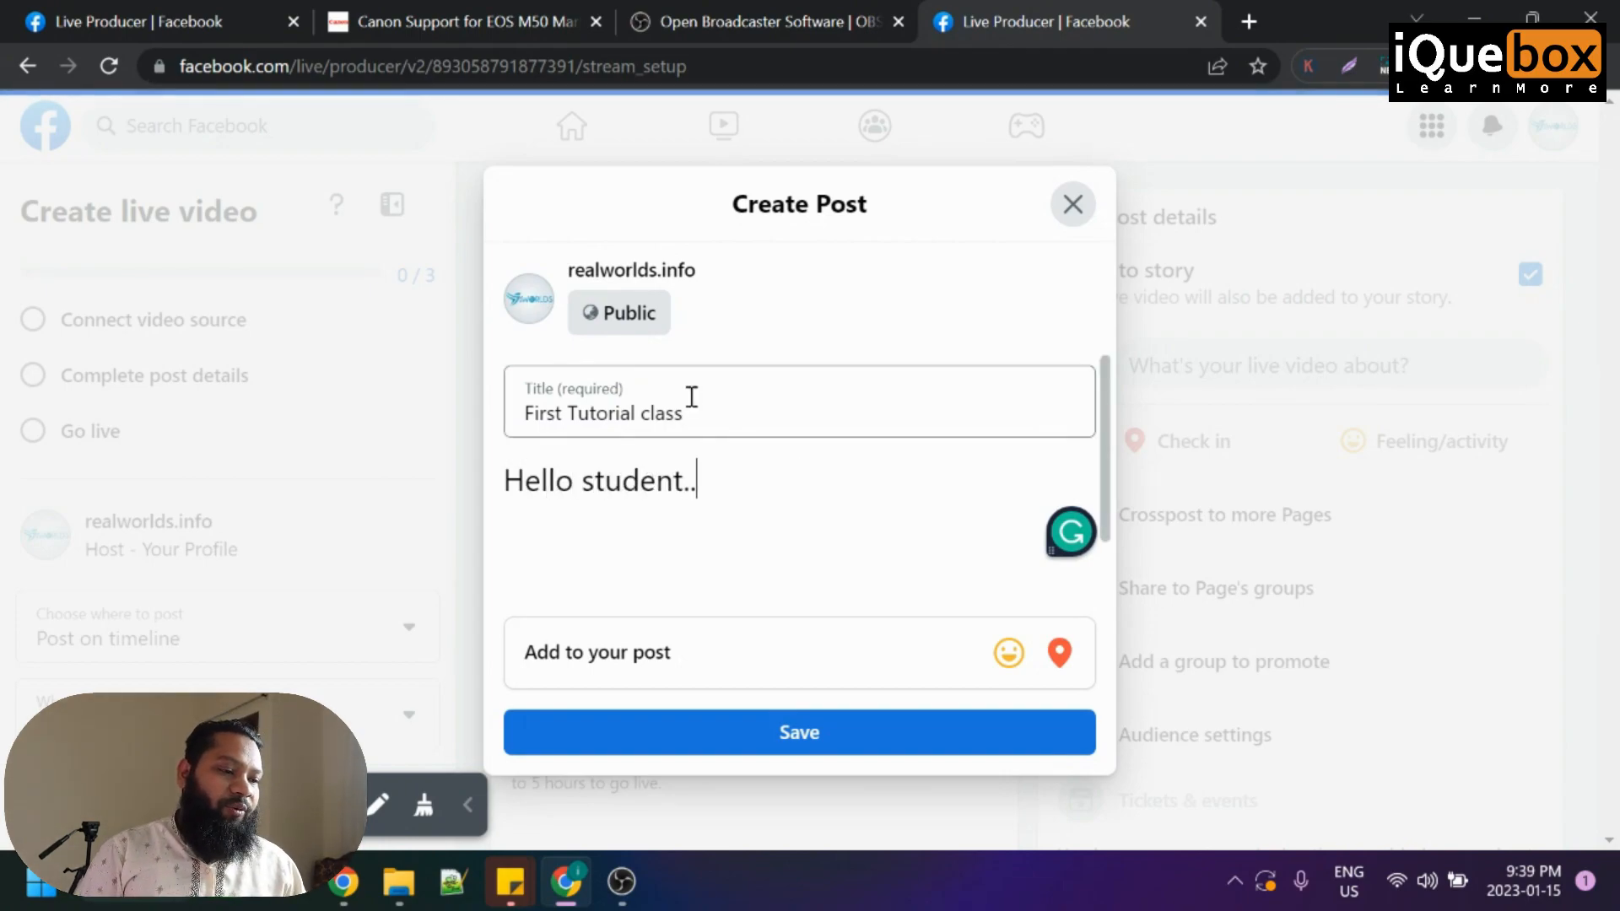
{"action": "left_click", "coordinate": [762, 751]}
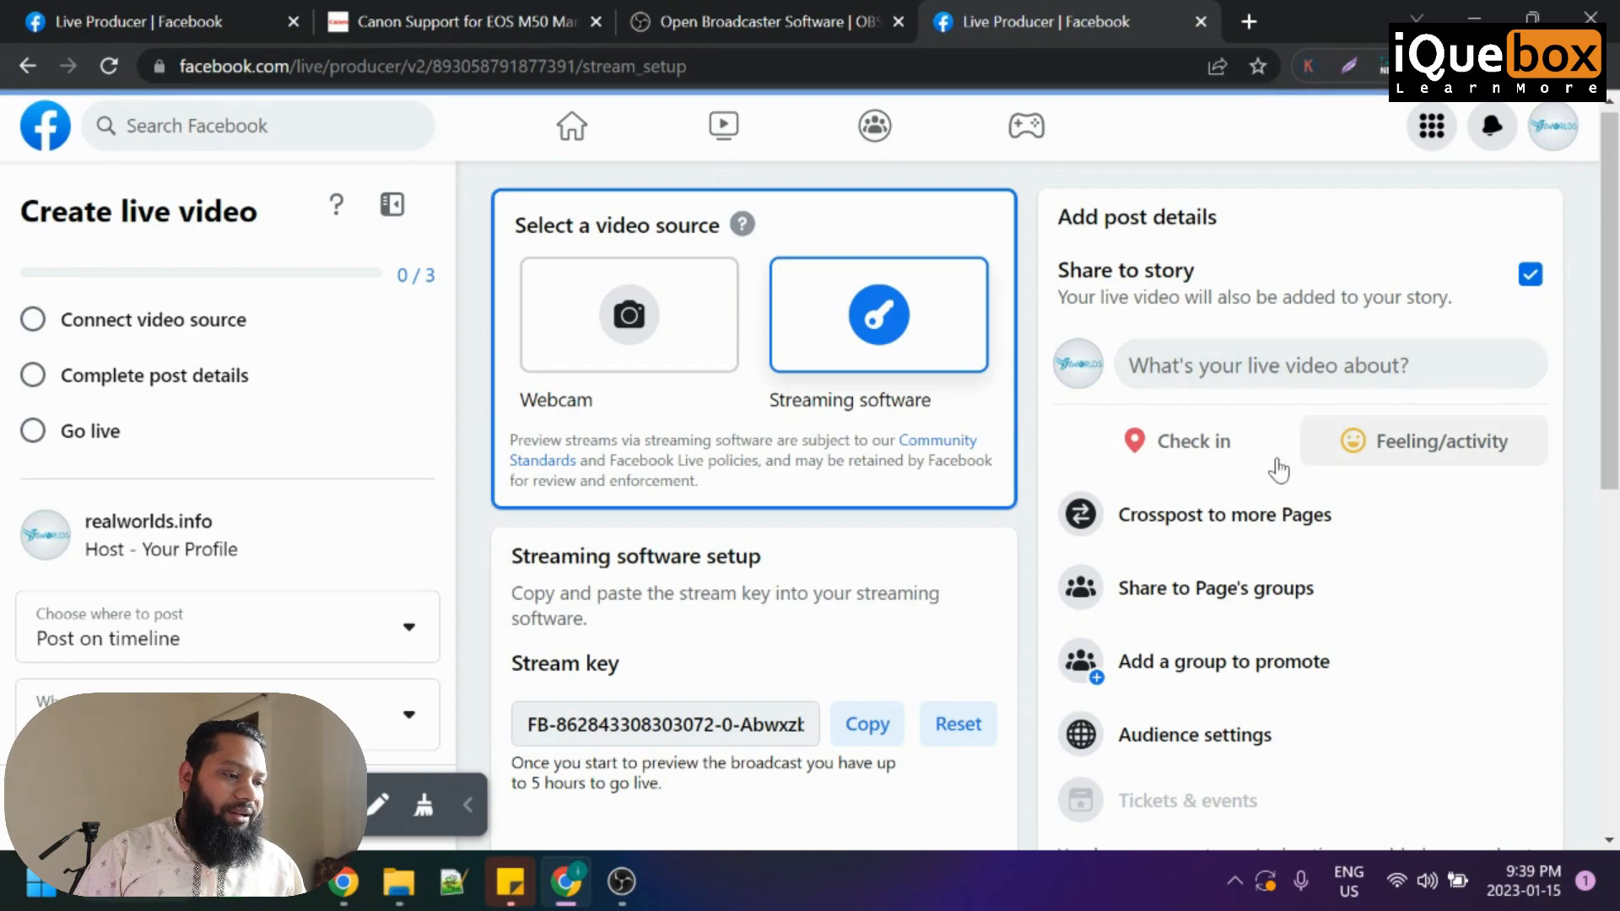
- Check the Live Producer setup, switch to OBS to start streaming, and return to Facebook Live Producer
{"action": "scroll", "coordinate": [748, 669], "scroll_direction": "down", "scroll_amount": 6}
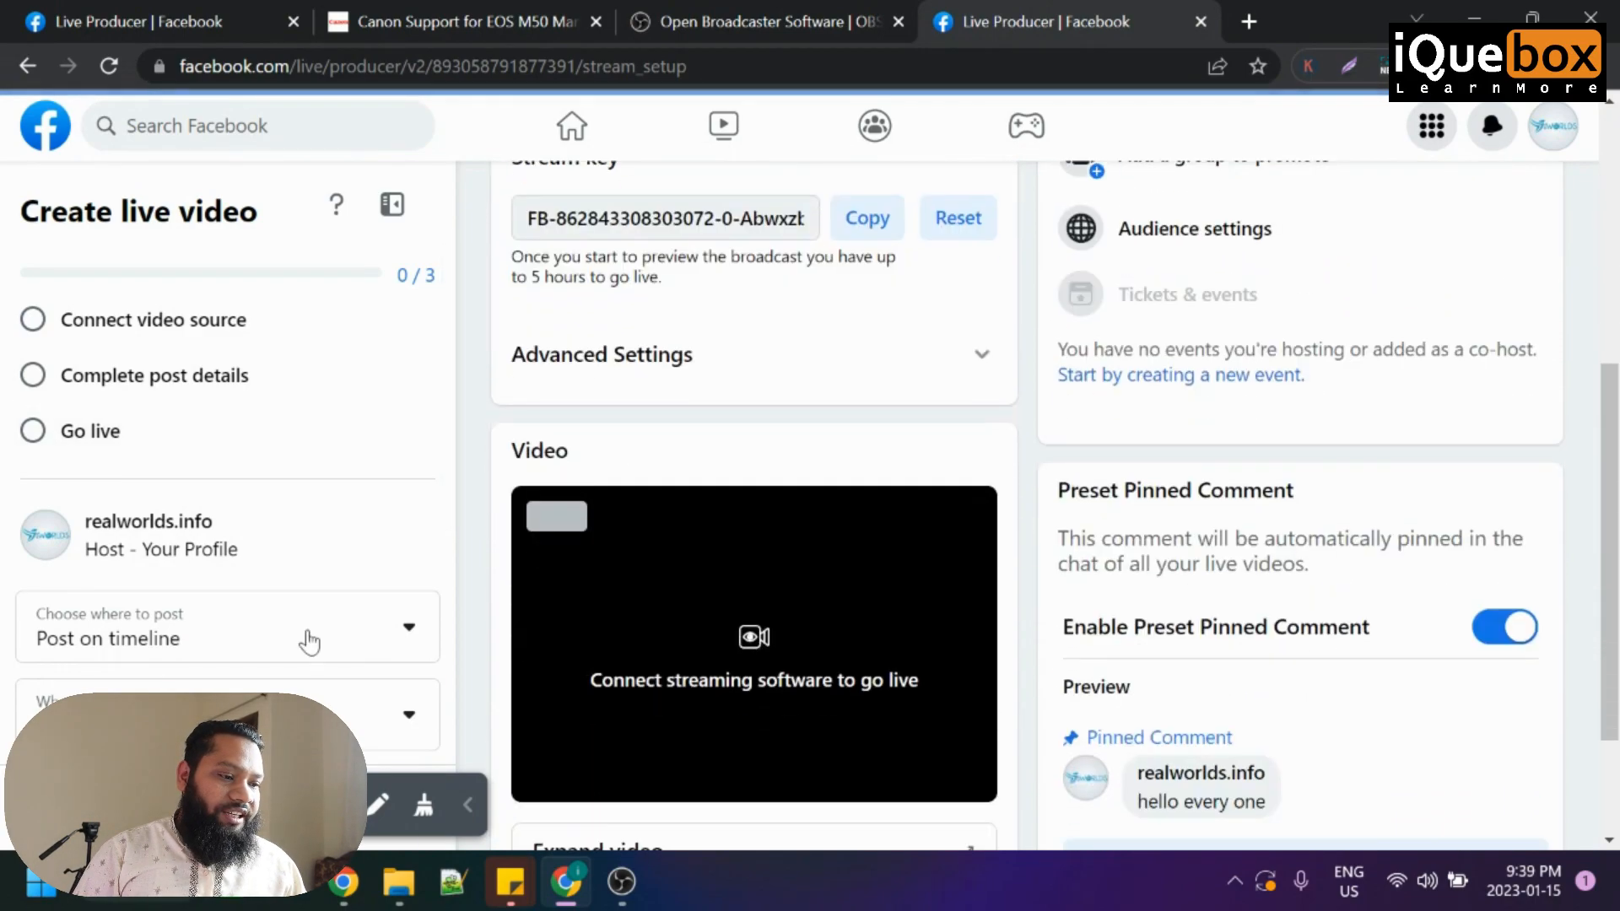
{"action": "scroll", "coordinate": [647, 618], "scroll_direction": "down", "scroll_amount": 2}
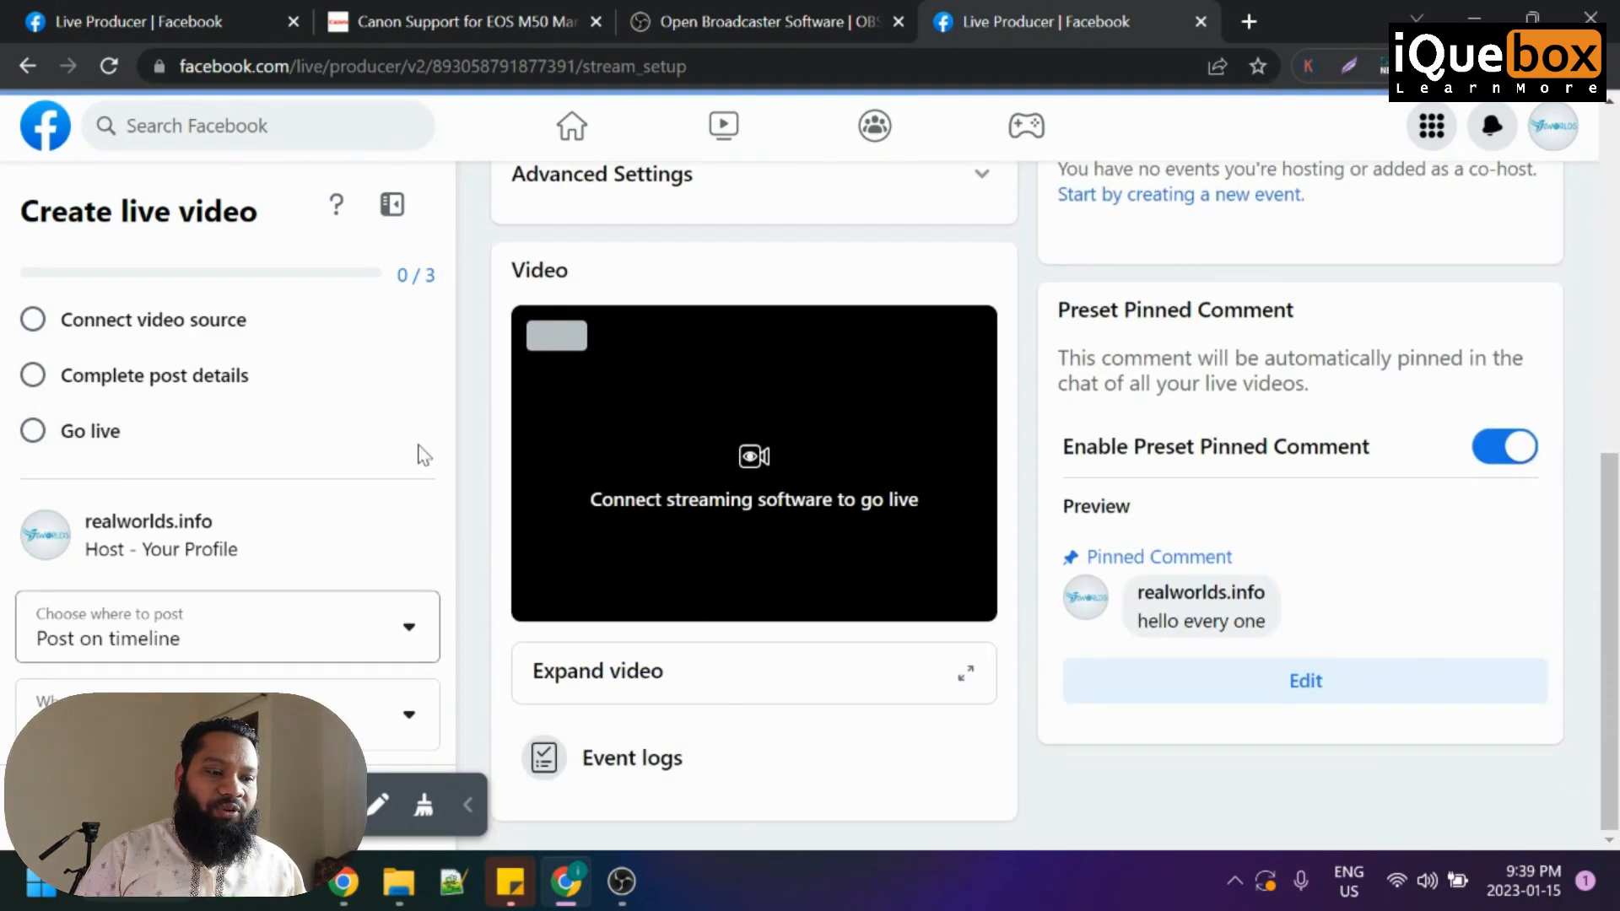
{"action": "scroll", "coordinate": [542, 422], "scroll_direction": "up", "scroll_amount": 8}
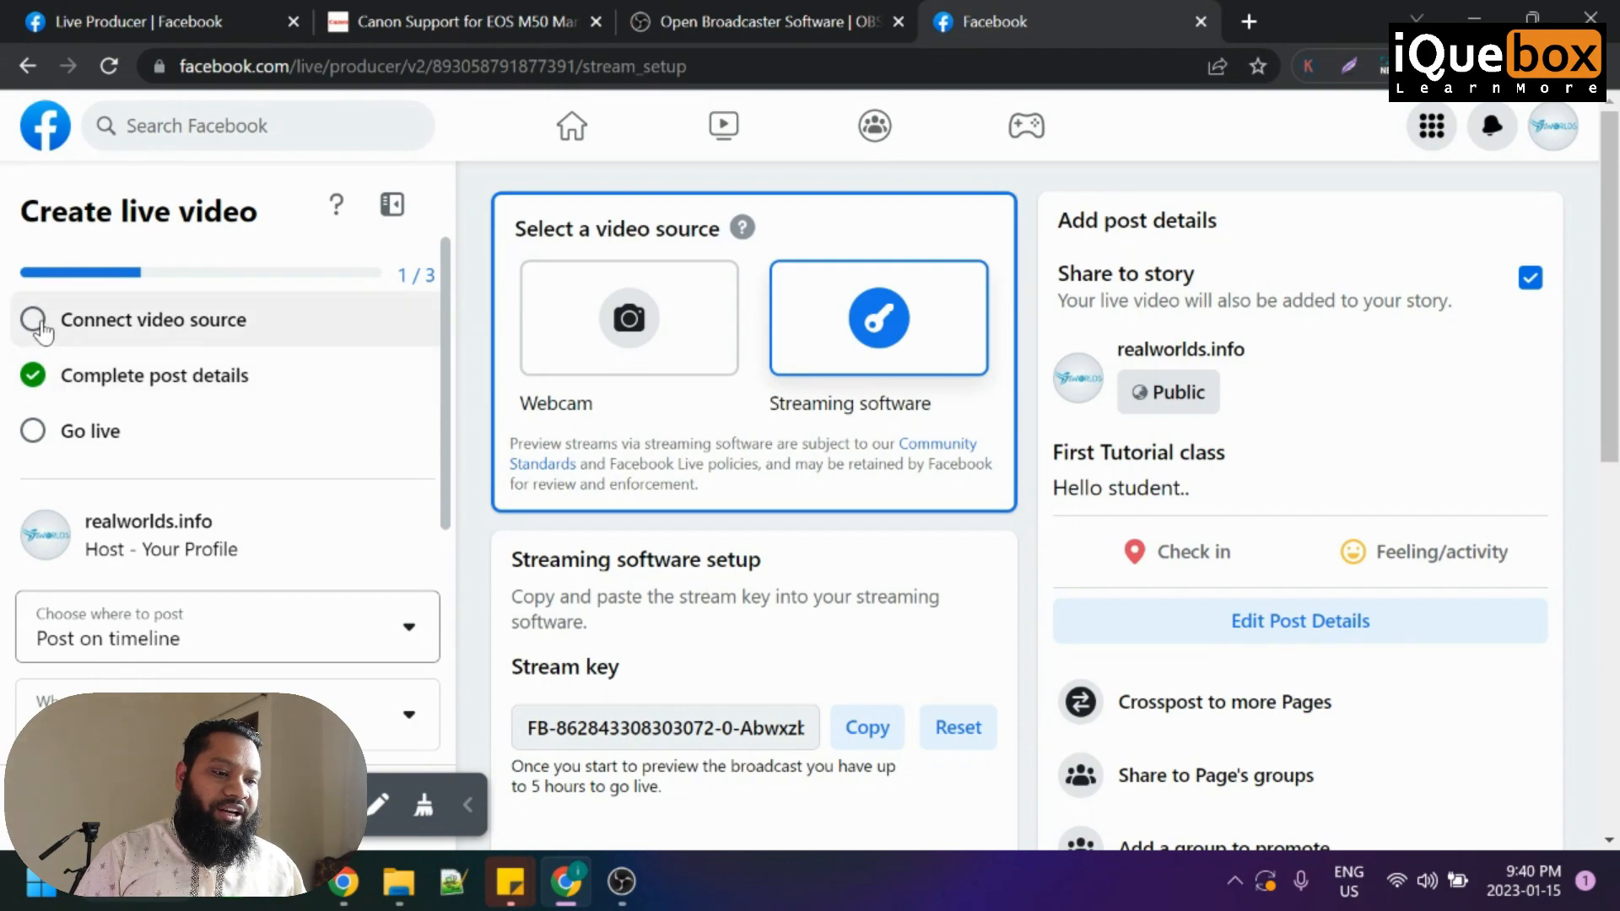
{"action": "left_click", "coordinate": [621, 881]}
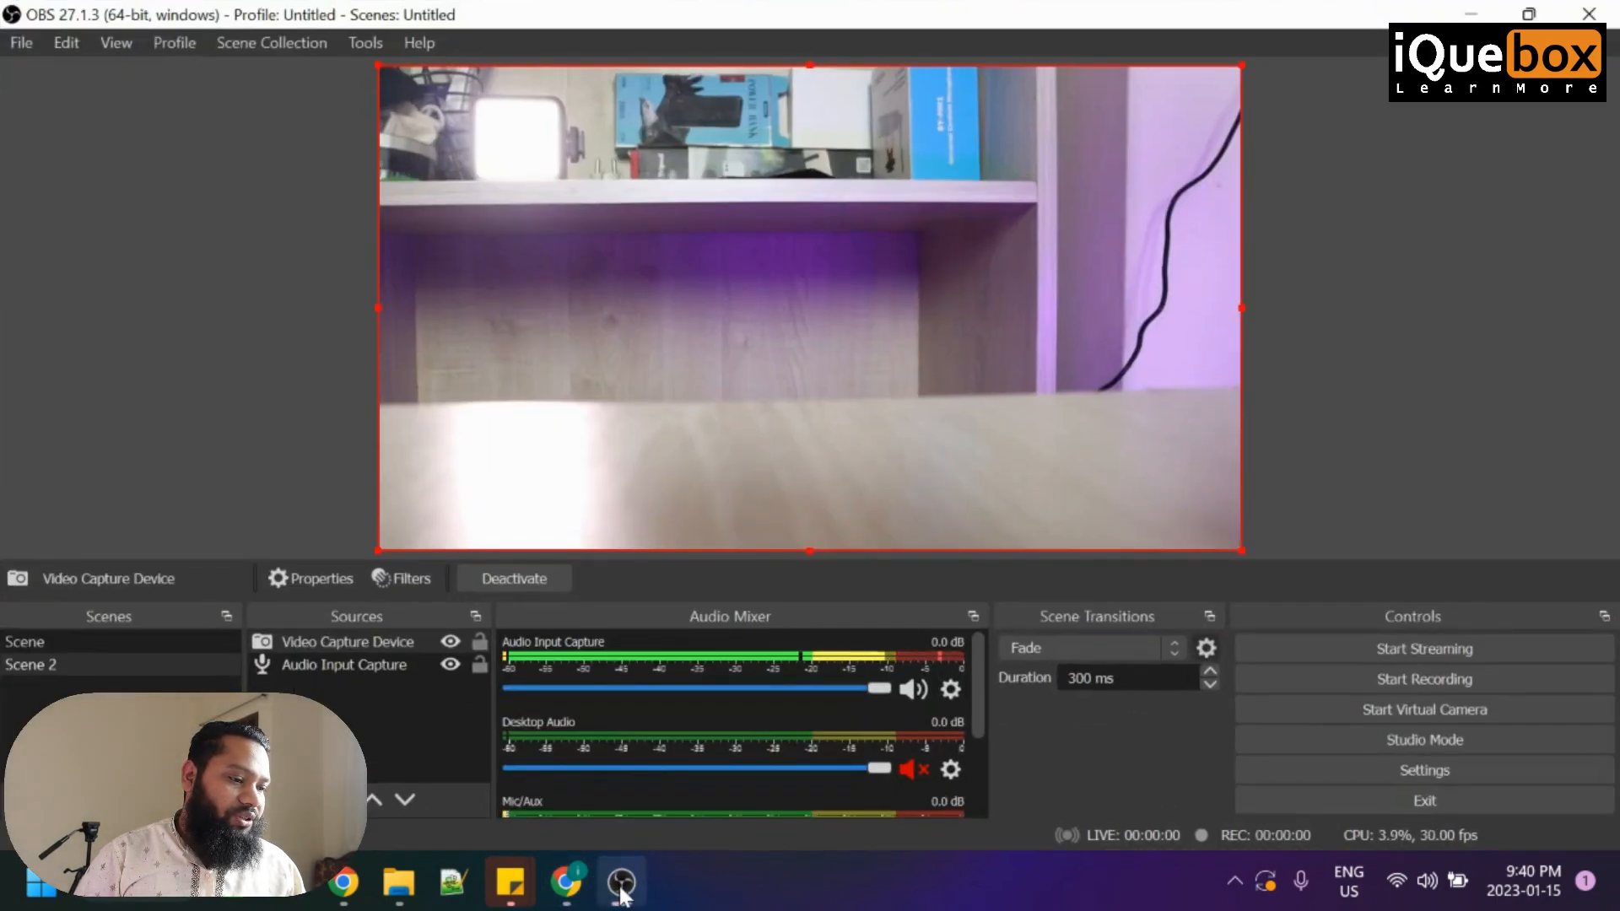
{"action": "left_click", "coordinate": [1398, 650]}
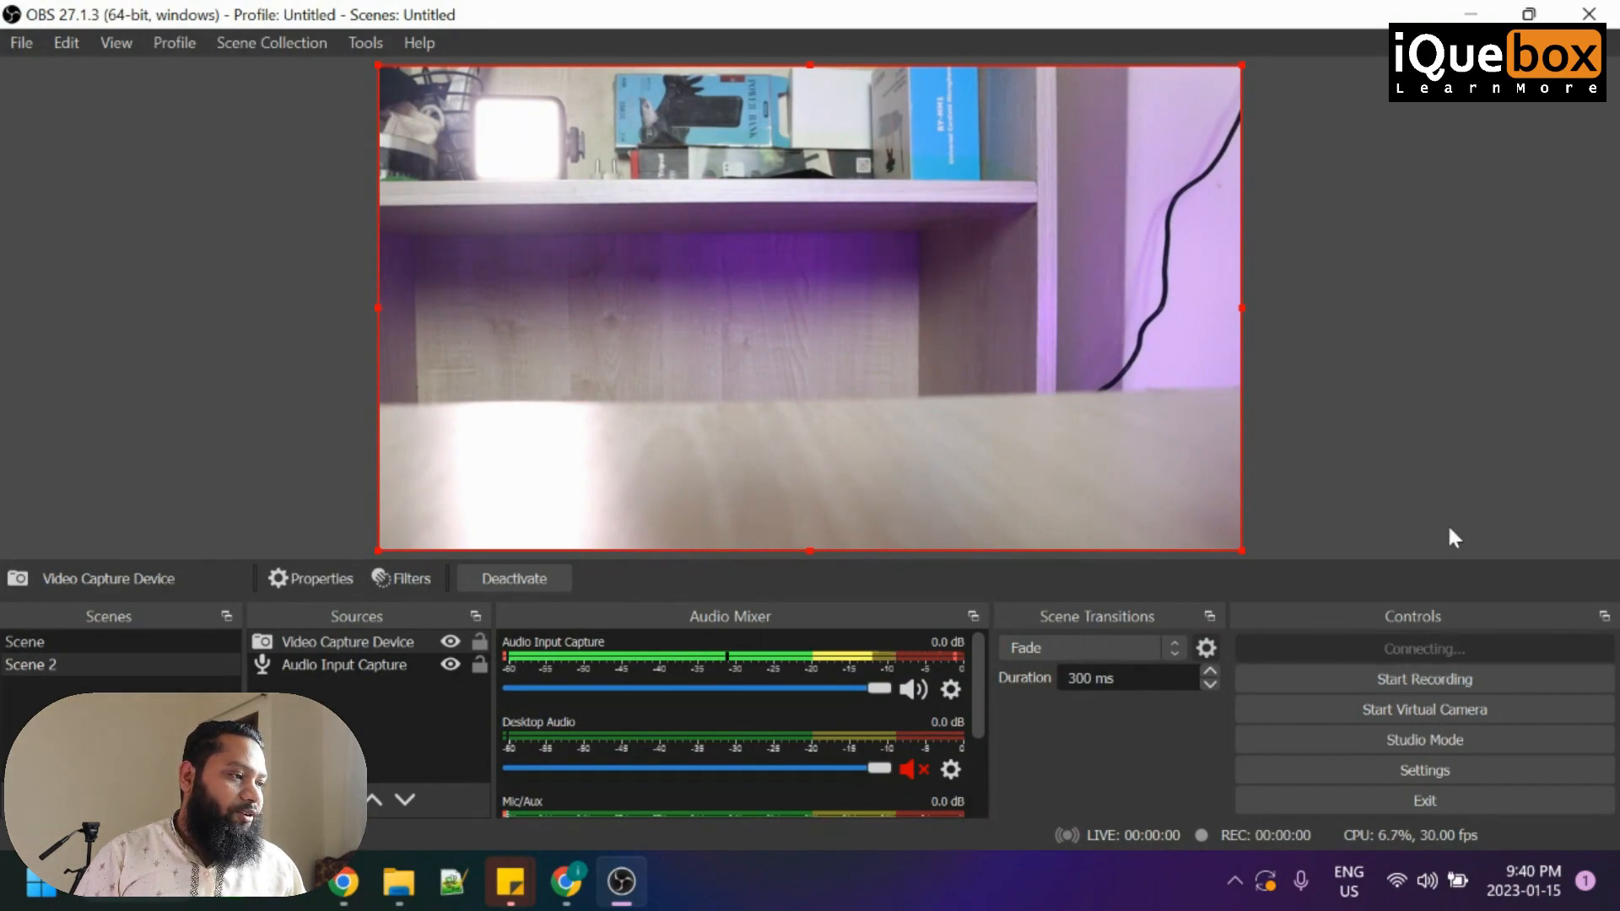
{"action": "left_click", "coordinate": [1472, 15]}
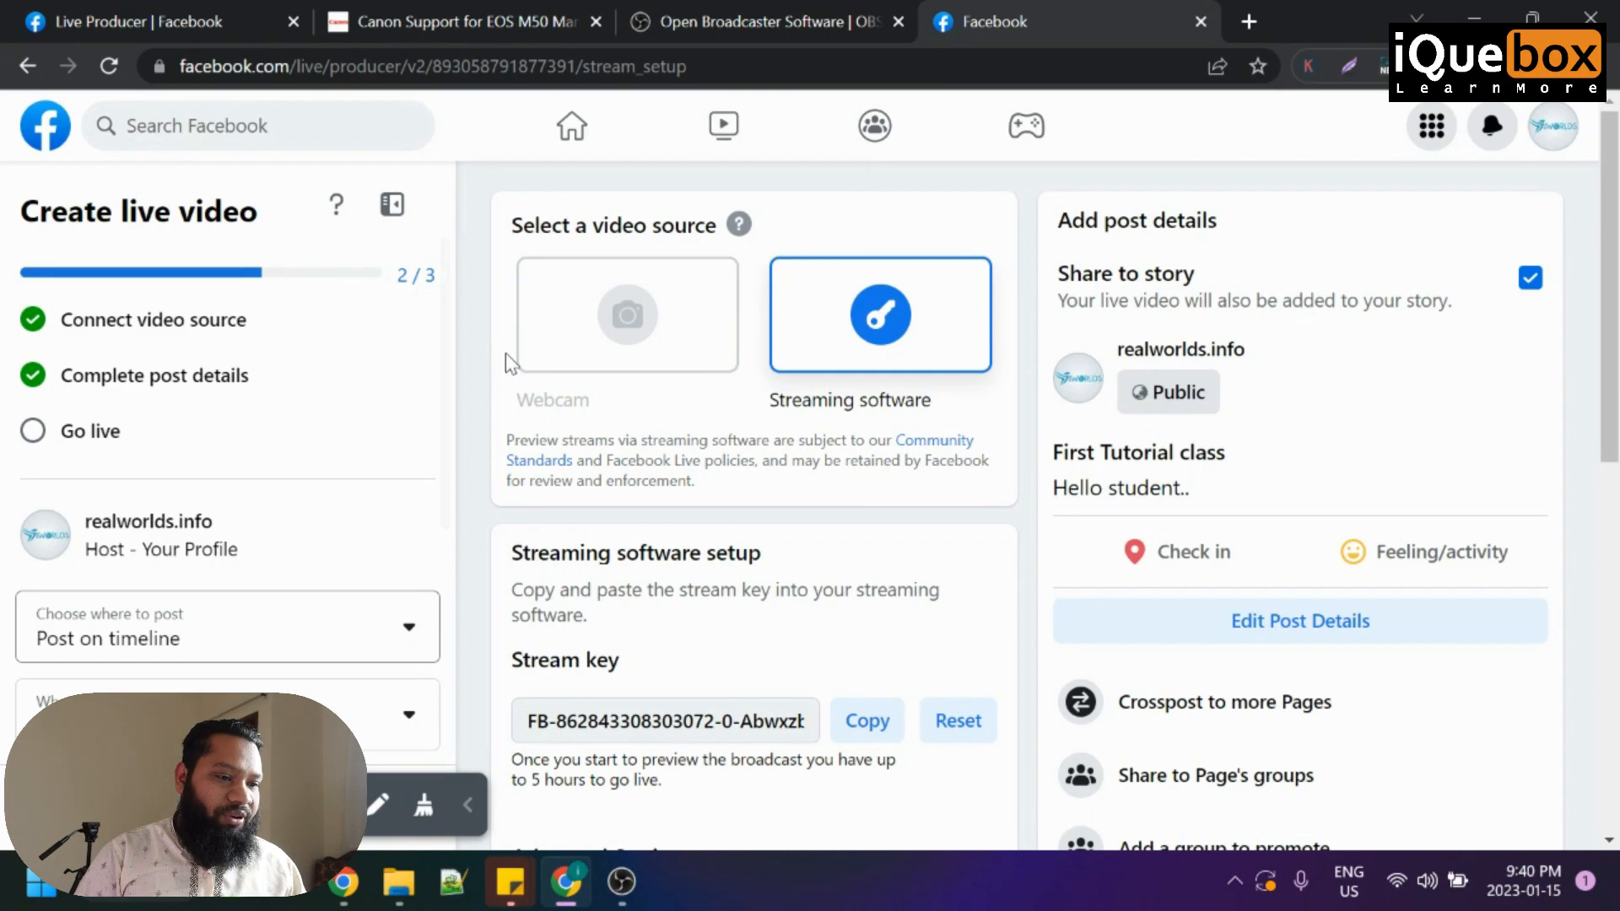
- Check the incoming video preview in Live Producer, go live on Facebook, and play the live video on the dashboard
{"action": "scroll", "coordinate": [637, 407], "scroll_direction": "down", "scroll_amount": 7}
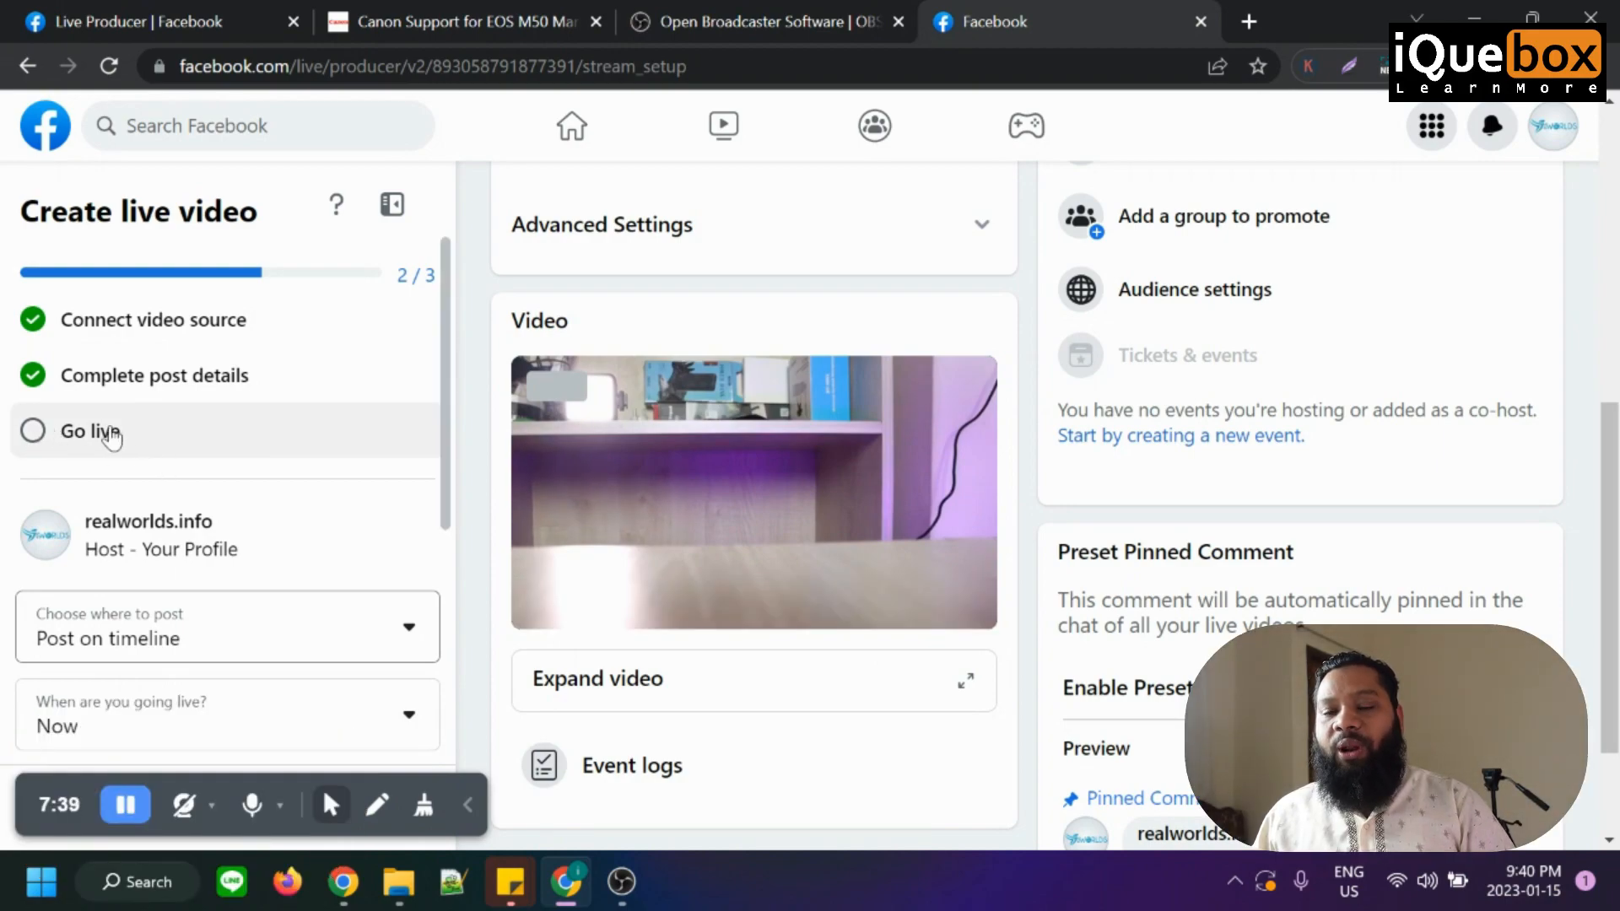
{"action": "left_click", "coordinate": [110, 434]}
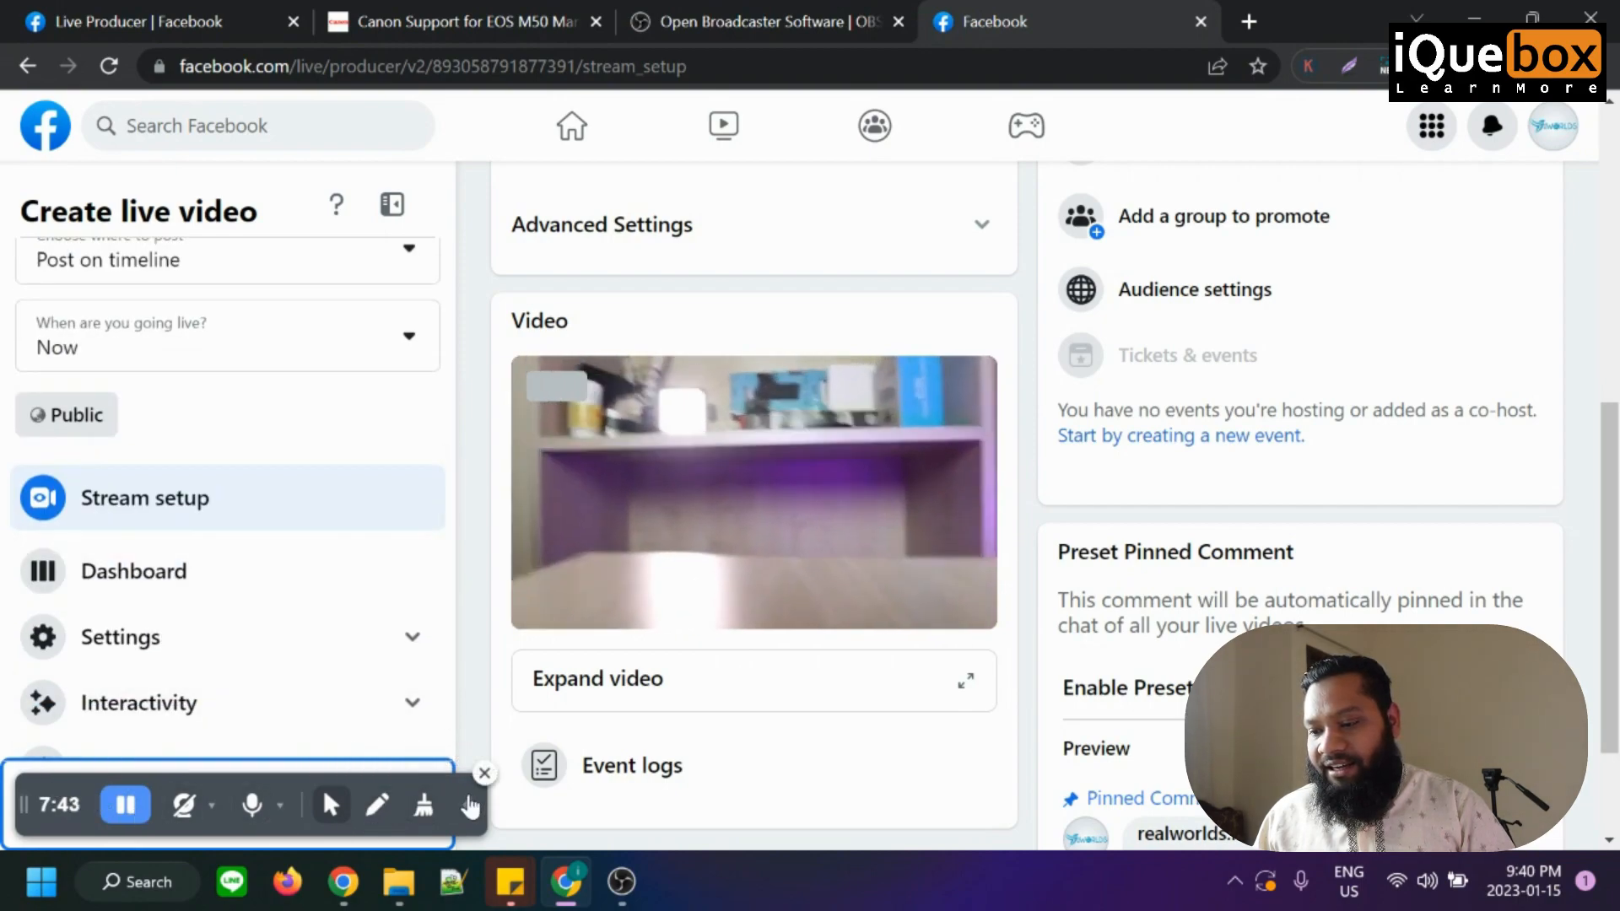
{"action": "left_click", "coordinate": [484, 774]}
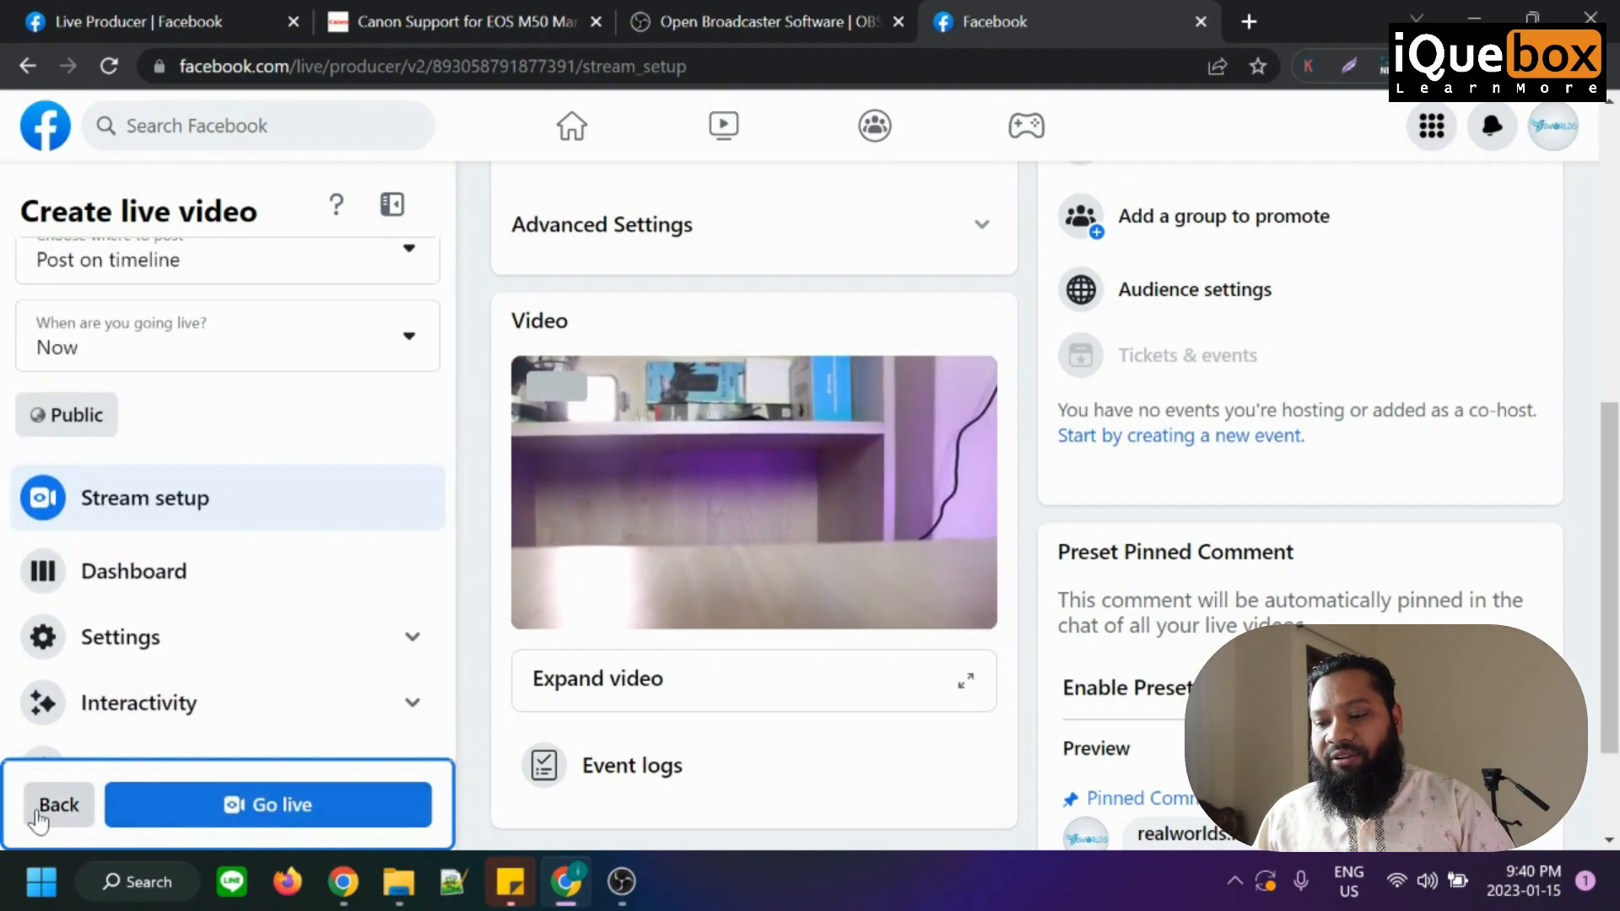
{"action": "left_click", "coordinate": [259, 811]}
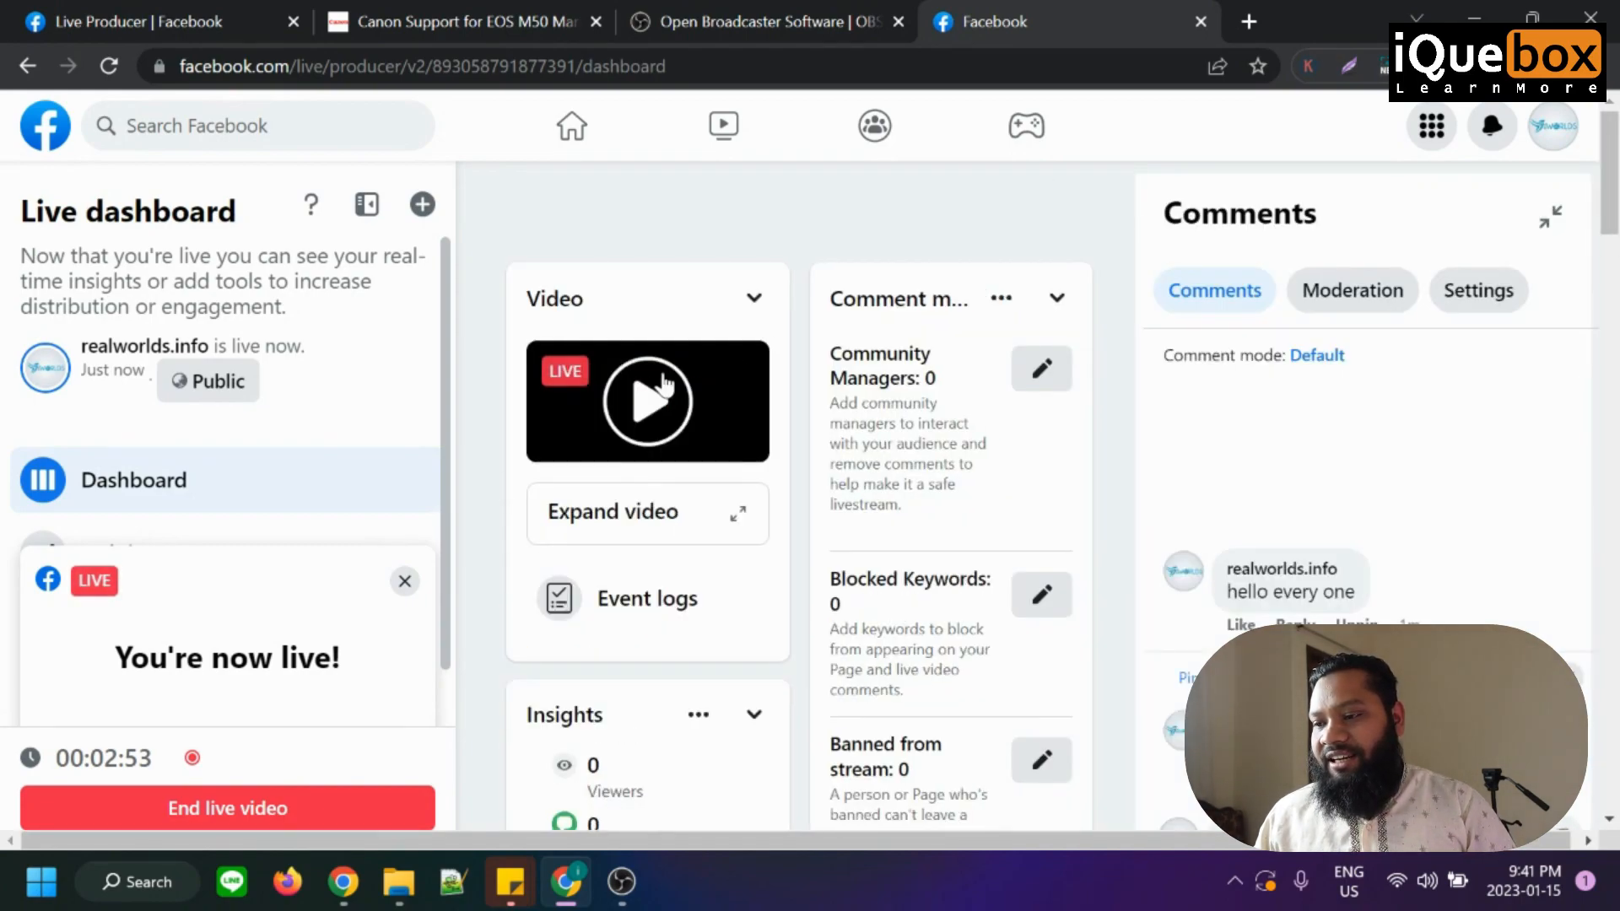
{"action": "left_click", "coordinate": [608, 429]}
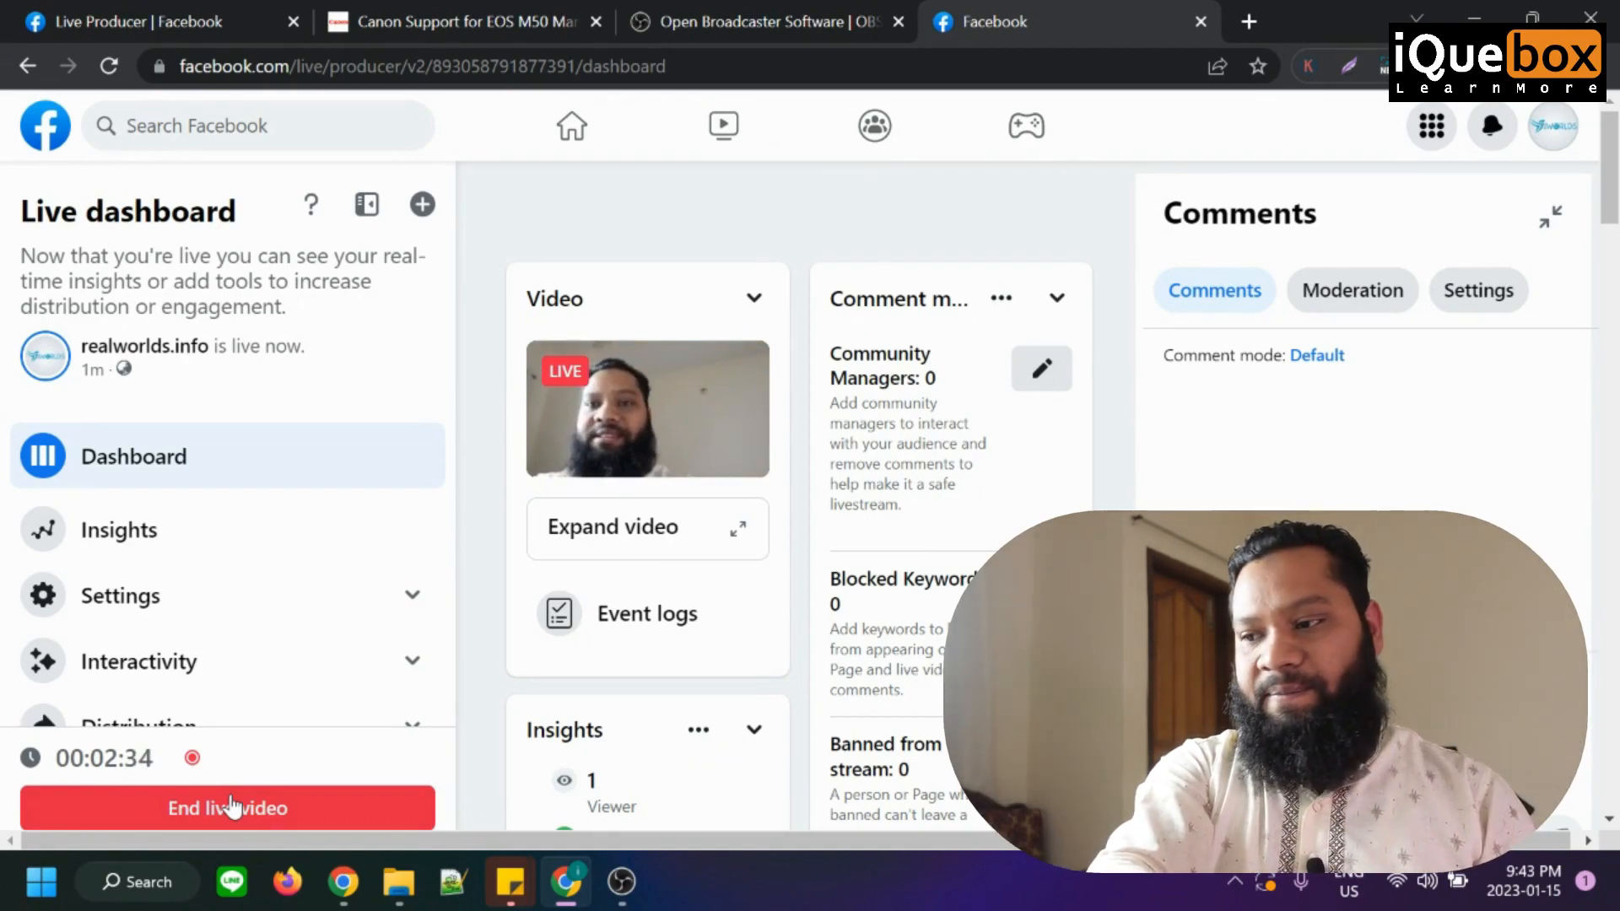
- Switch to OBS, stop the stream, and return to the Facebook live dashboard
{"action": "mouse_move", "coordinate": [632, 415]}
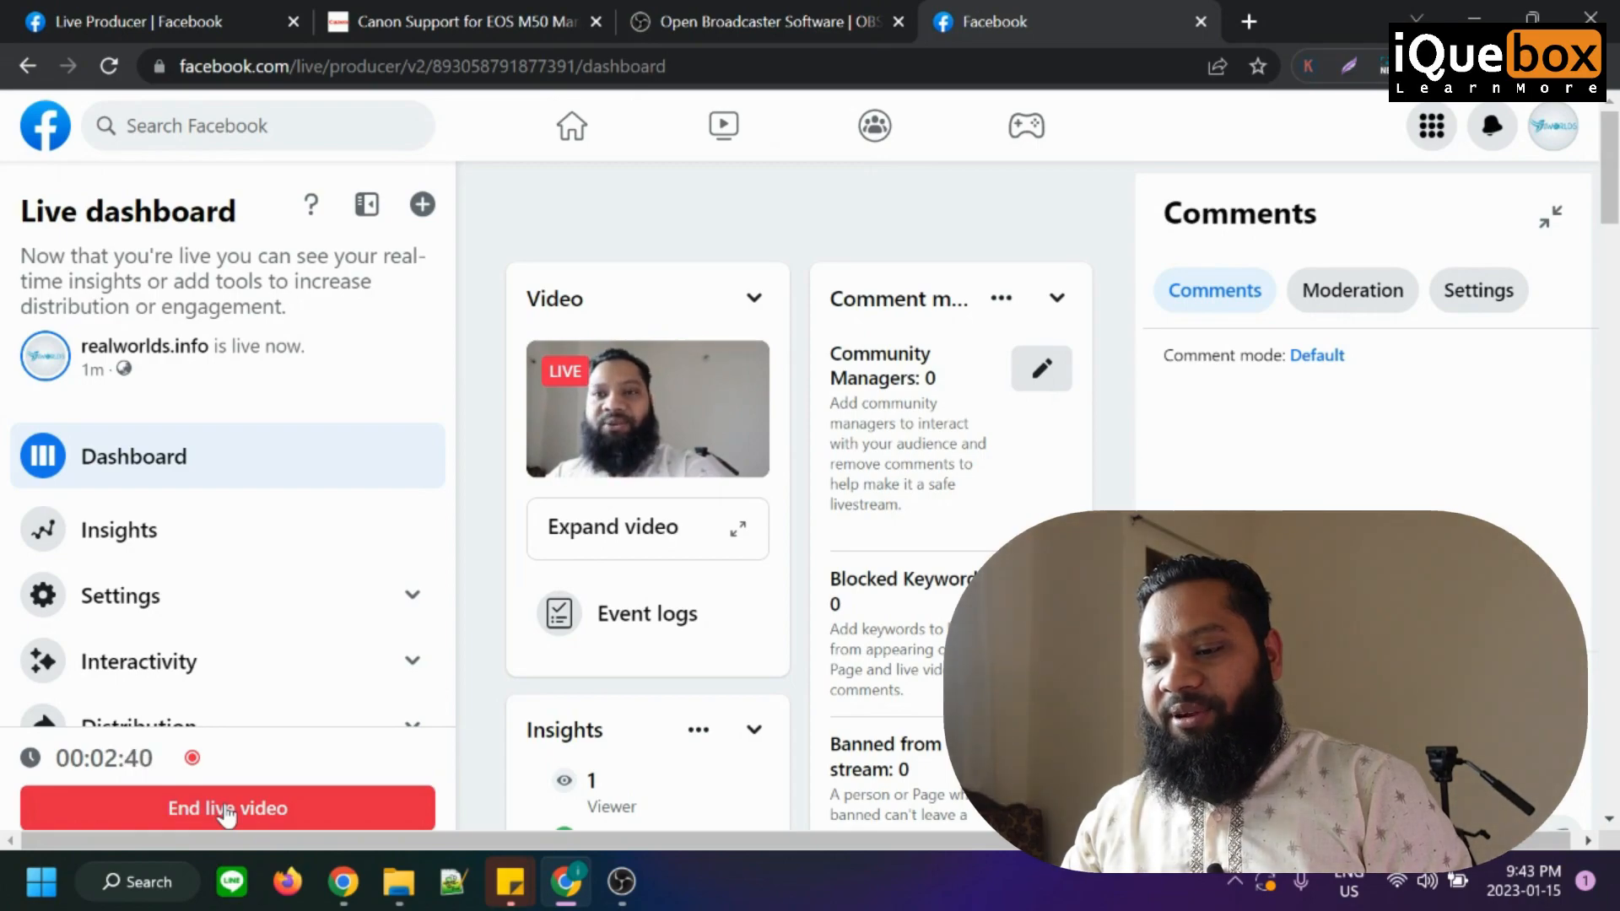
{"action": "left_click", "coordinate": [622, 883]}
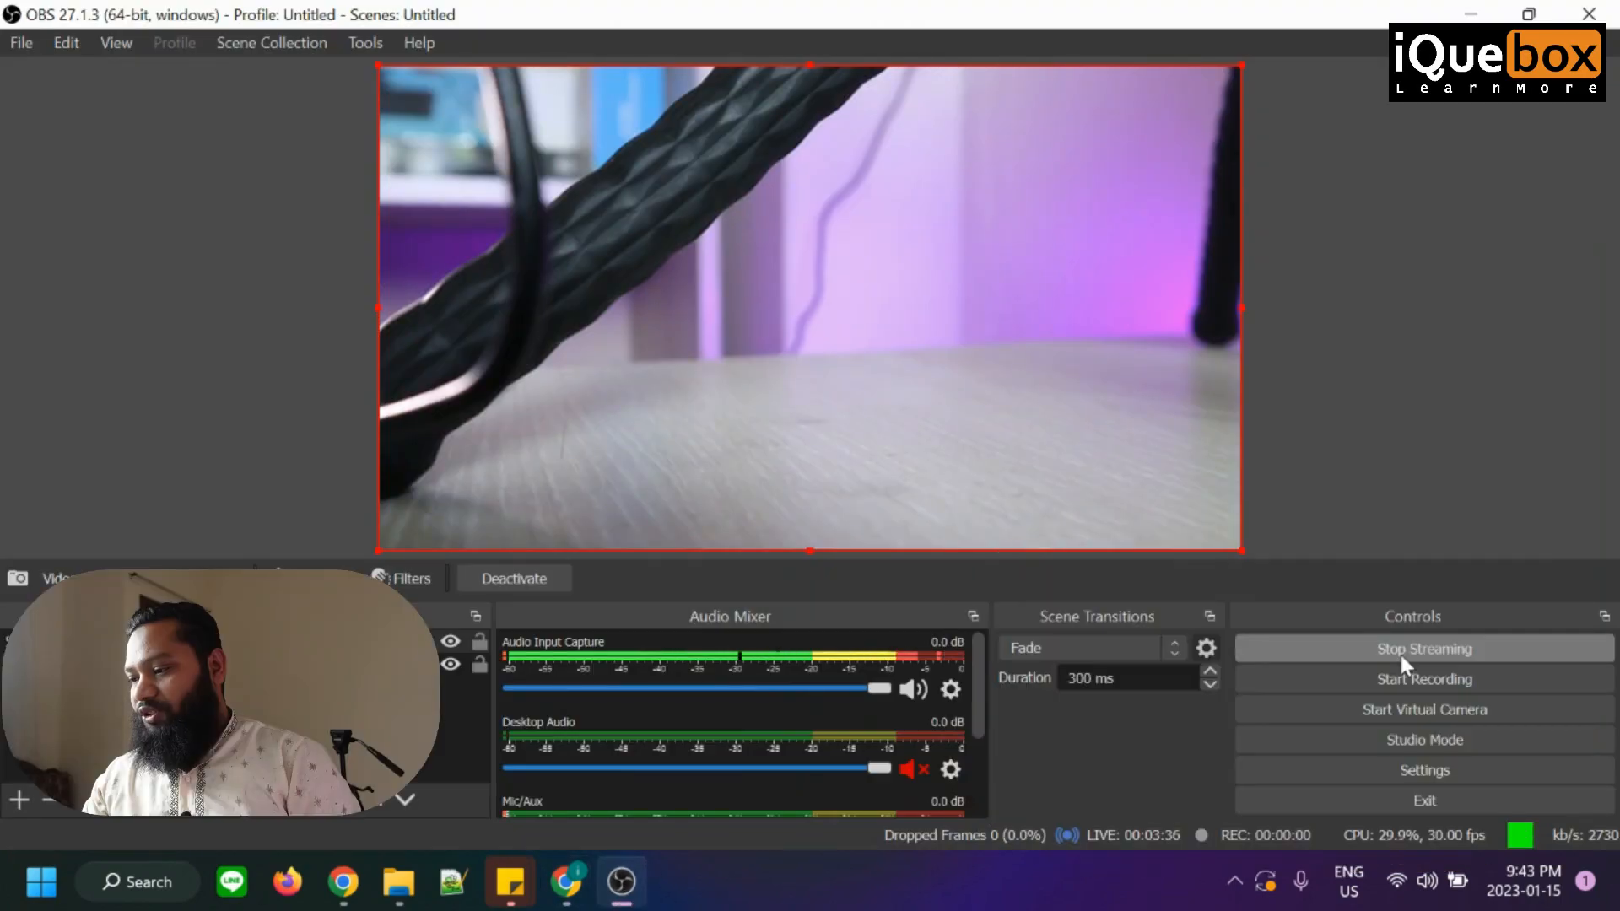
{"action": "left_click", "coordinate": [1399, 651]}
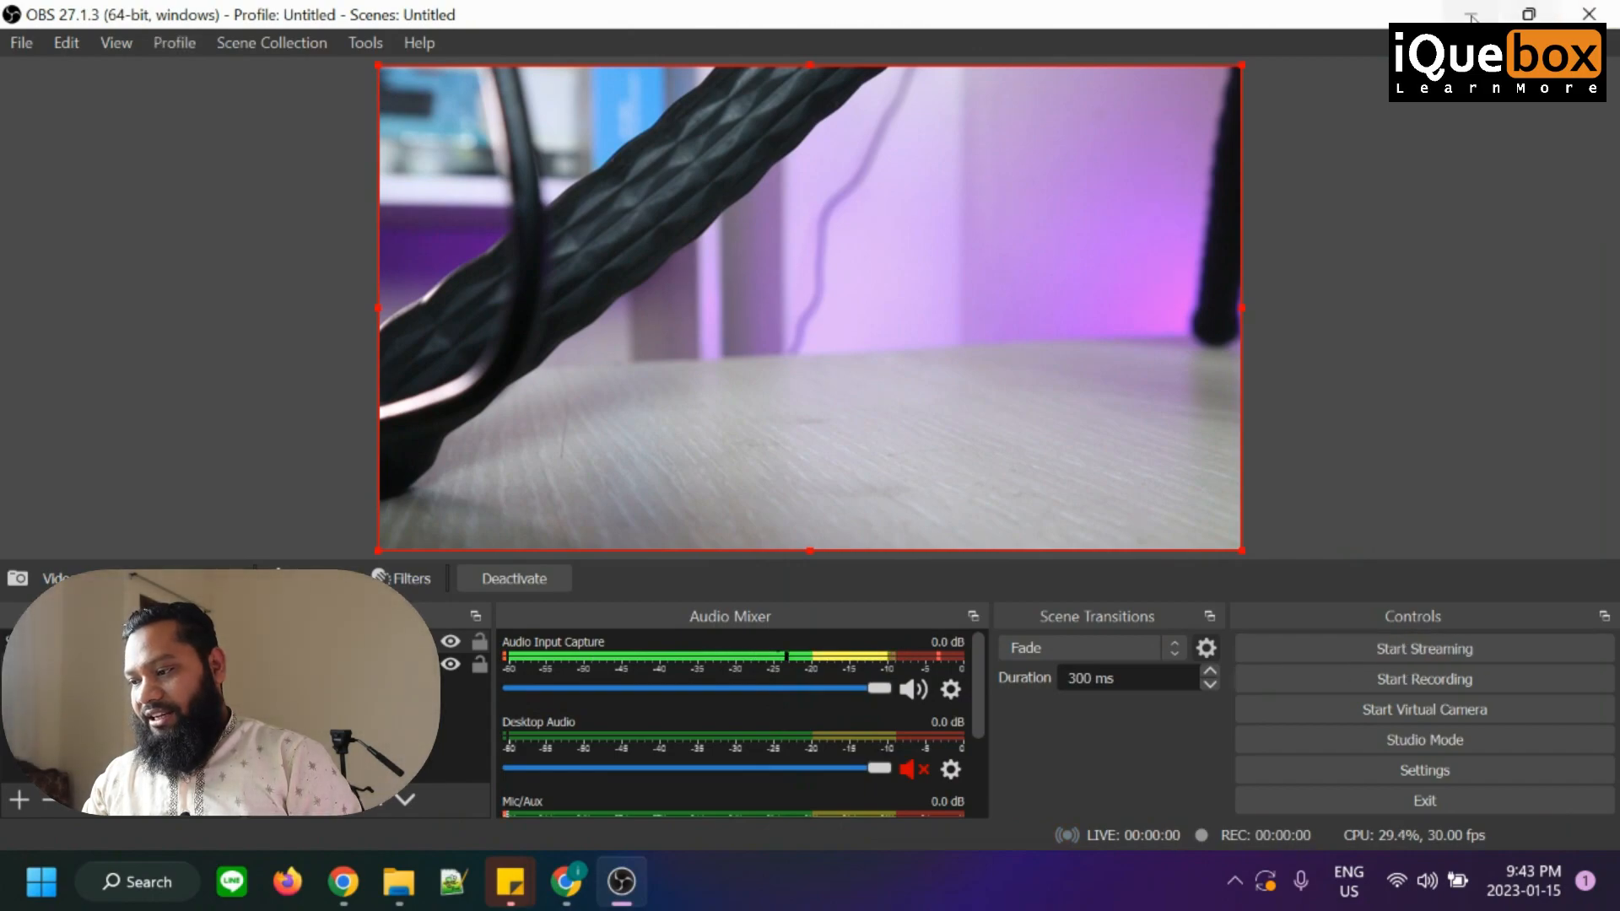
{"action": "left_click", "coordinate": [566, 881]}
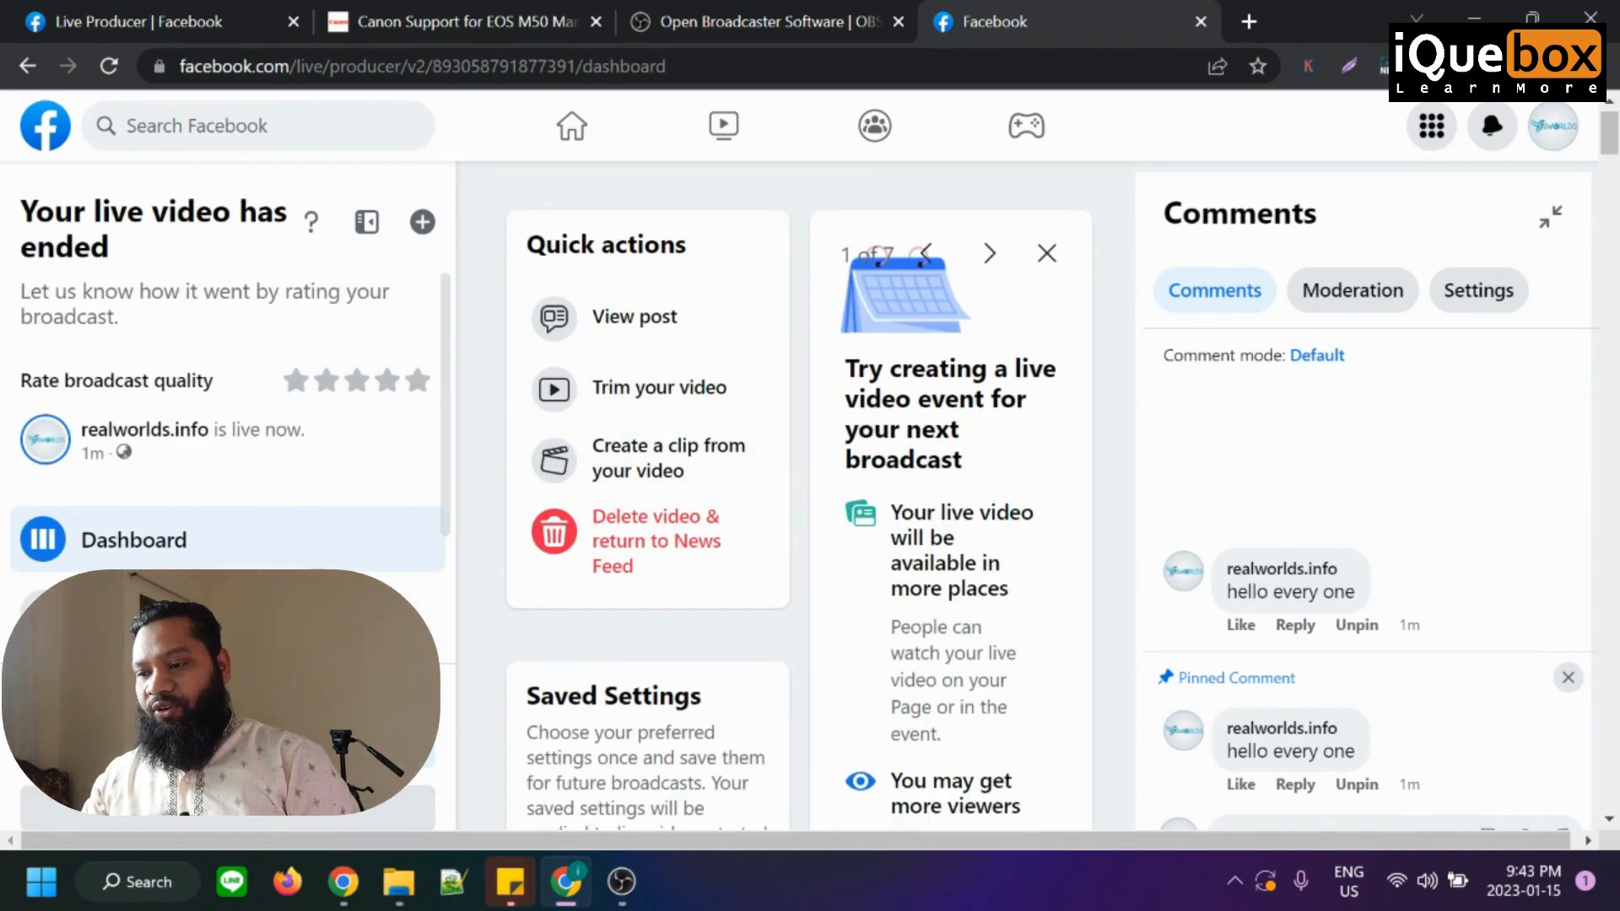
- Examine the ended broadcast's dashboard, including the quick actions, saved settings, and the expanded Settings and Interactivity options
{"action": "scroll", "coordinate": [567, 675], "scroll_direction": "down", "scroll_amount": 3}
{"action": "scroll", "coordinate": [634, 538], "scroll_direction": "up", "scroll_amount": 3}
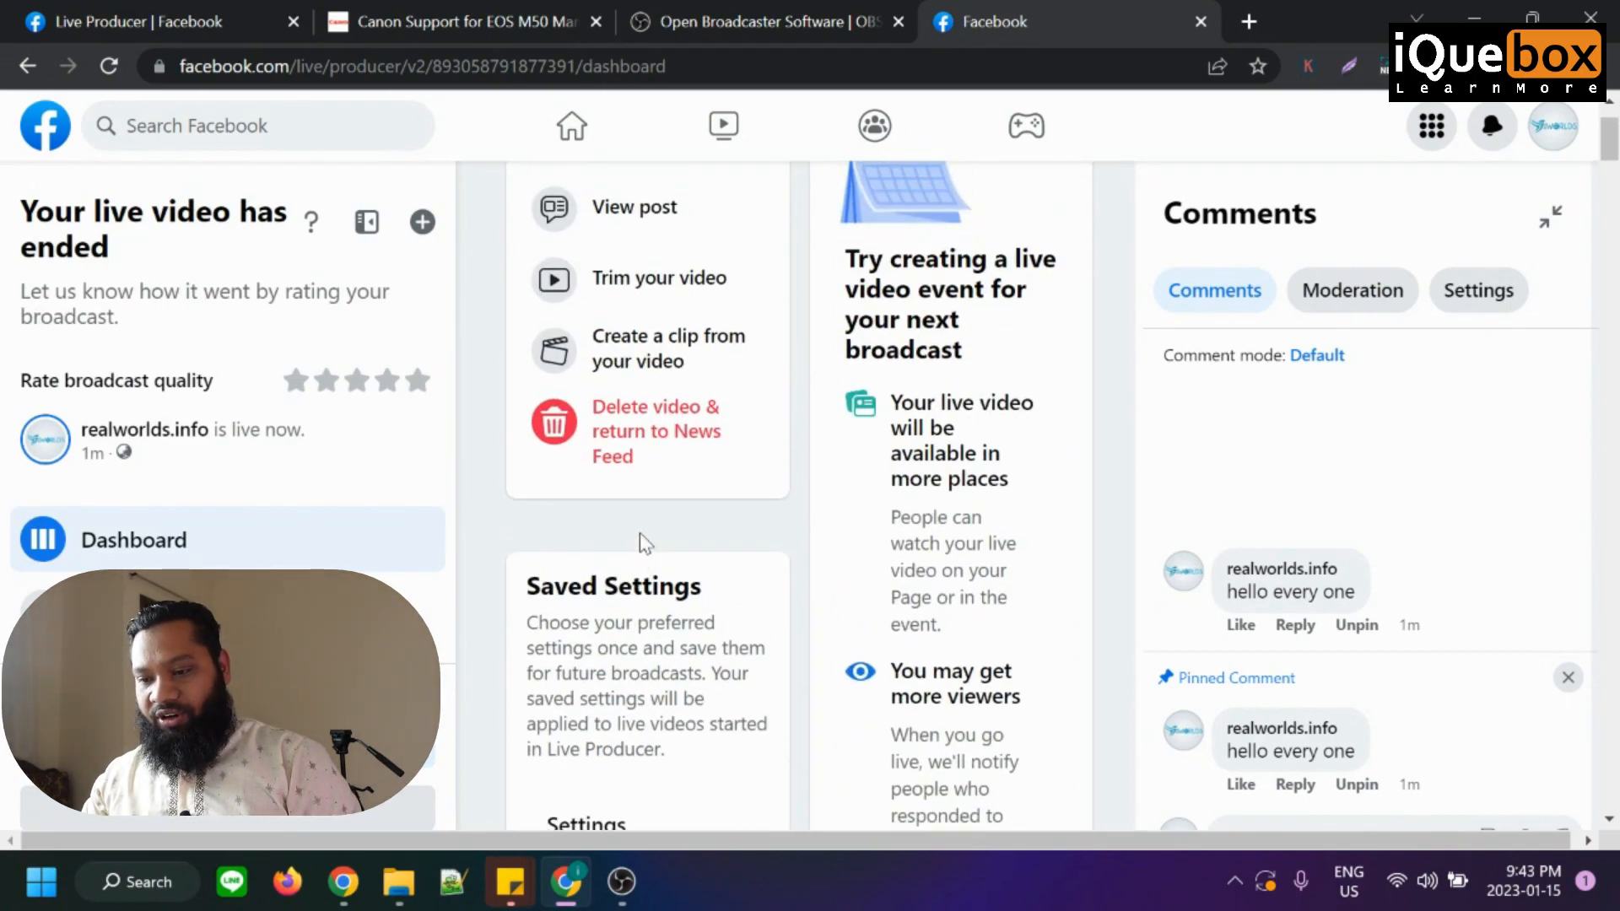
{"action": "scroll", "coordinate": [228, 379], "scroll_direction": "down", "scroll_amount": 3}
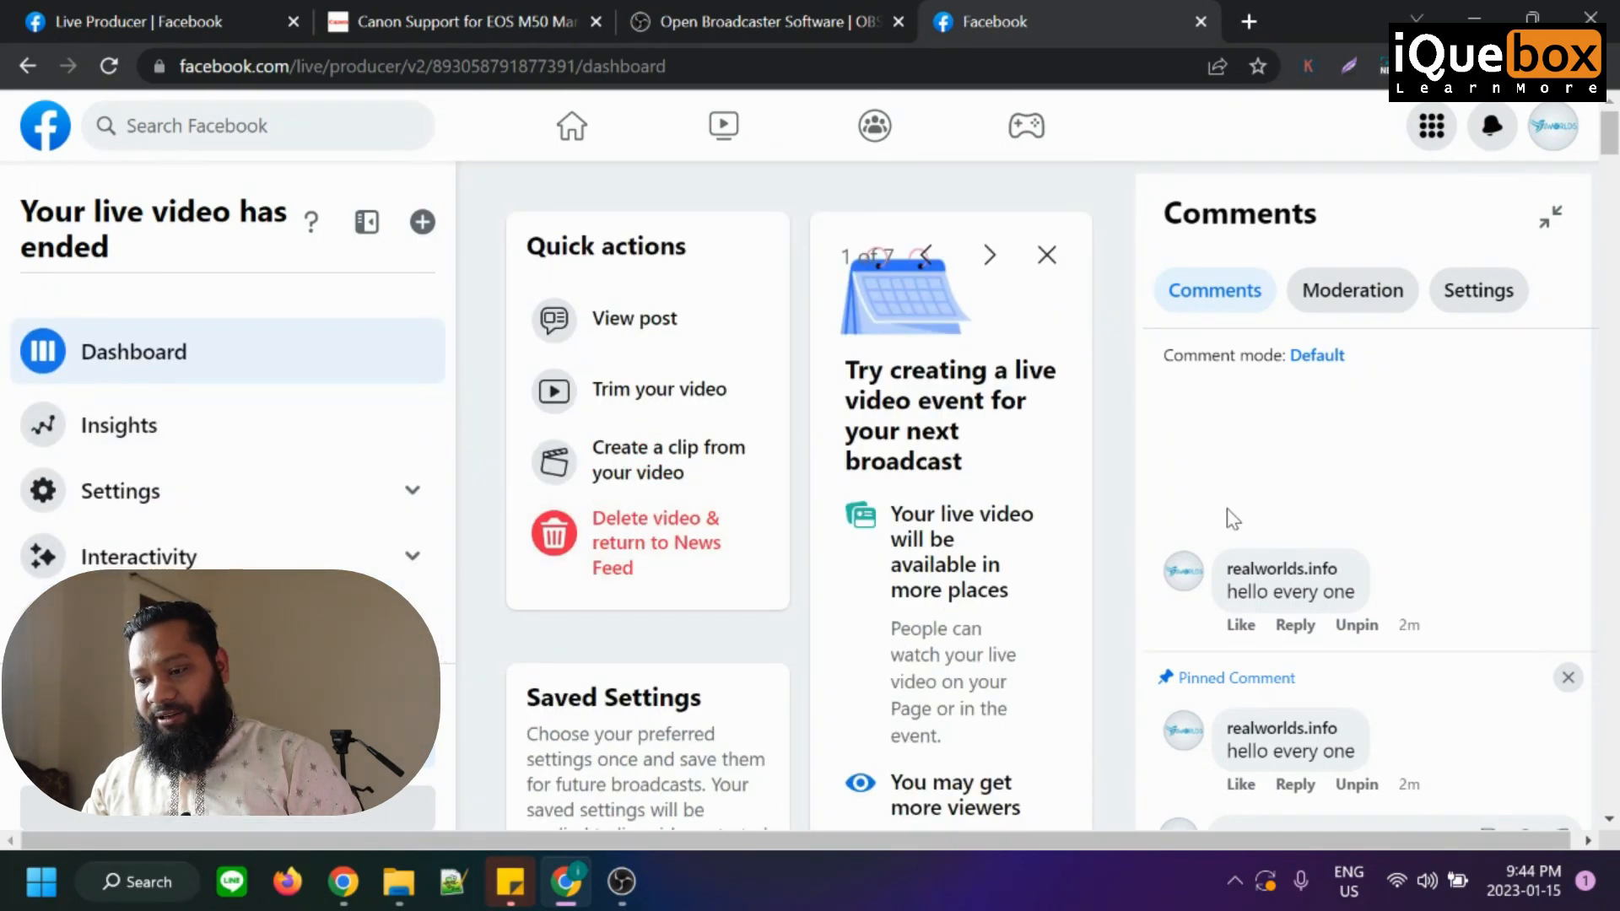
{"action": "left_click", "coordinate": [414, 495]}
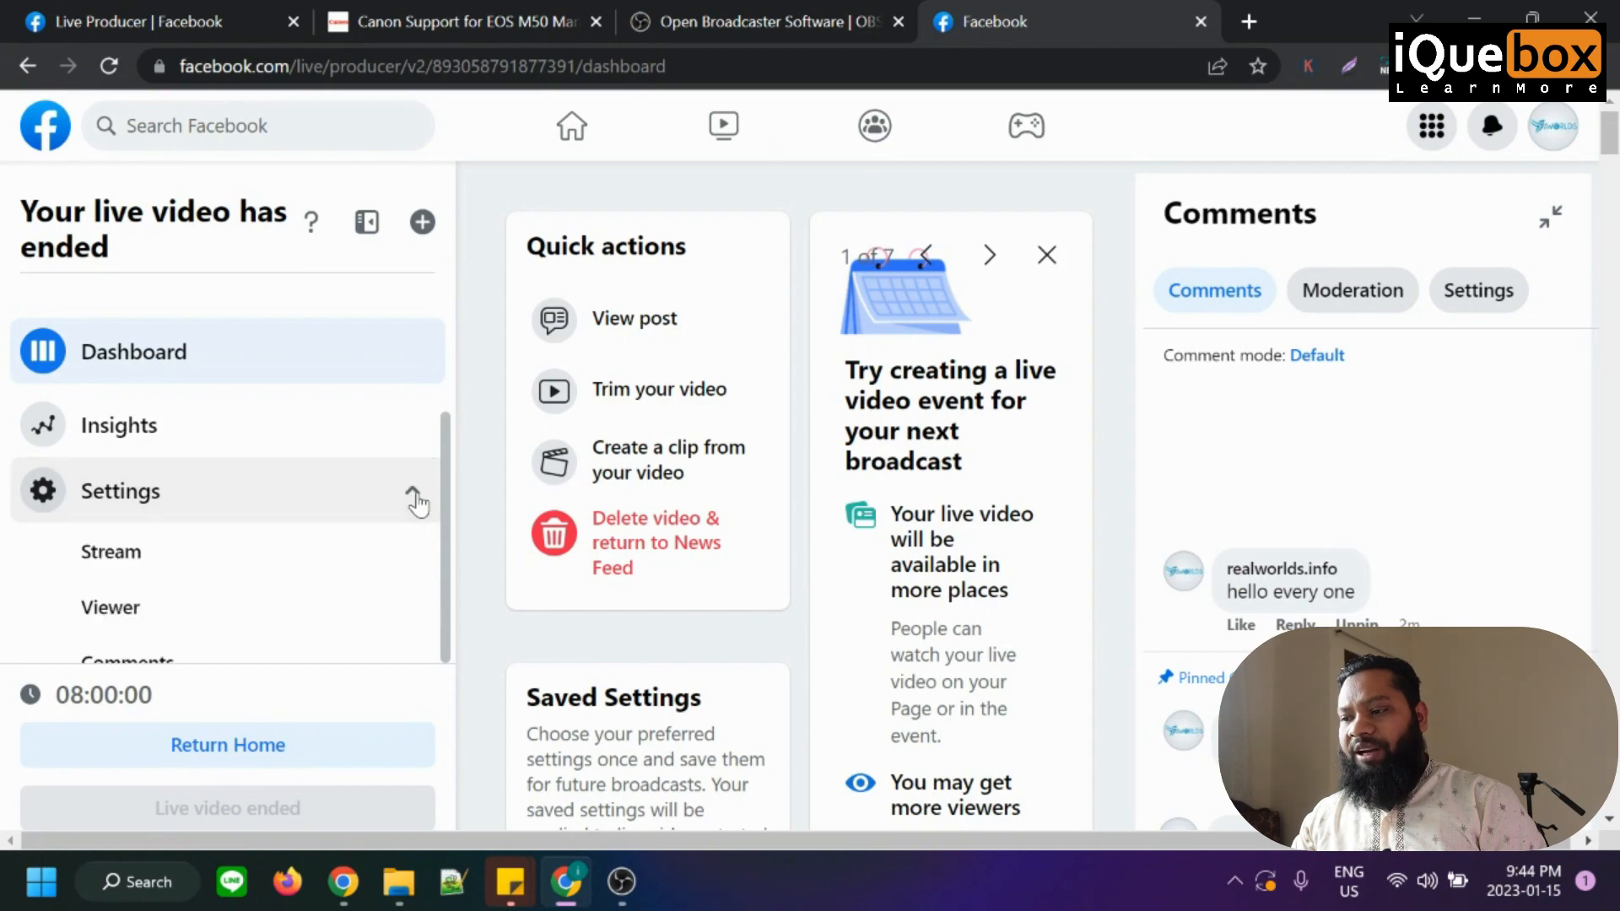
{"action": "scroll", "coordinate": [363, 565], "scroll_direction": "down", "scroll_amount": 3}
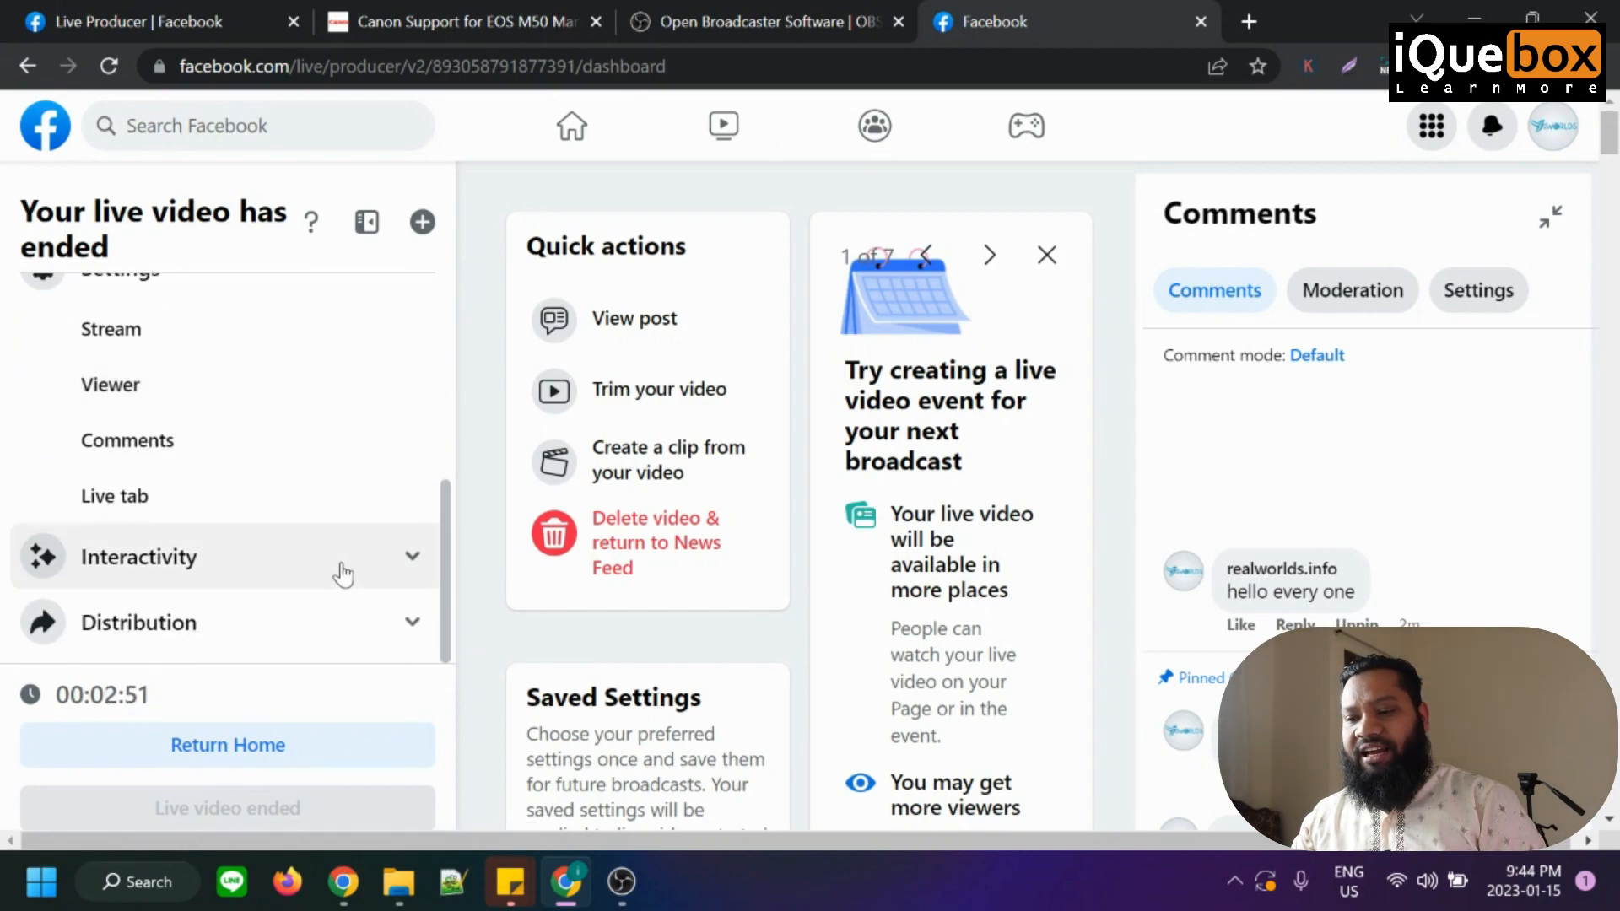
{"action": "left_click", "coordinate": [408, 565]}
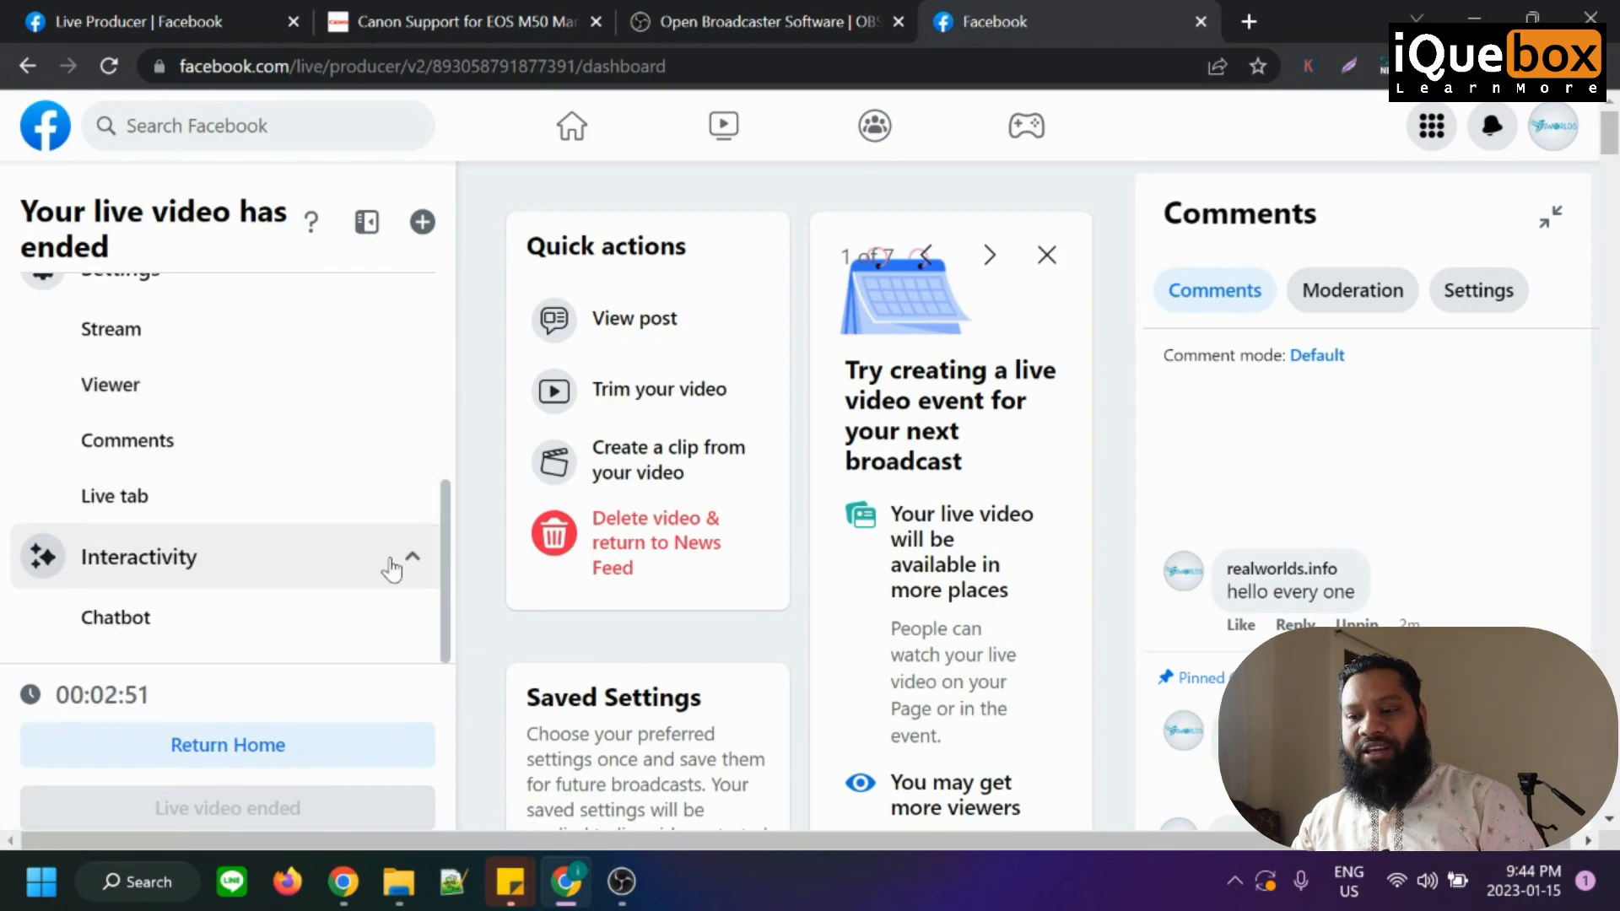
{"action": "scroll", "coordinate": [372, 625], "scroll_direction": "down", "scroll_amount": 3}
{"action": "scroll", "coordinate": [1168, 637], "scroll_direction": "down", "scroll_amount": 5}
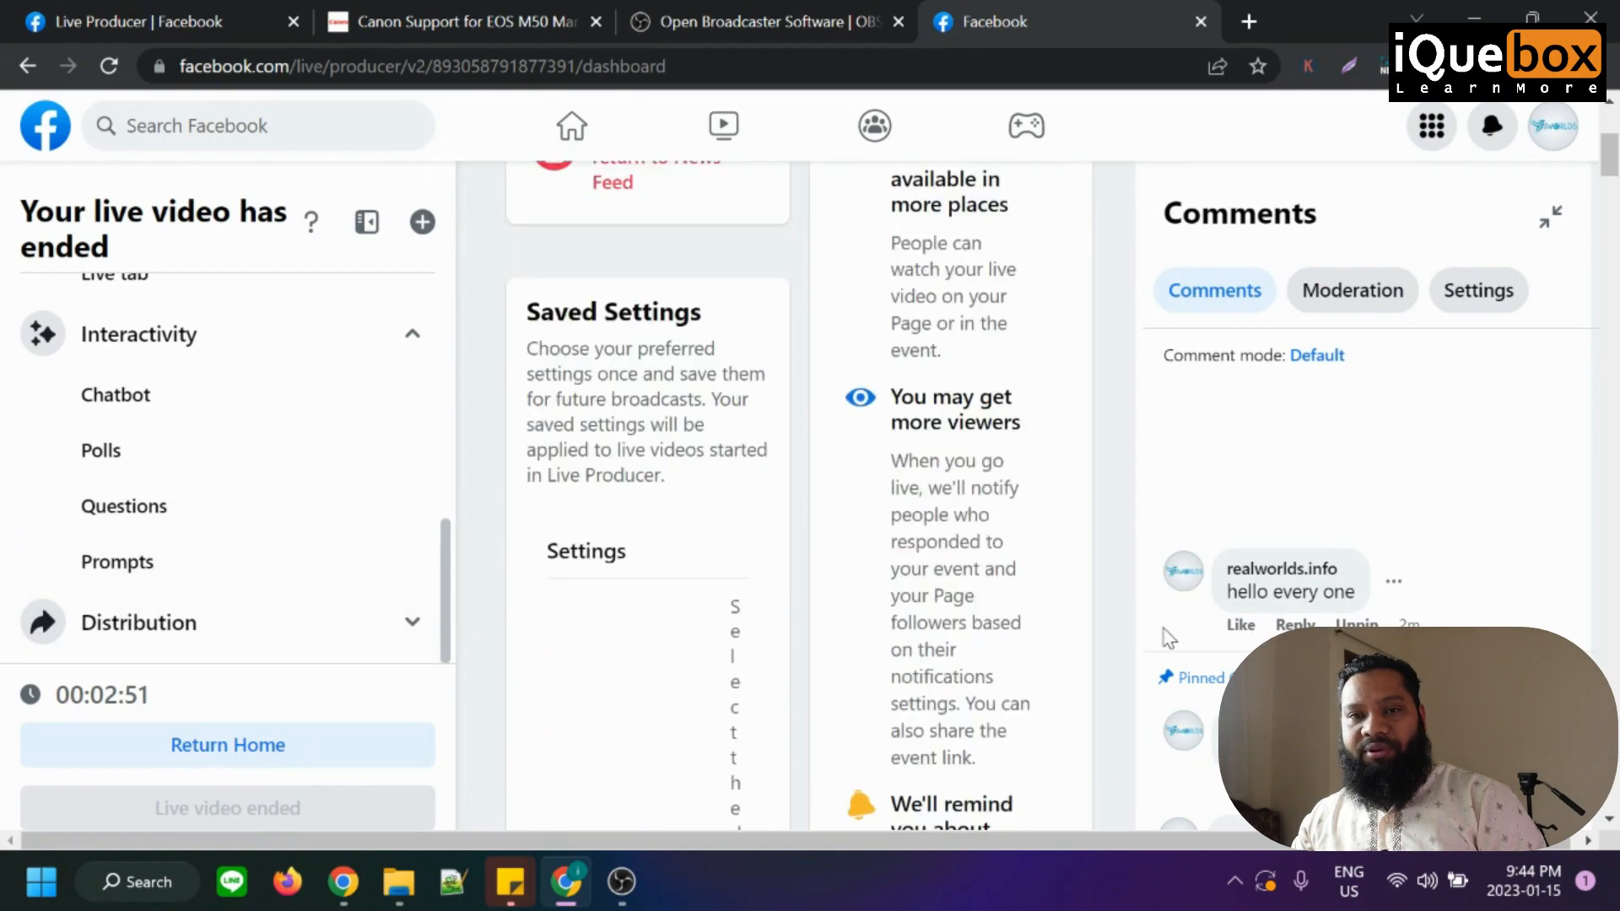
{"action": "scroll", "coordinate": [1169, 637], "scroll_direction": "down", "scroll_amount": 5}
{"action": "scroll", "coordinate": [994, 625], "scroll_direction": "up", "scroll_amount": 8}
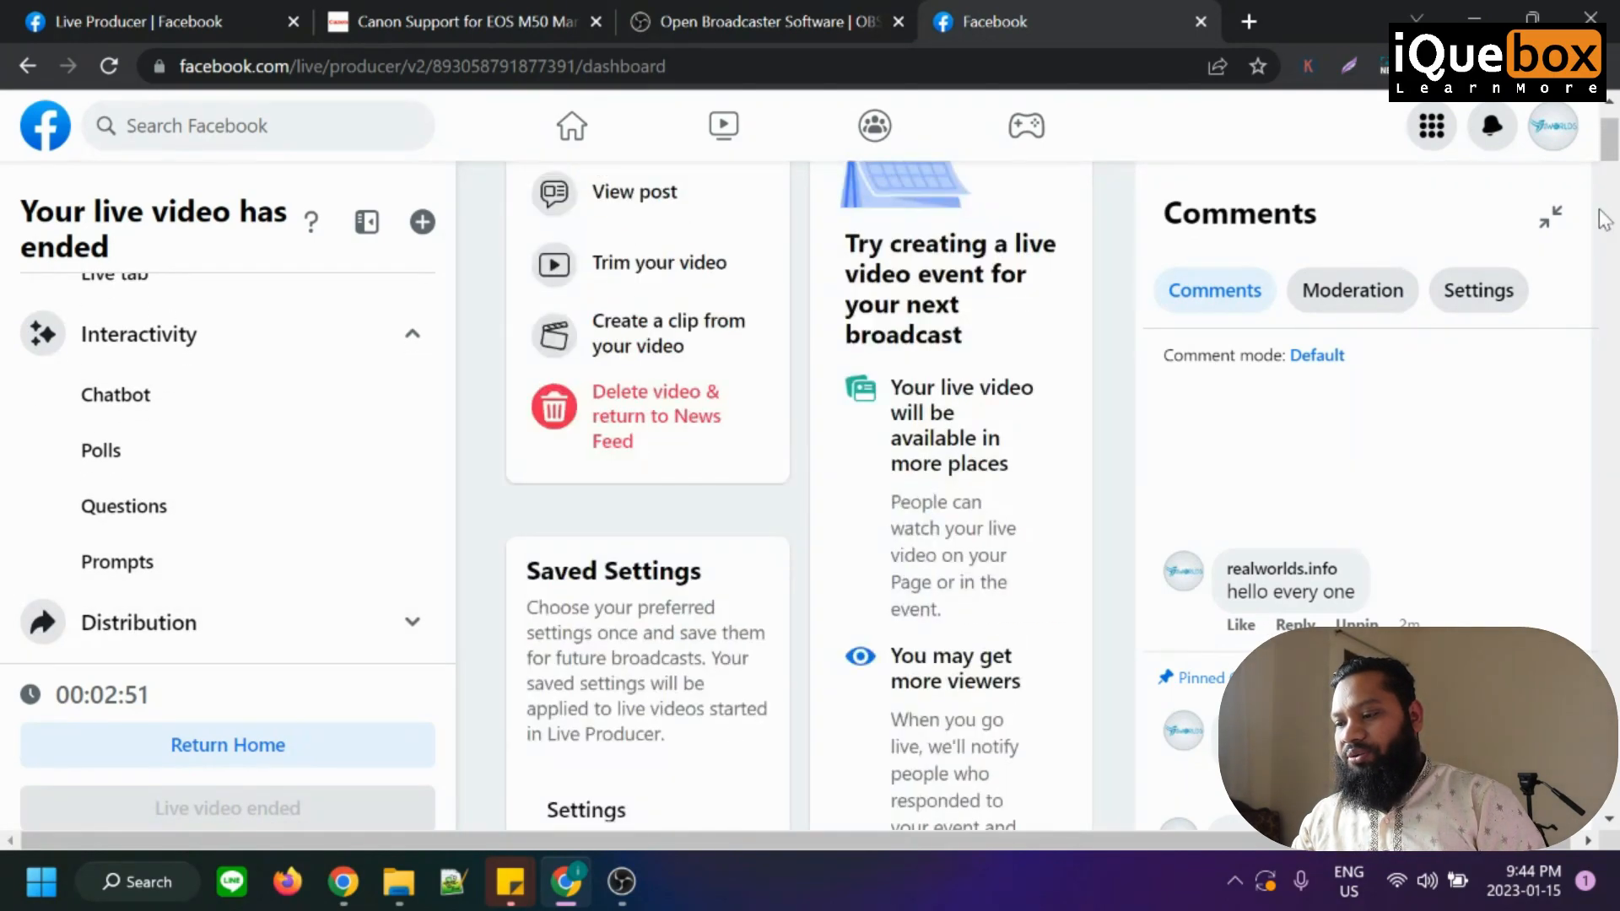
- Open the realworlds.info page's profile and find the published live video post in its feed
{"action": "left_click", "coordinate": [1550, 127]}
{"action": "left_click", "coordinate": [1254, 236]}
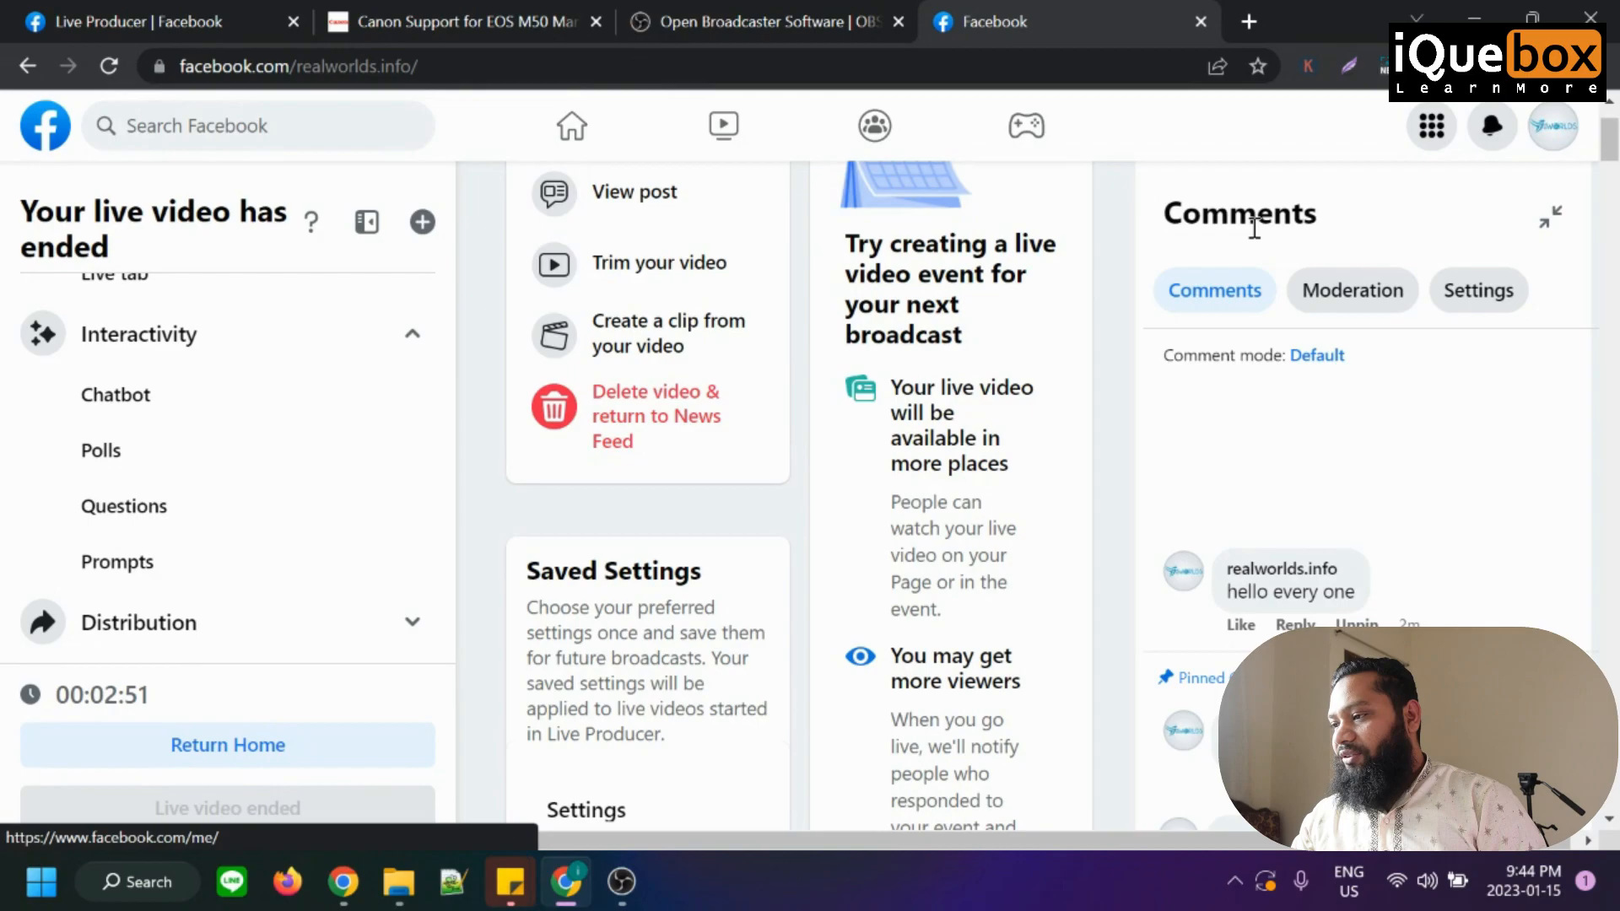
{"action": "scroll", "coordinate": [933, 472], "scroll_direction": "down", "scroll_amount": 15}
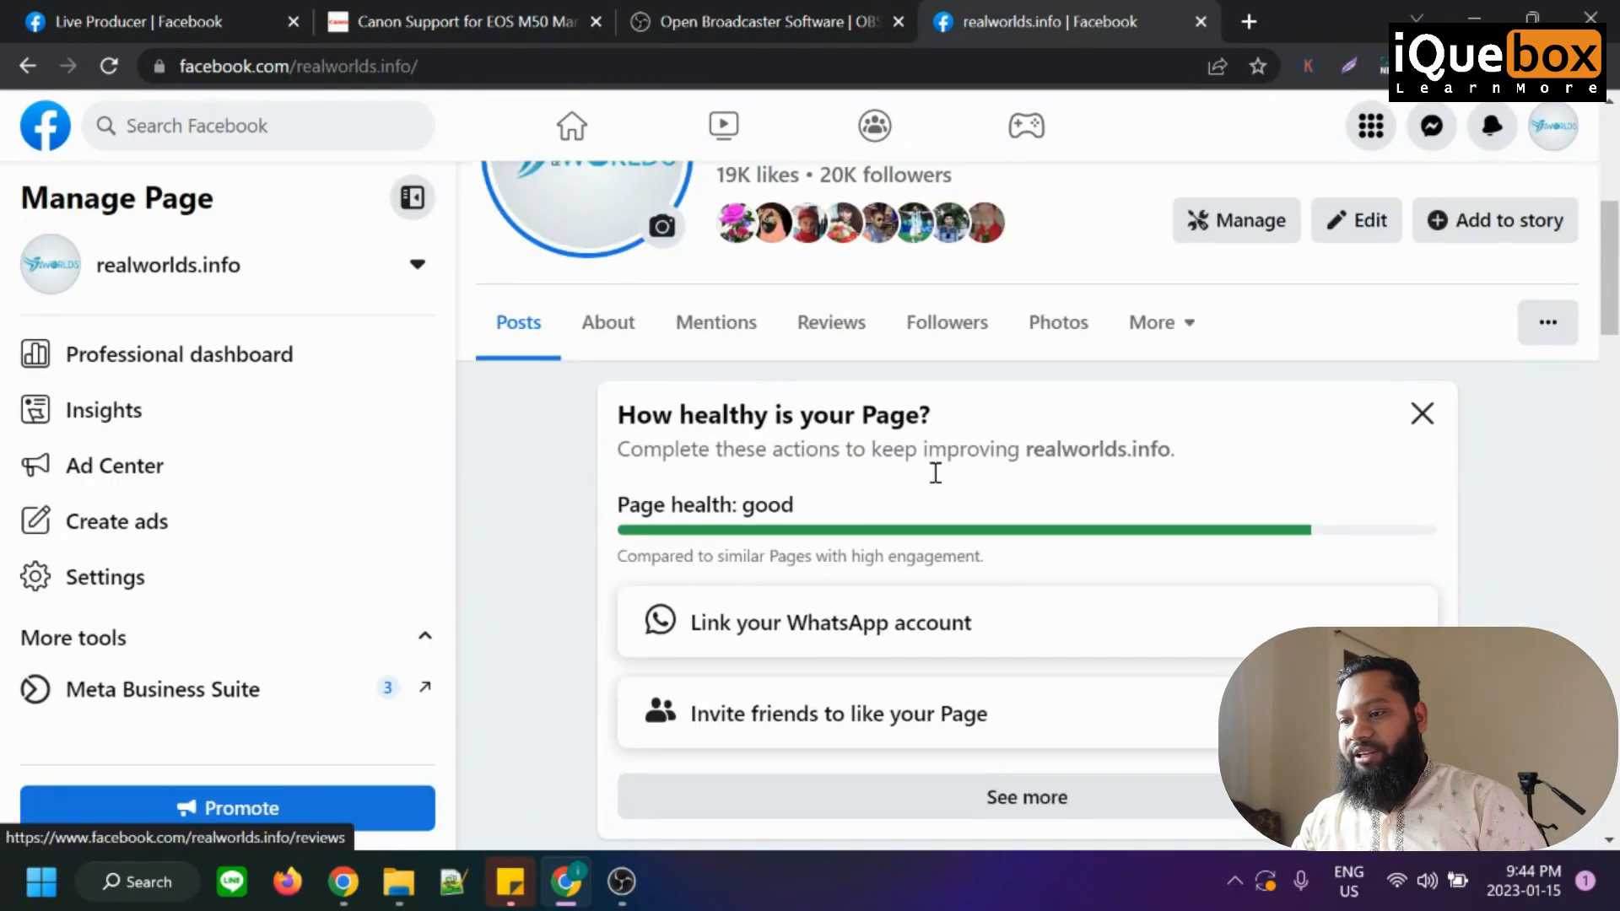
{"action": "scroll", "coordinate": [933, 474], "scroll_direction": "down", "scroll_amount": 10}
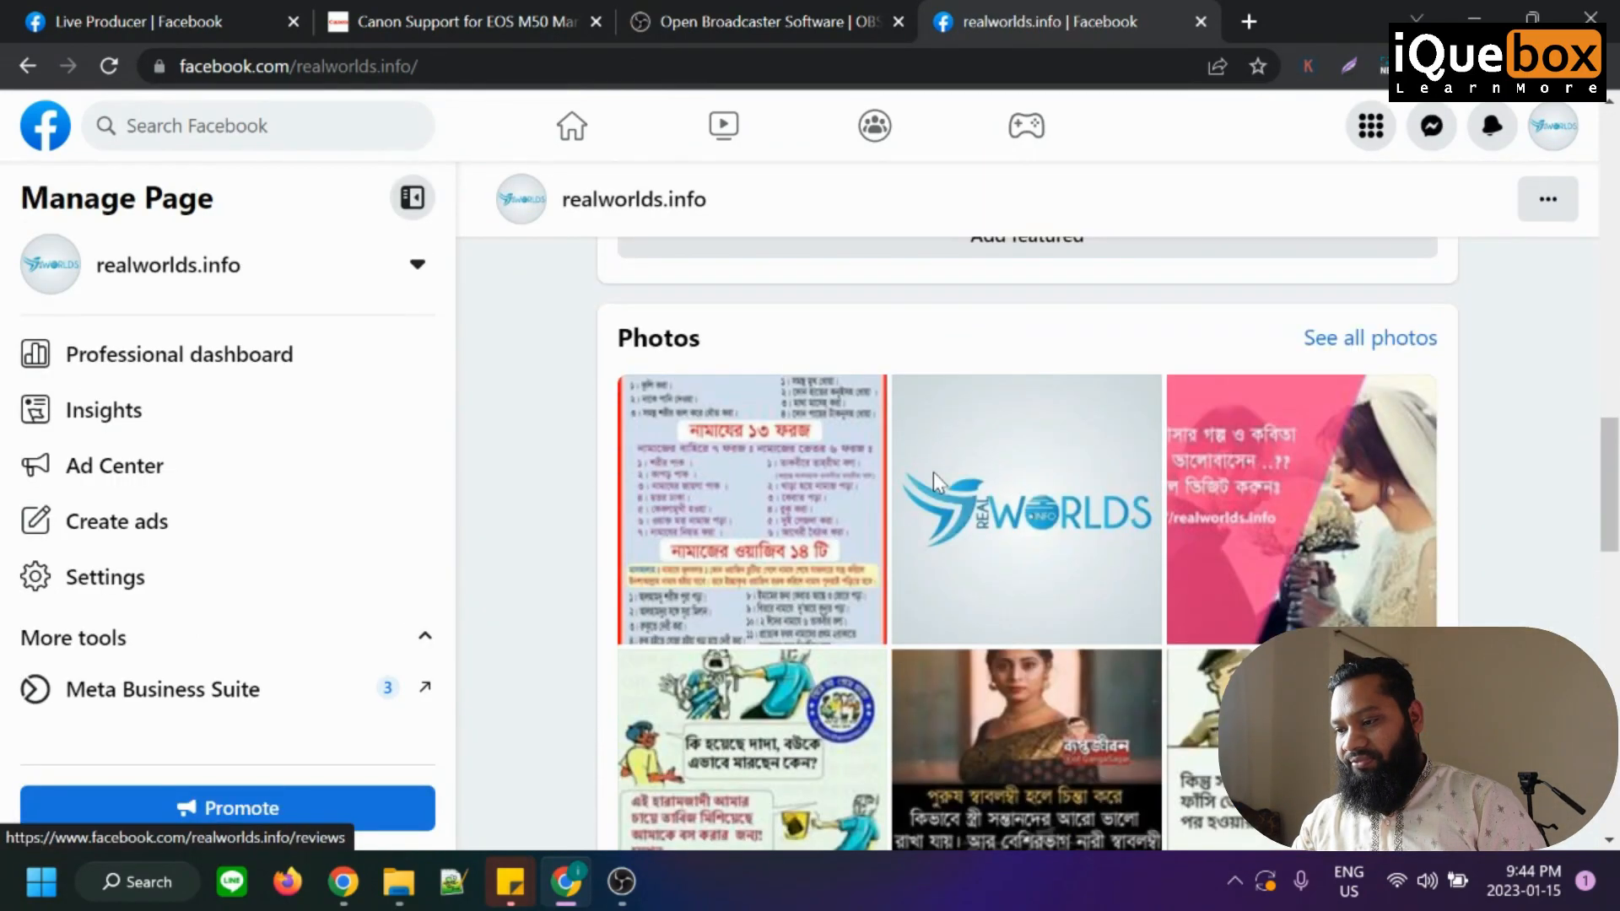
{"action": "scroll", "coordinate": [933, 480], "scroll_direction": "down", "scroll_amount": 10}
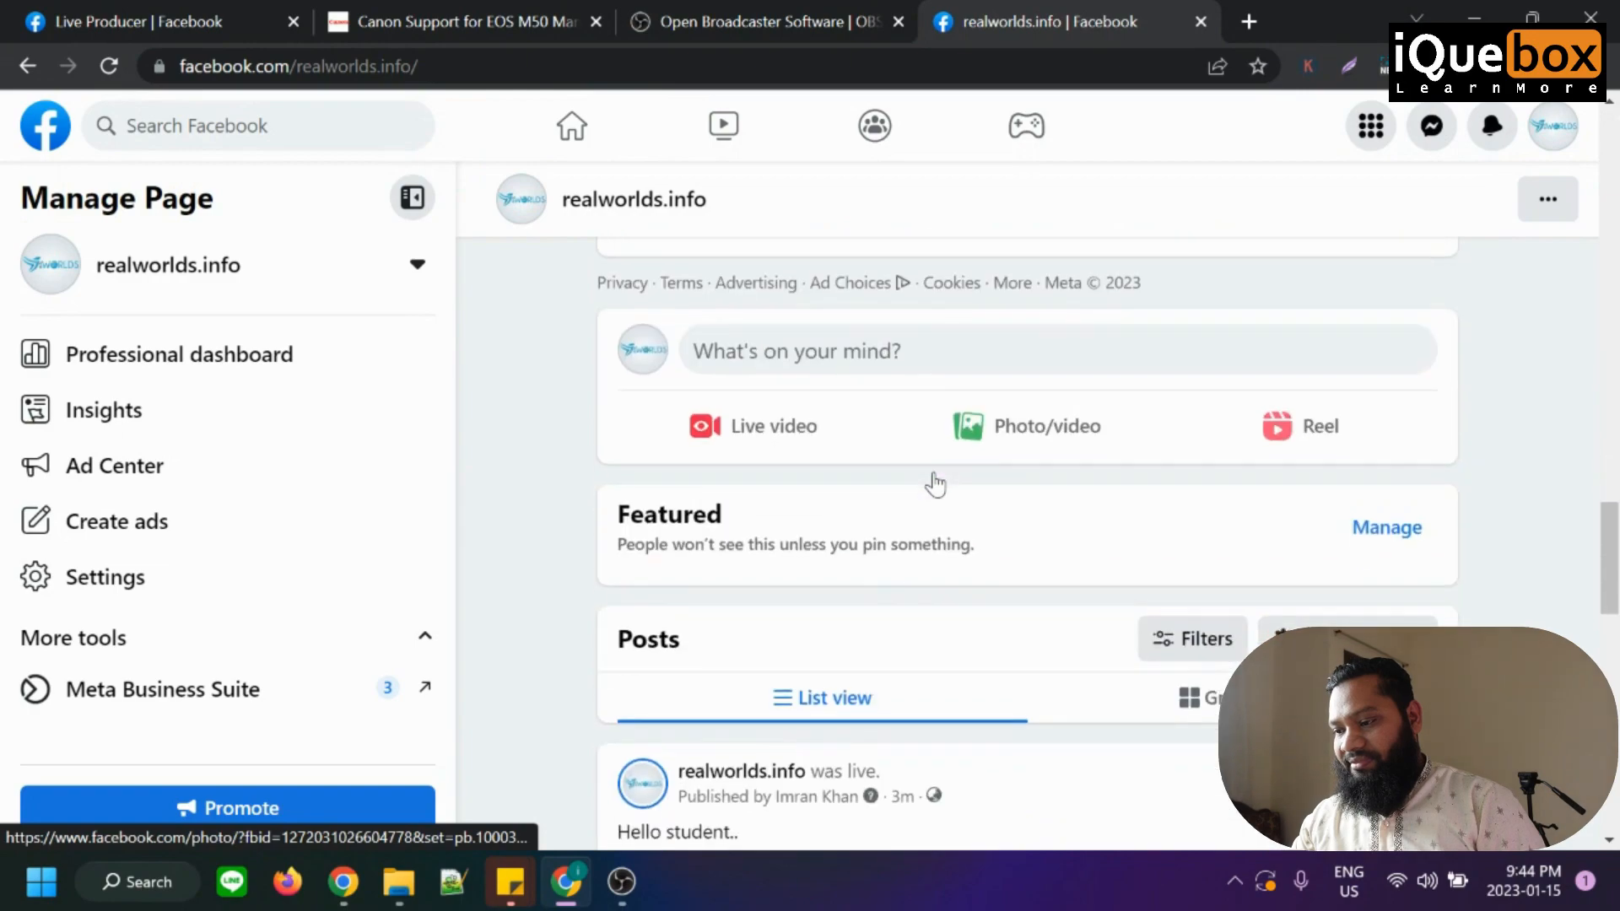
{"action": "scroll", "coordinate": [933, 479], "scroll_direction": "down", "scroll_amount": 1}
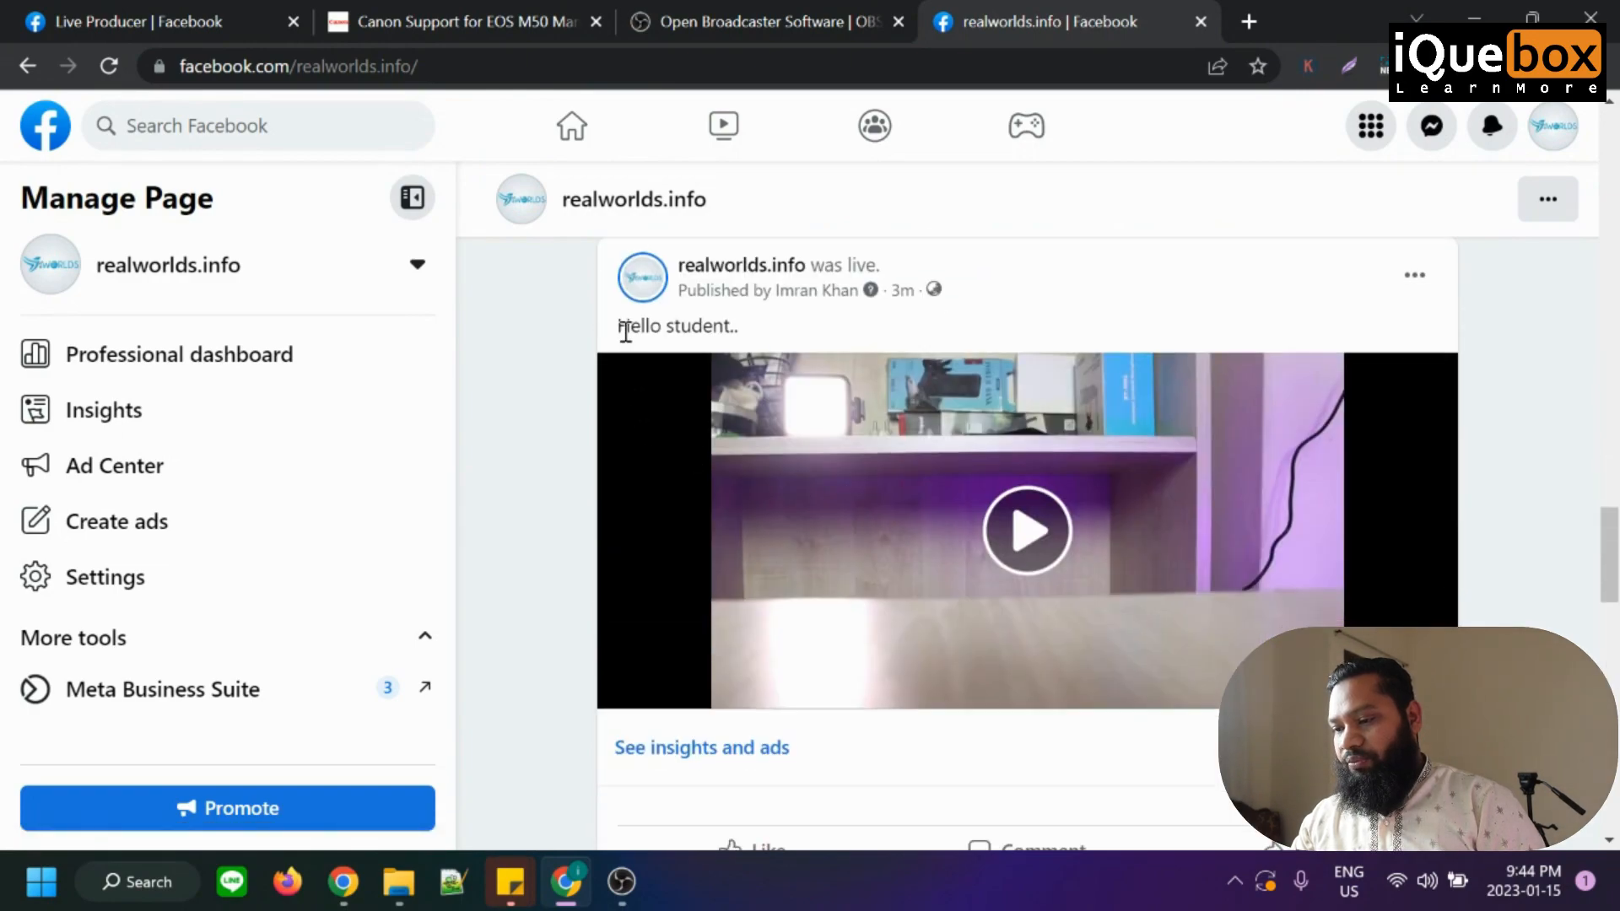